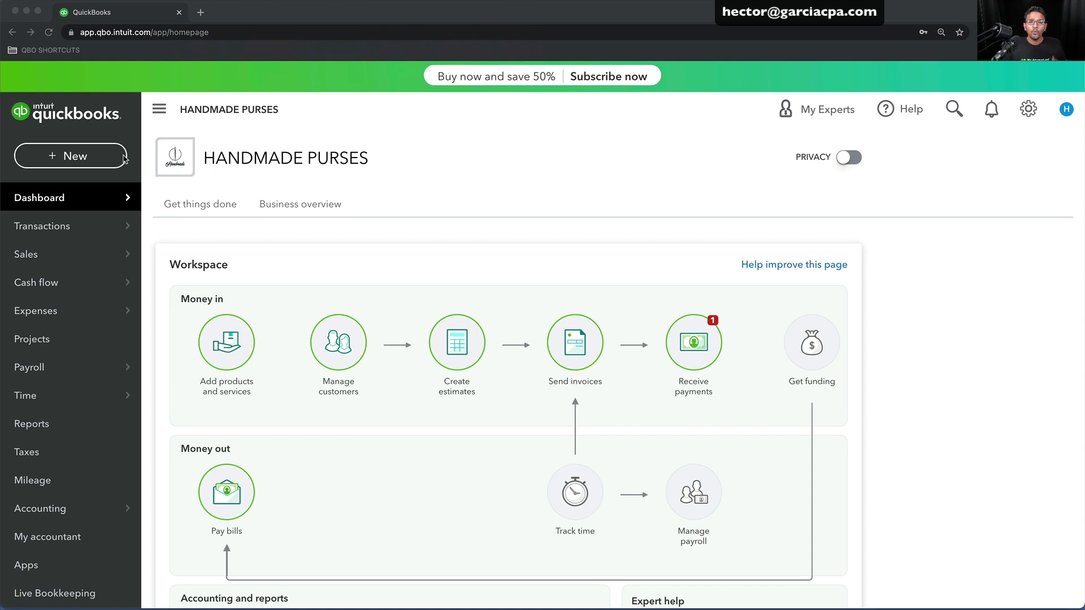
Start a new invoice billed to Customer ABC
left_click(41, 161)
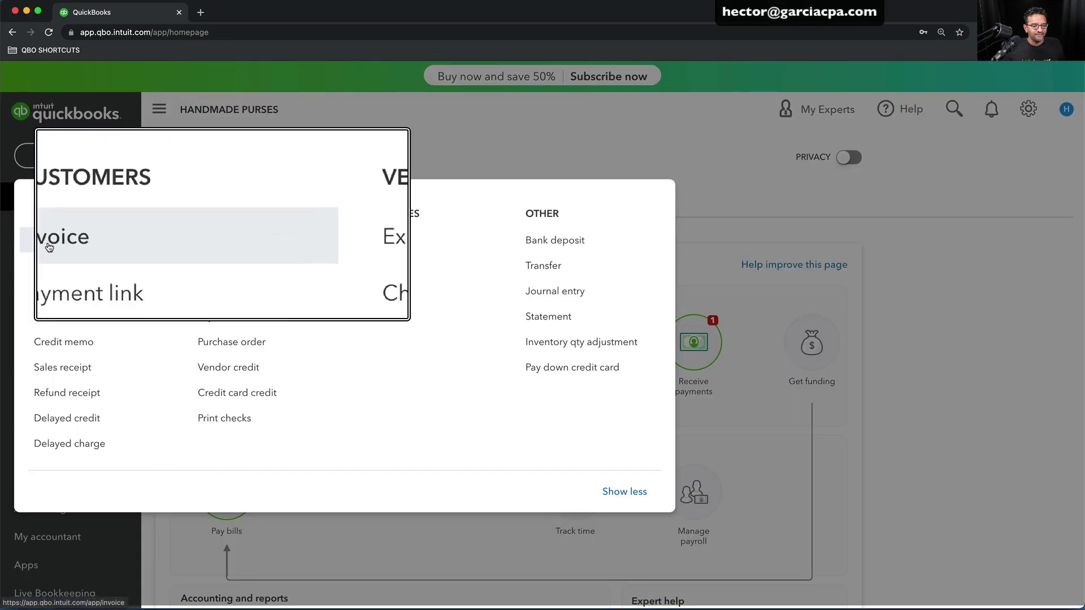
left_click(31, 244)
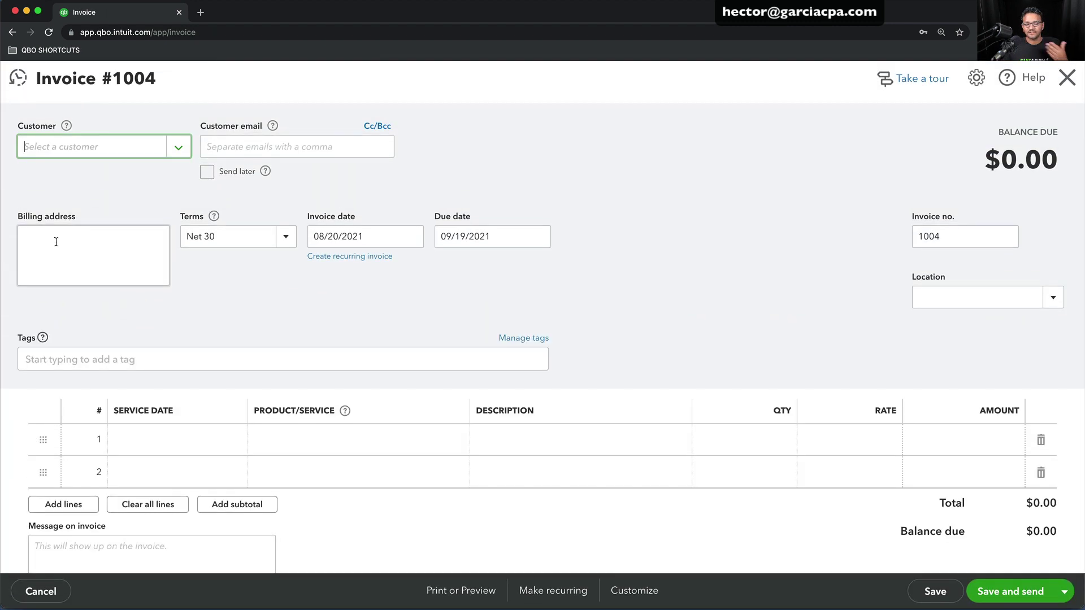
left_click(178, 148)
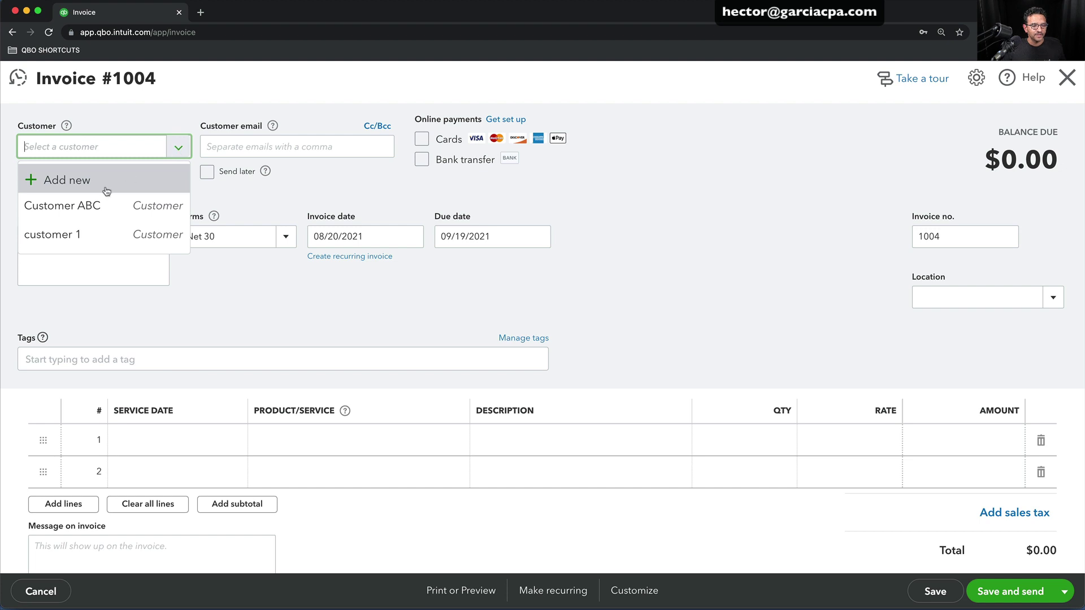
left_click(88, 205)
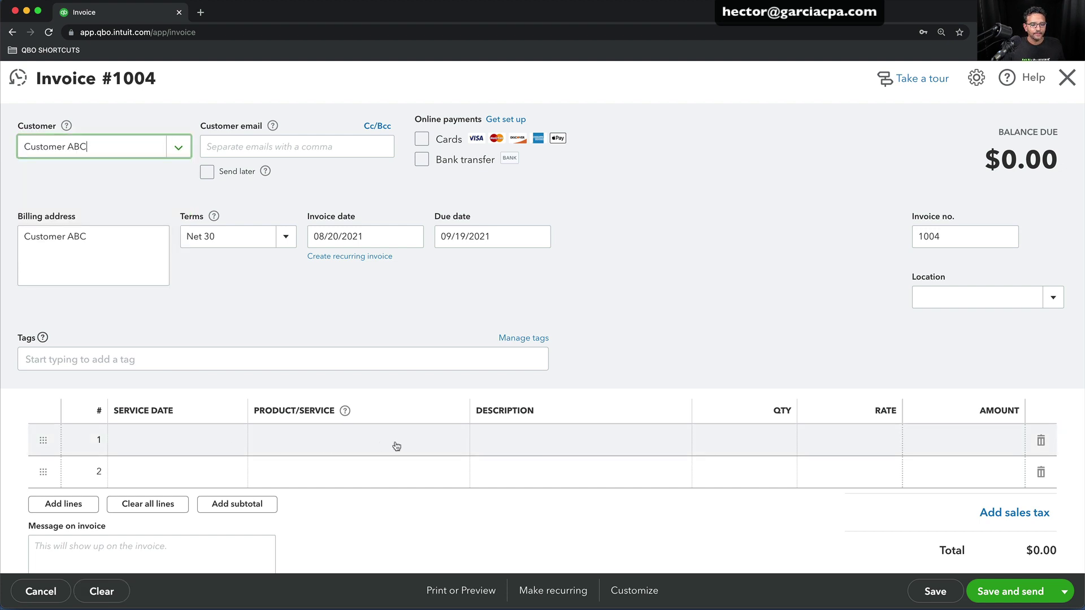
Add 3 Woven Purse LARGE at 86 on the first line, totalling $258.00
left_click(450, 441)
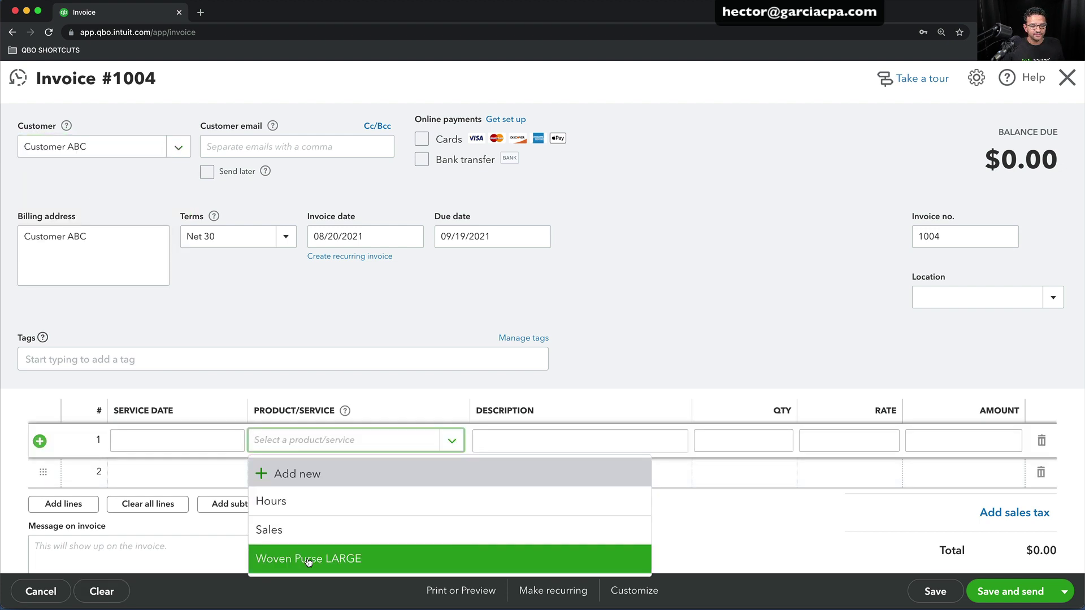
left_click(308, 559)
left_click(756, 446)
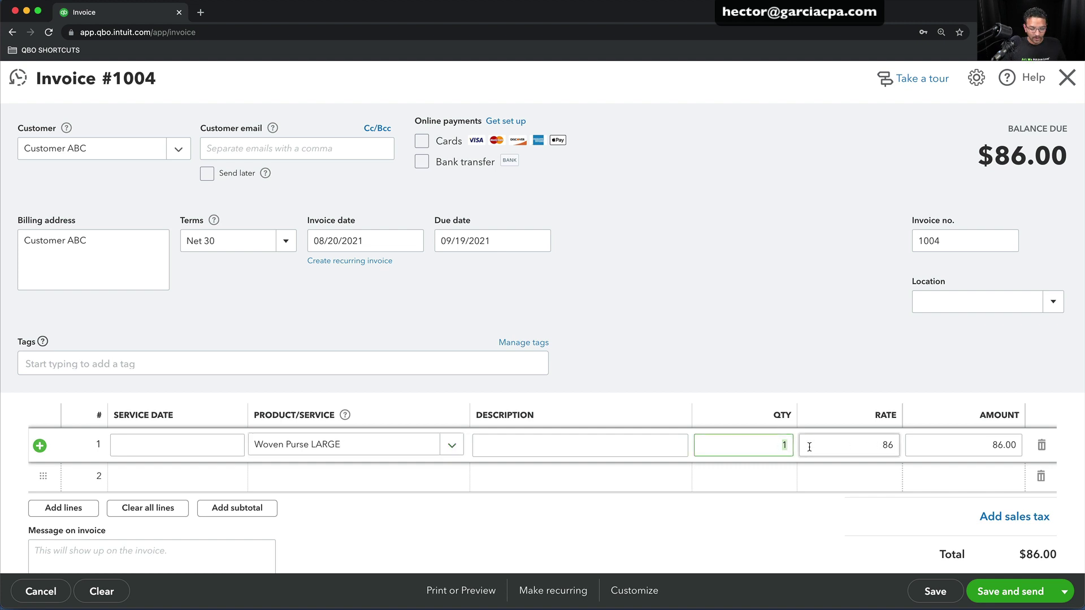
type("3")
key("Tab")
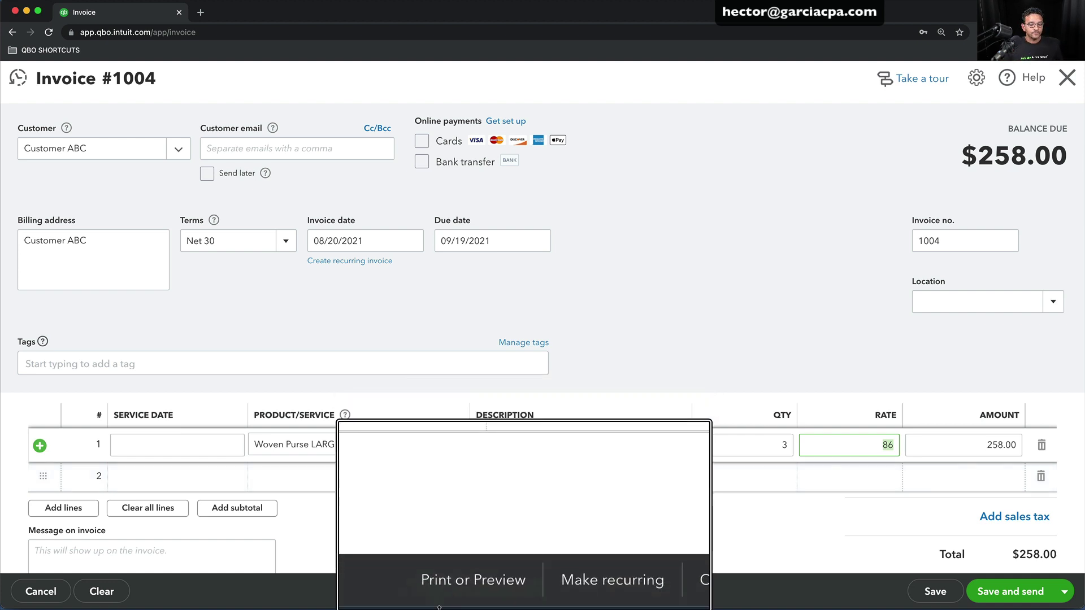
Save invoice 1004, preview its HANDMADE PURSES printout, then close the preview
left_click(456, 591)
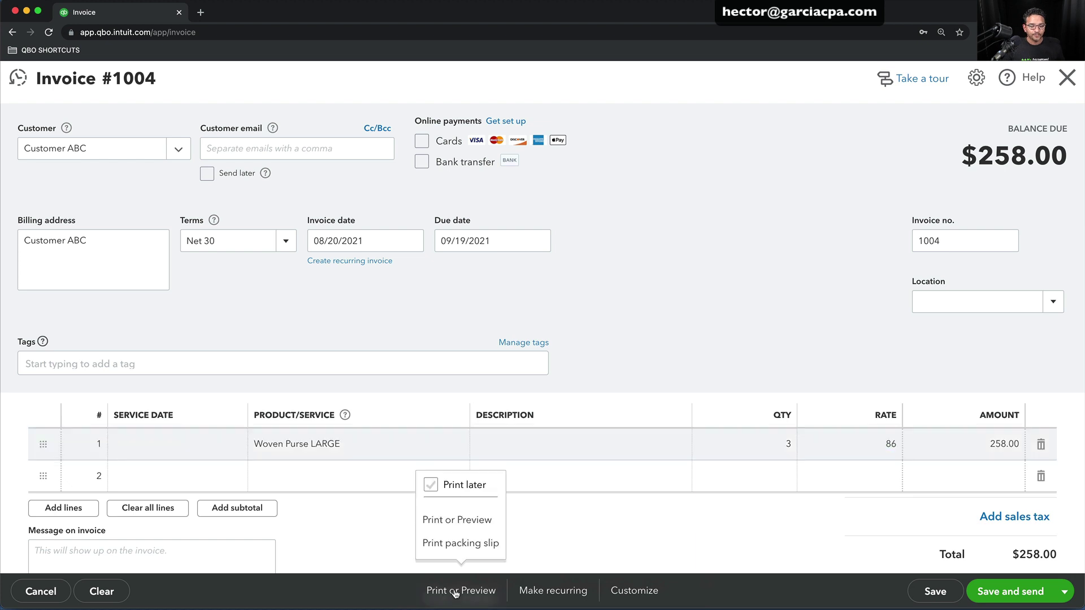
left_click(443, 521)
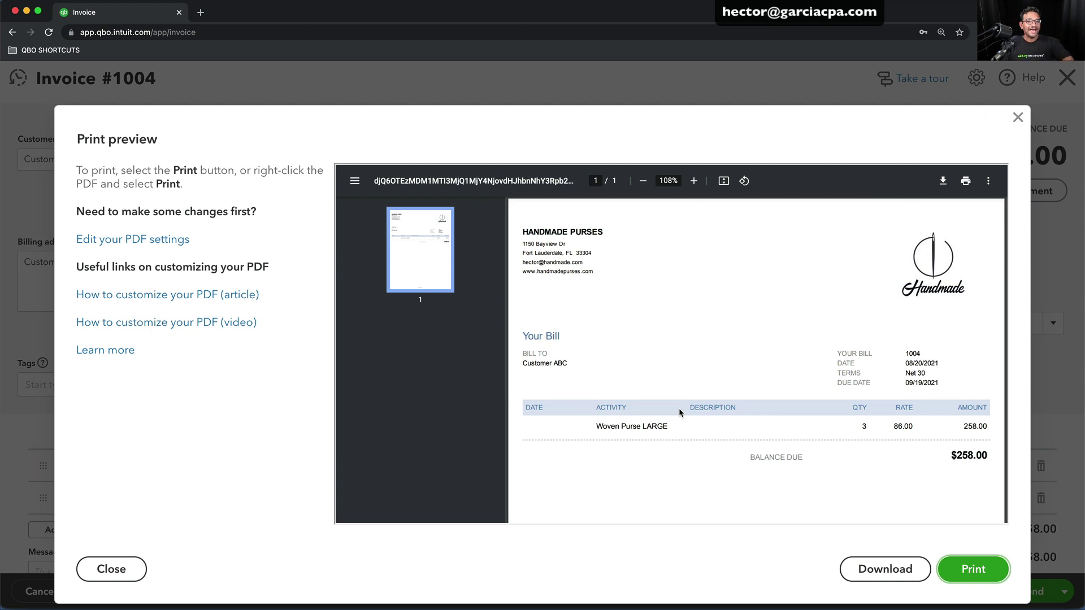
left_click(1019, 117)
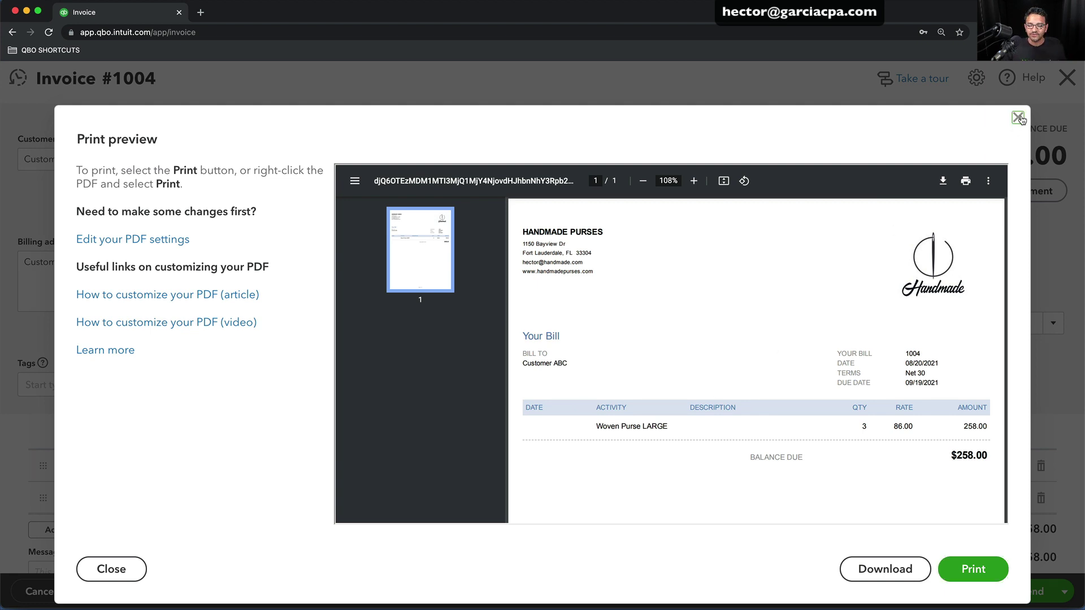
Leave the invoice and open the Standard form style from Custom form styles for editing
left_click(1067, 78)
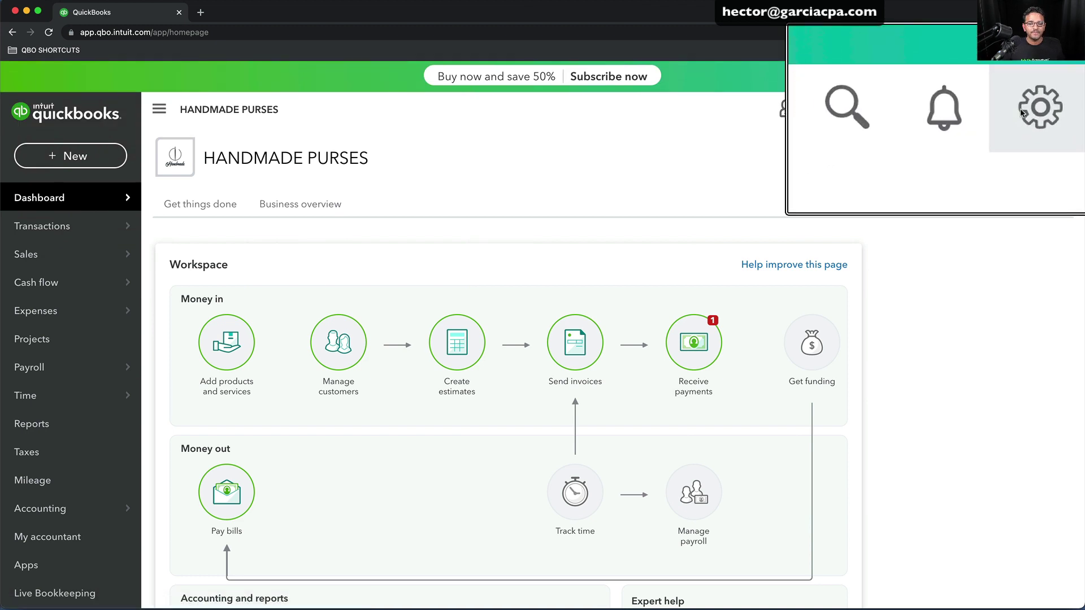
left_click(1028, 109)
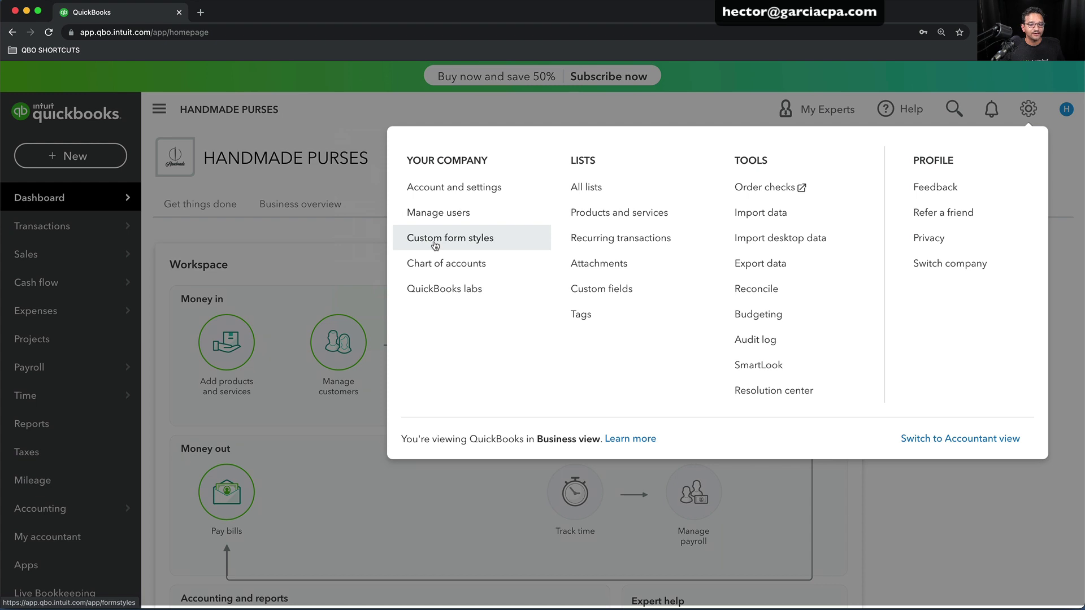
left_click(434, 241)
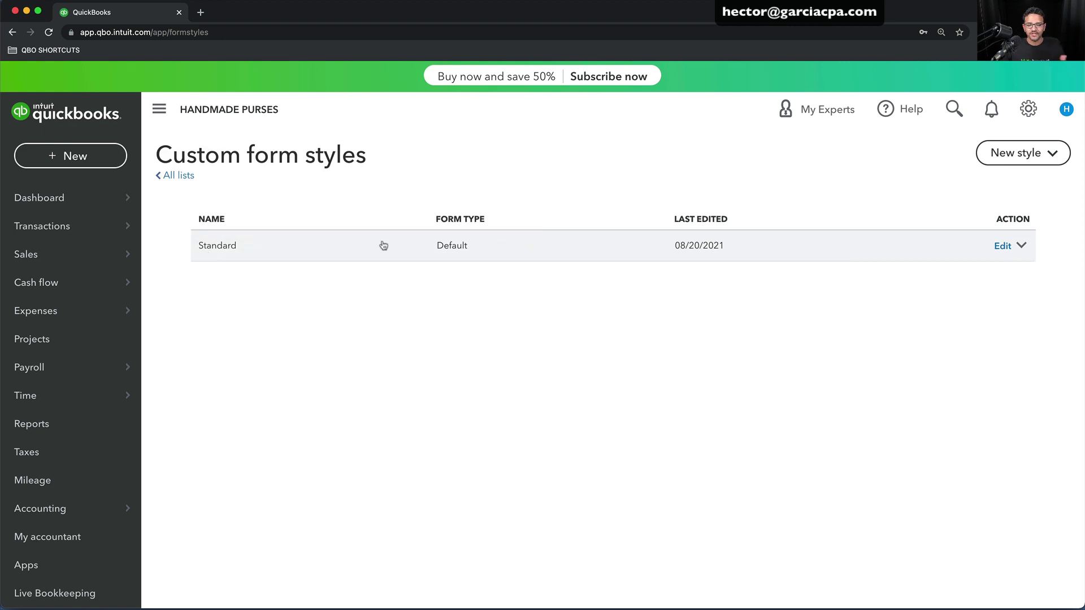
left_click(1002, 249)
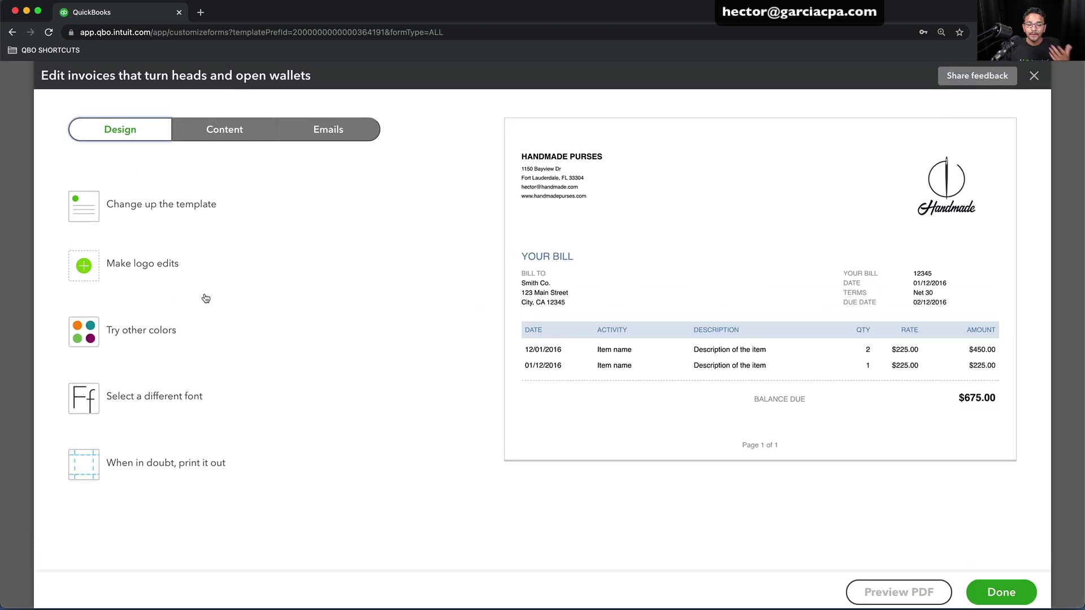
Keep the Handmade logo on the Standard style after cancelling a bakerlogo3.png upload
left_click(132, 271)
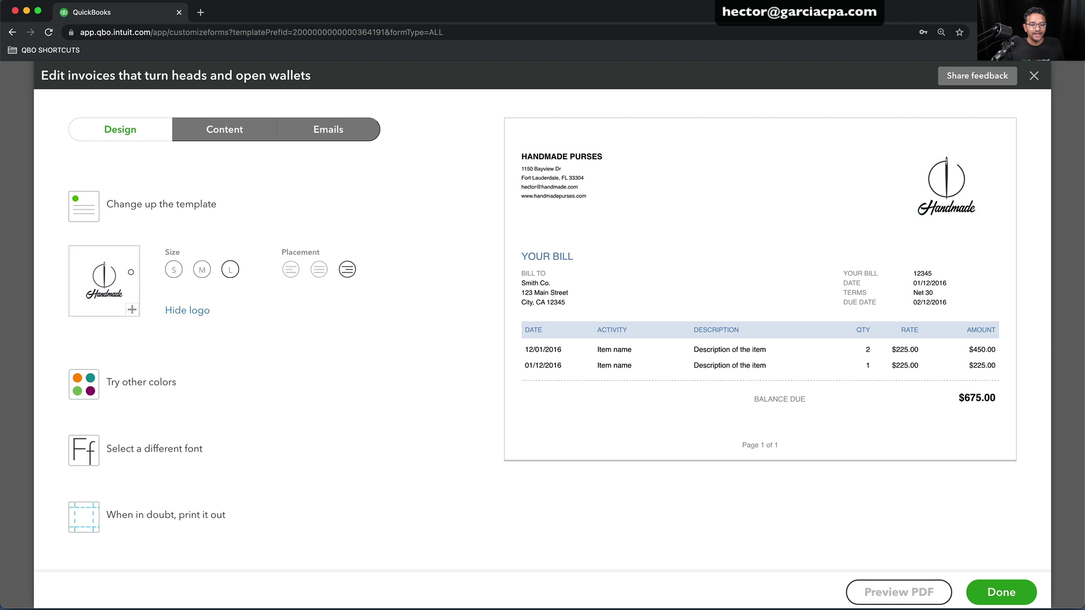
left_click(132, 311)
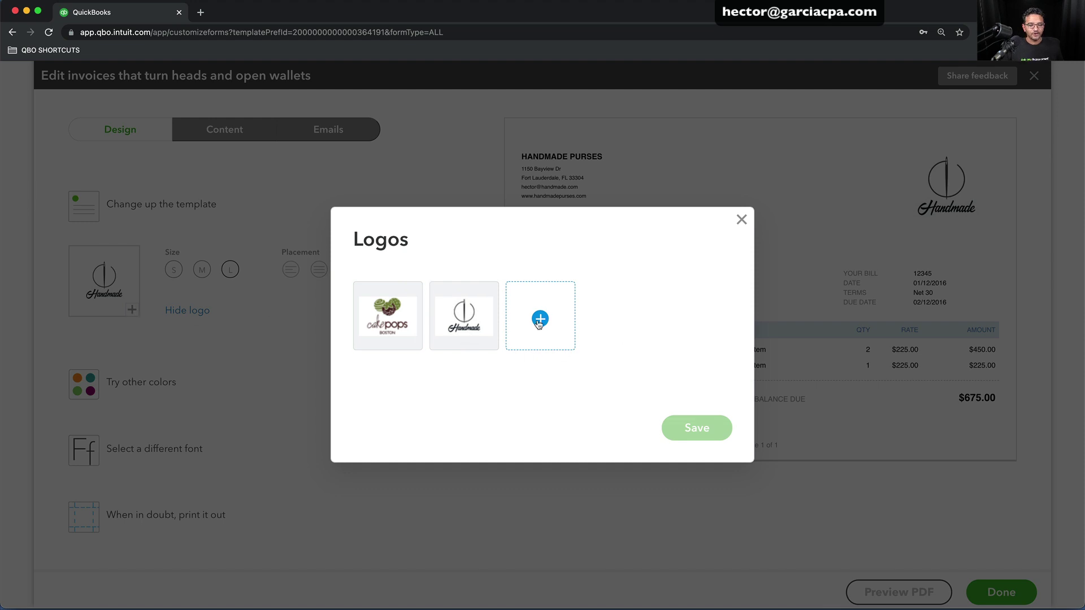
left_click(539, 319)
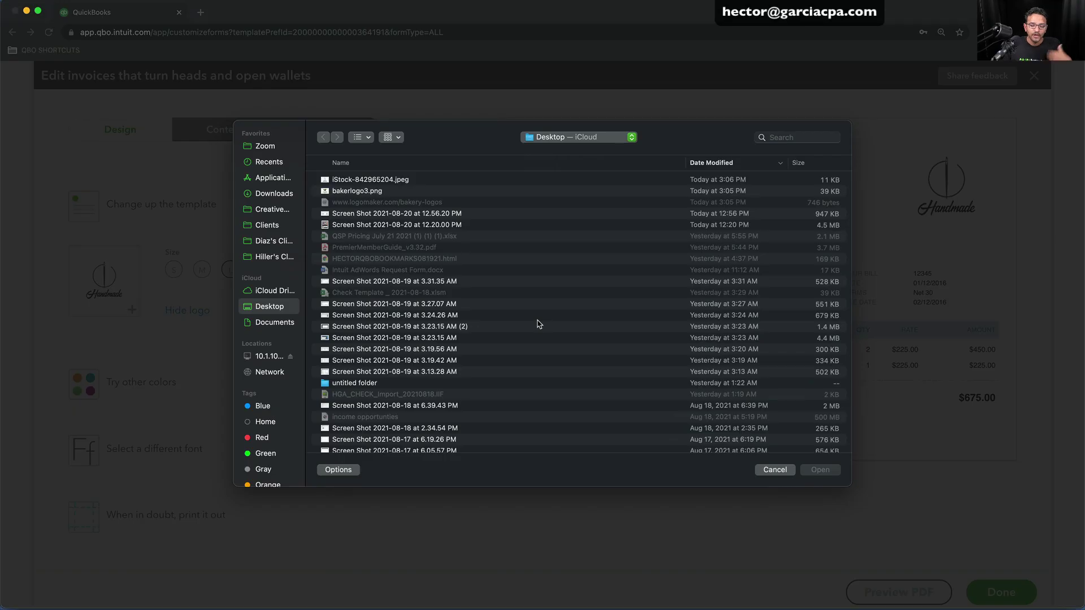
left_click(390, 190)
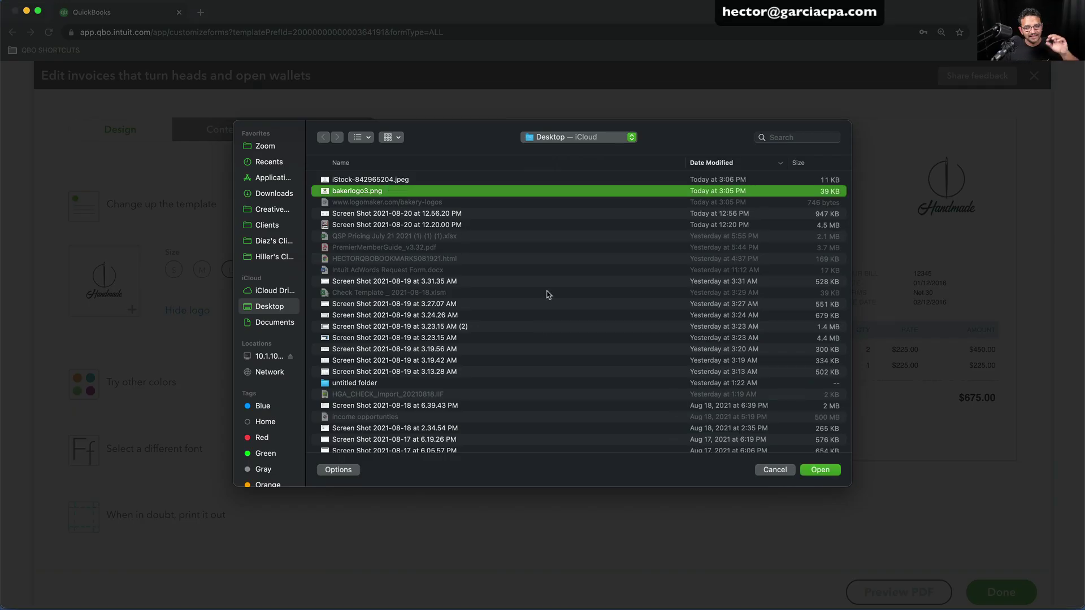
left_click(775, 470)
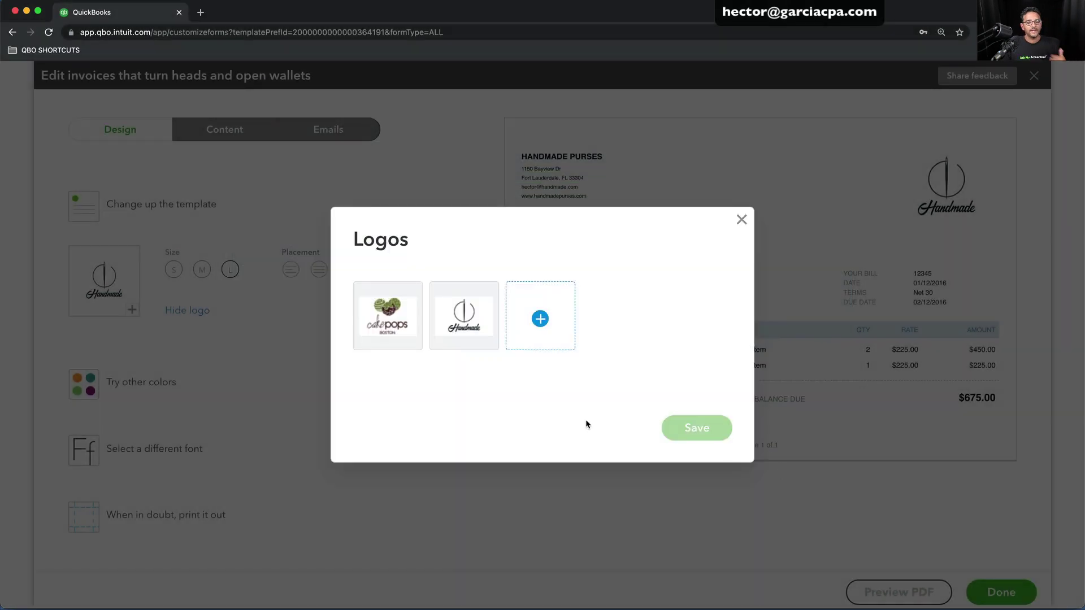
left_click(461, 308)
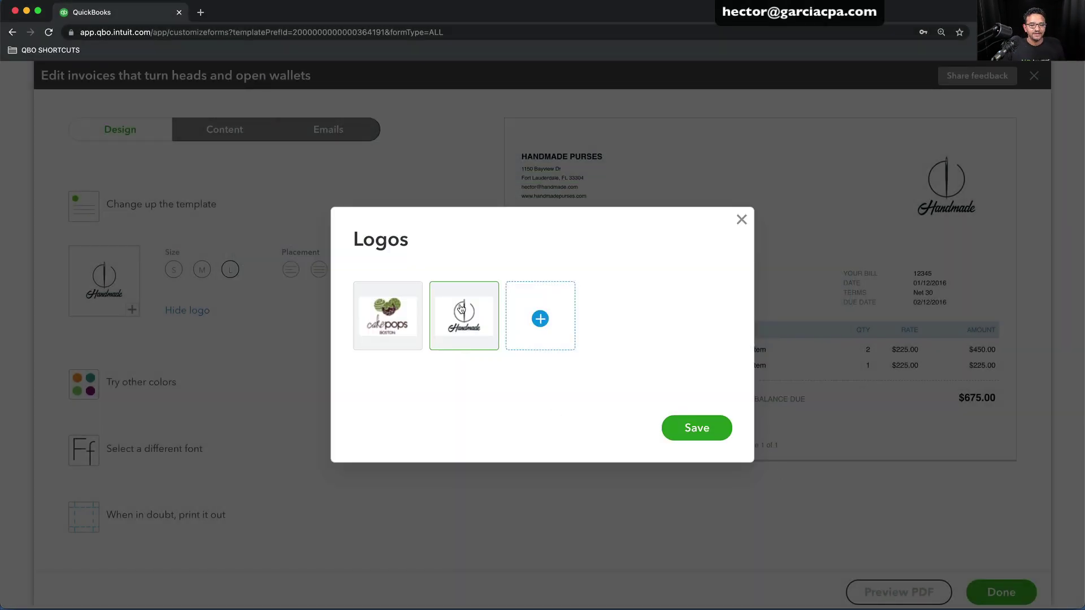
left_click(702, 429)
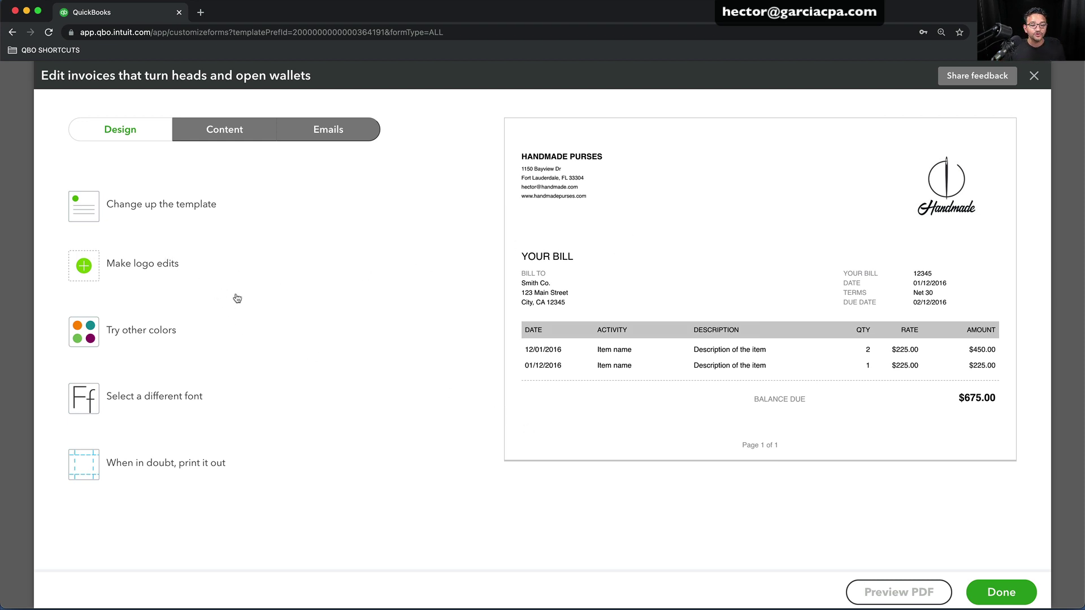
Set the logo to Large size after trying Small and Medium, and keep it shown
left_click(158, 275)
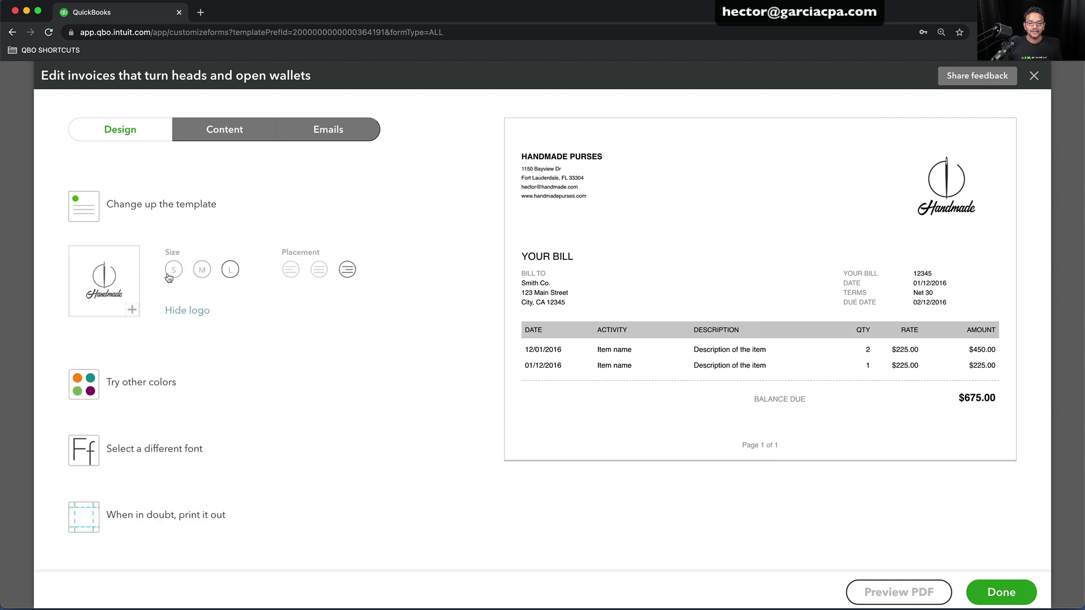
left_click(177, 271)
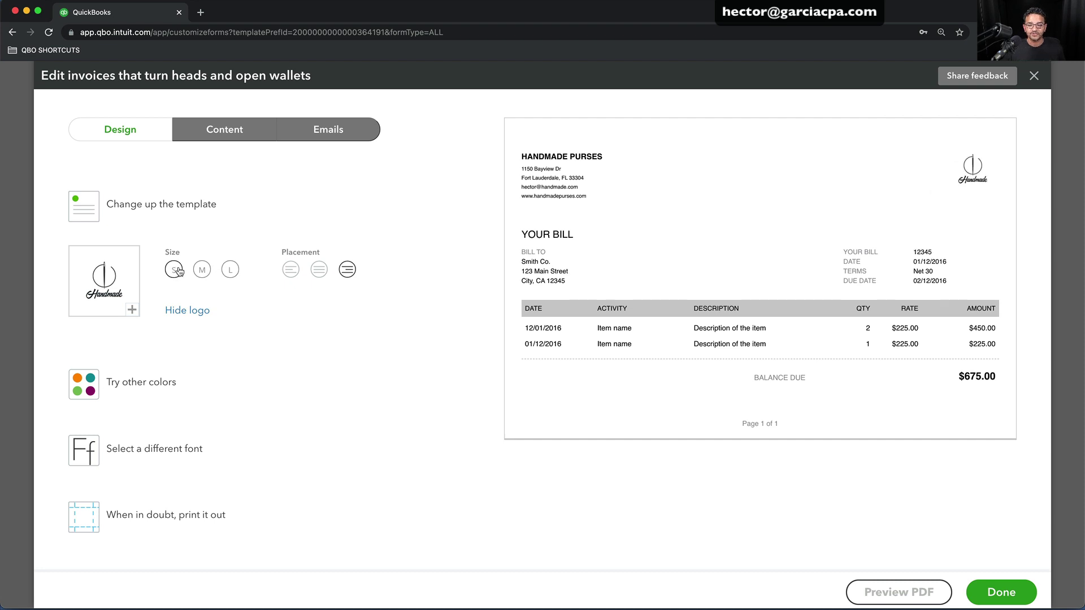
left_click(204, 271)
left_click(230, 271)
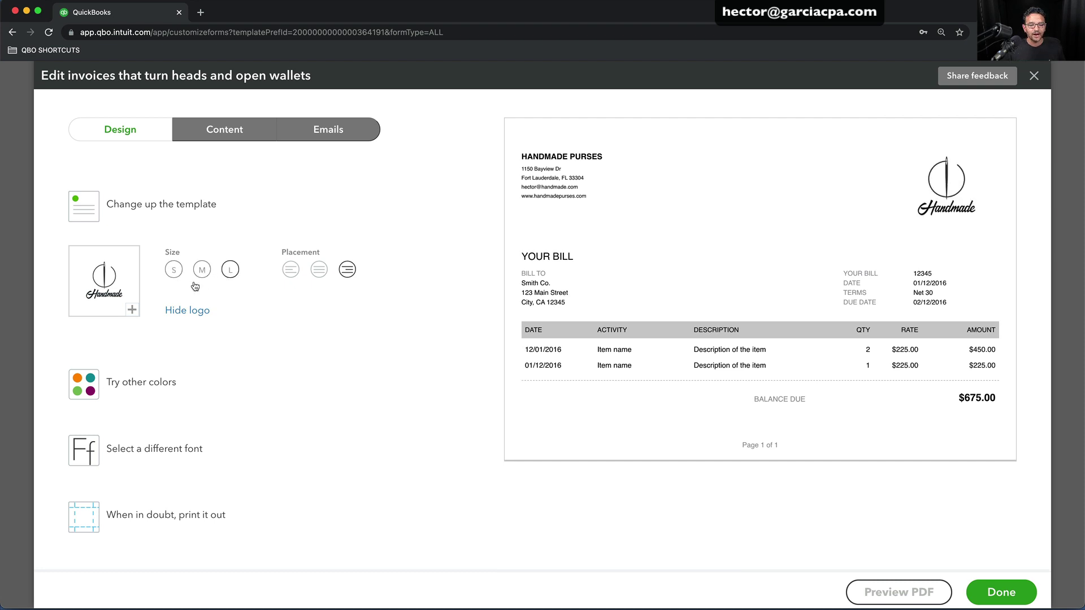
left_click(187, 311)
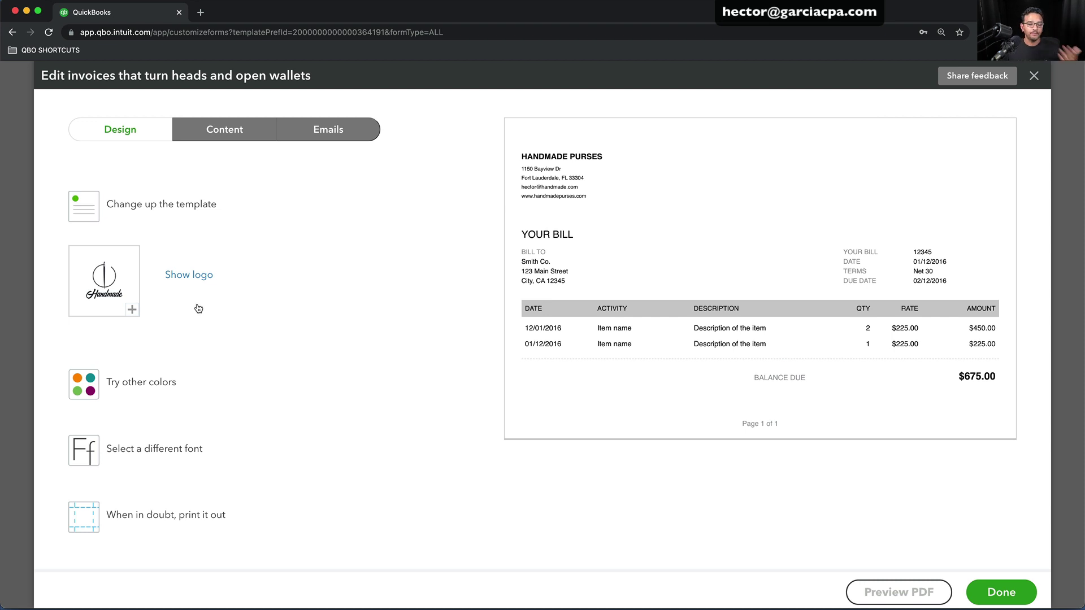
left_click(194, 277)
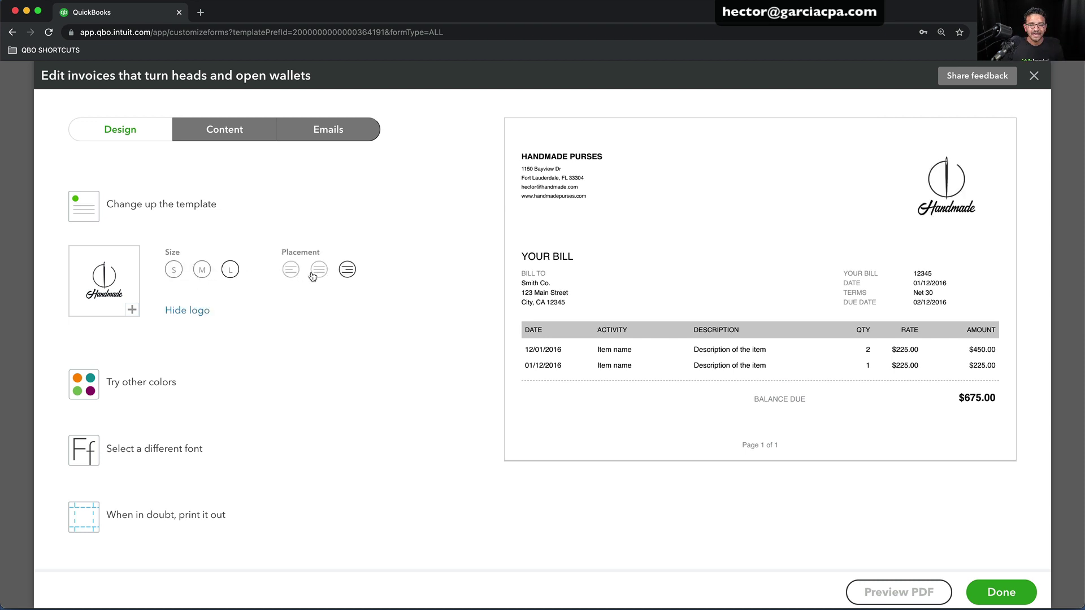
Place the logo on the right after trying left and center placements
left_click(291, 271)
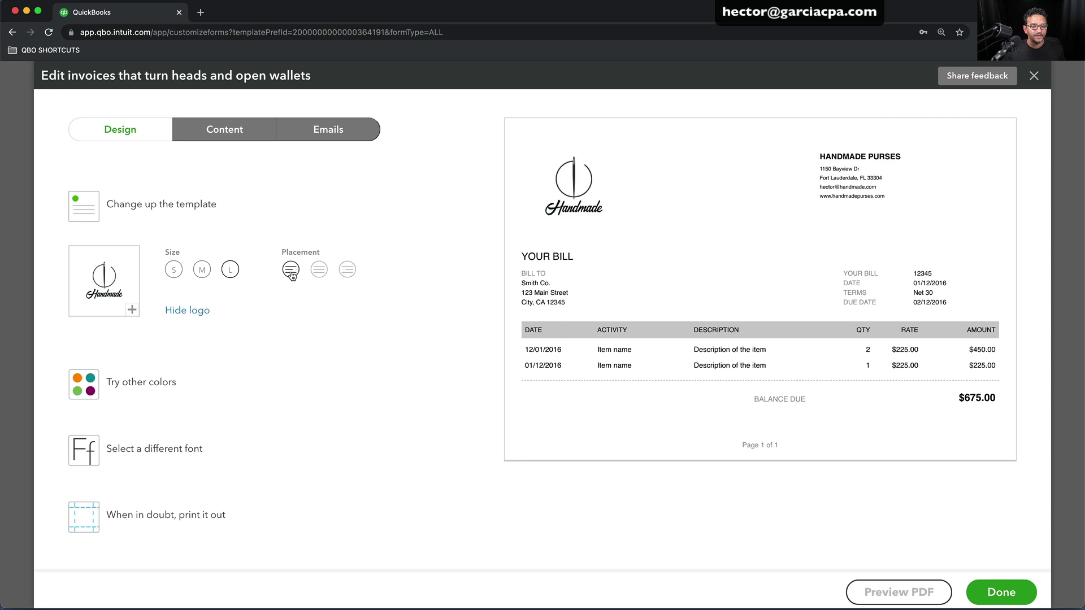
left_click(319, 271)
left_click(348, 272)
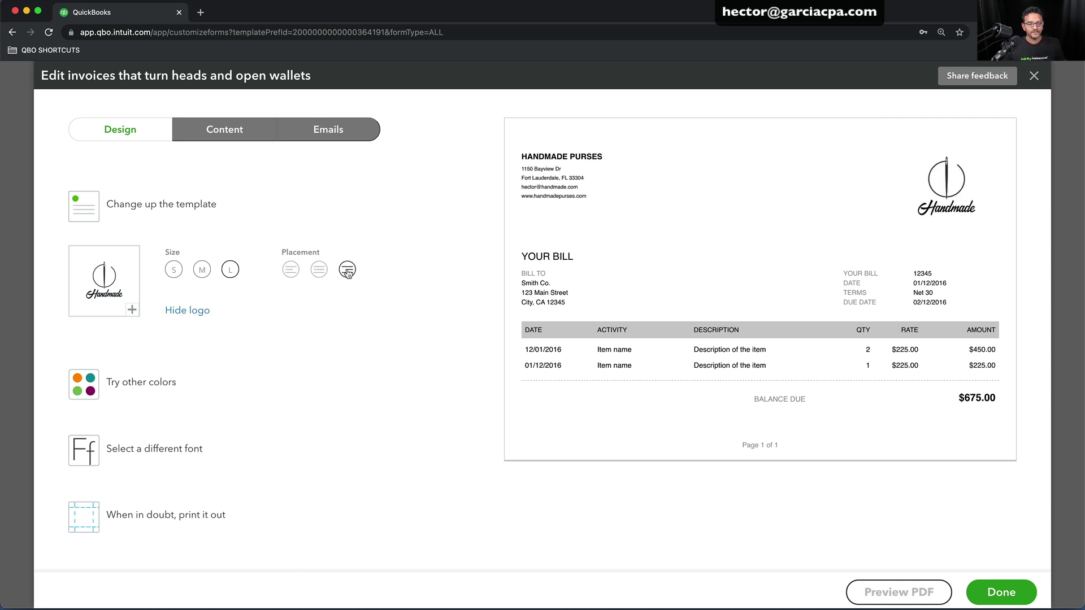
scroll(344, 368, "down", 2)
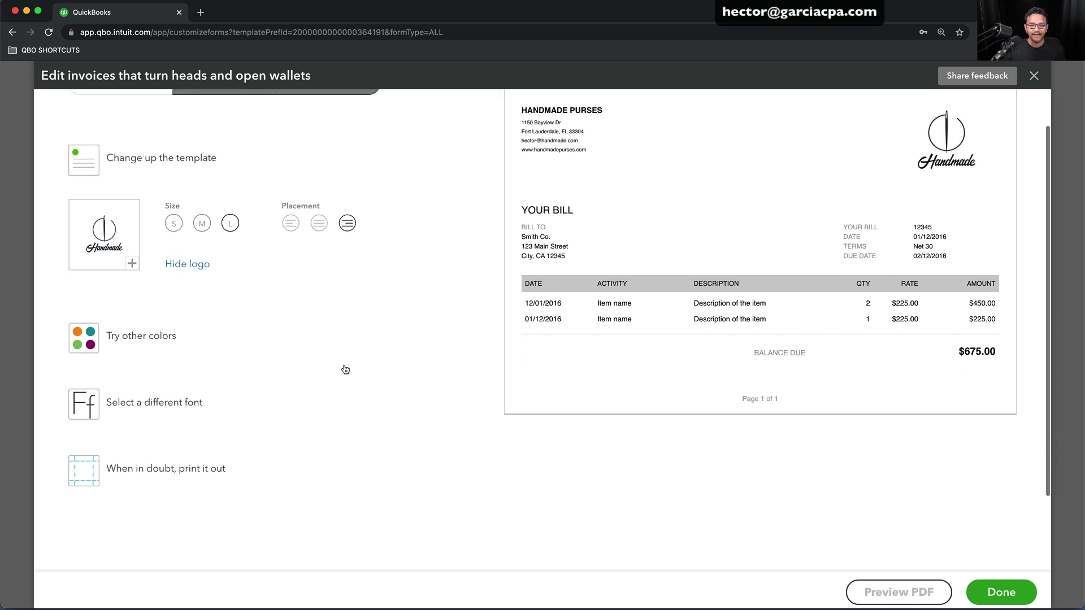
scroll(442, 354, "up", 2)
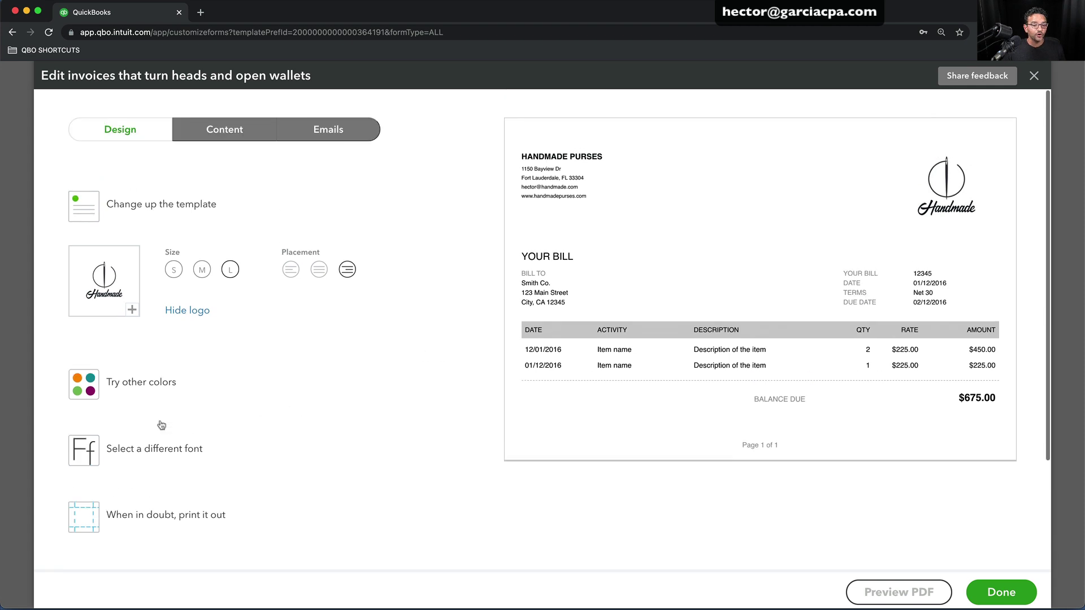
Keep the invoice accent colour black after trying dark grey
left_click(130, 387)
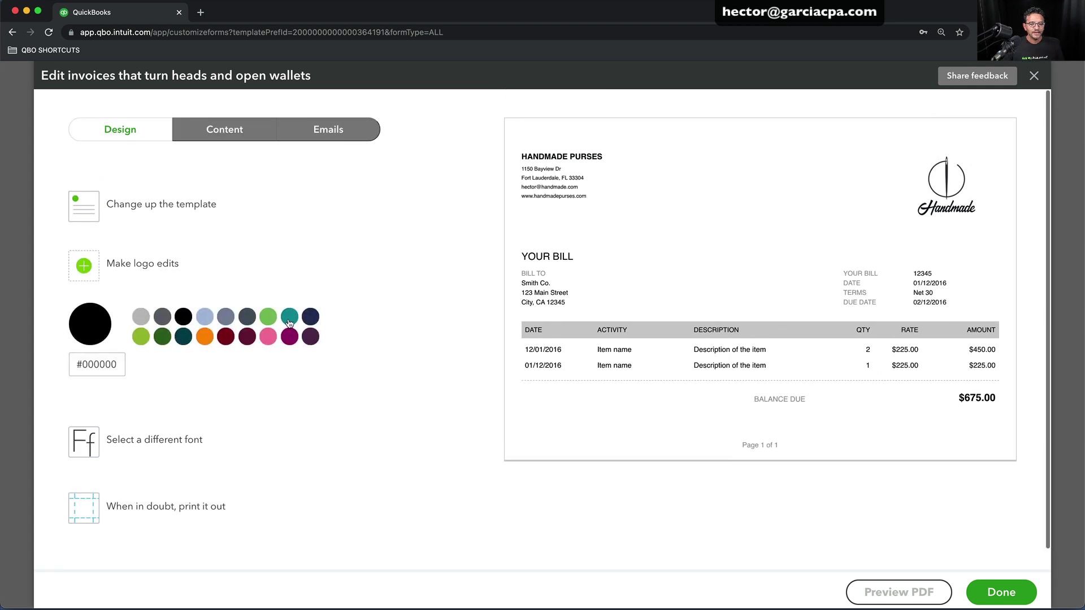
left_click(163, 318)
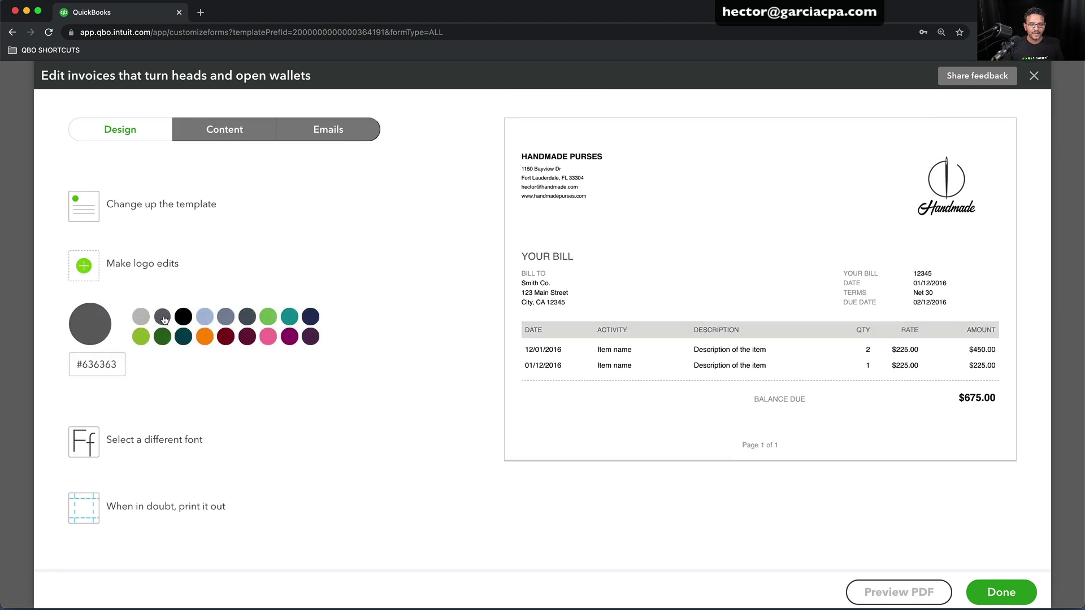
left_click(181, 318)
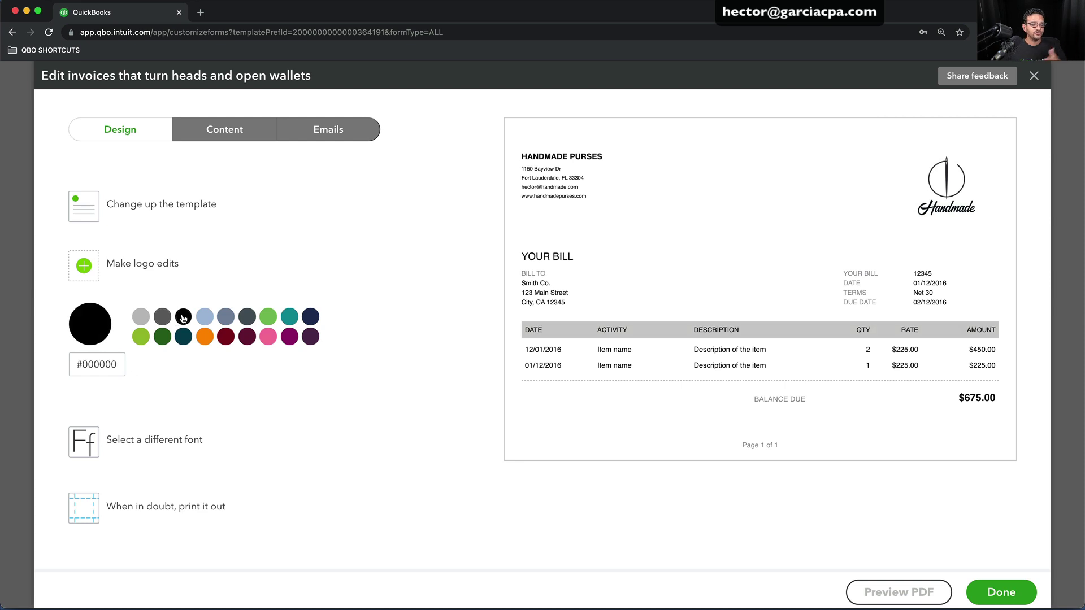
Keep the font as Helvetica at 10pt, then switch to the invoice's content sections
left_click(107, 446)
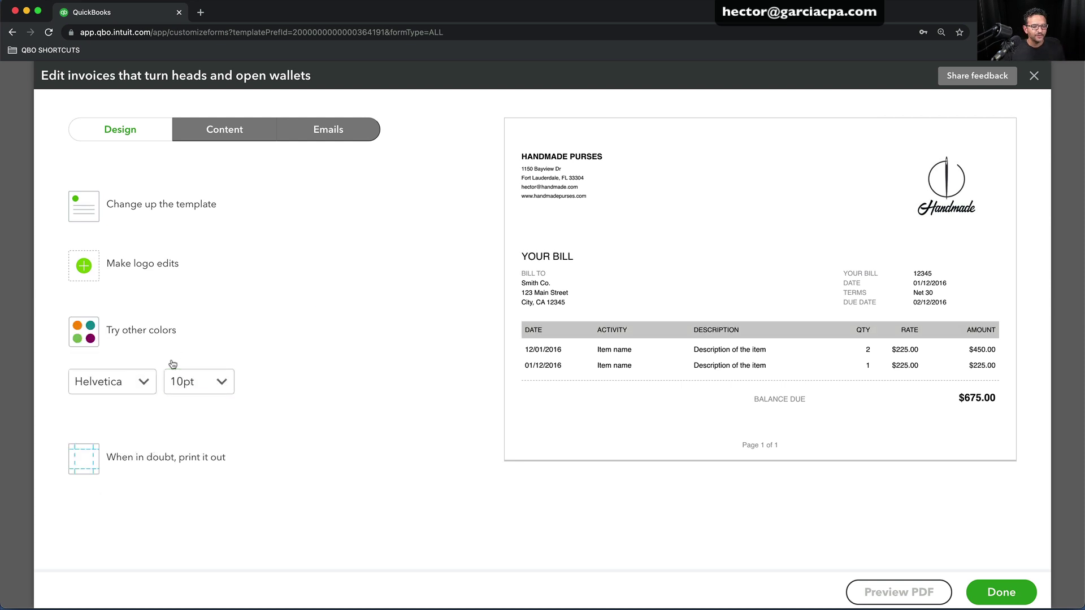
left_click(151, 386)
left_click(195, 383)
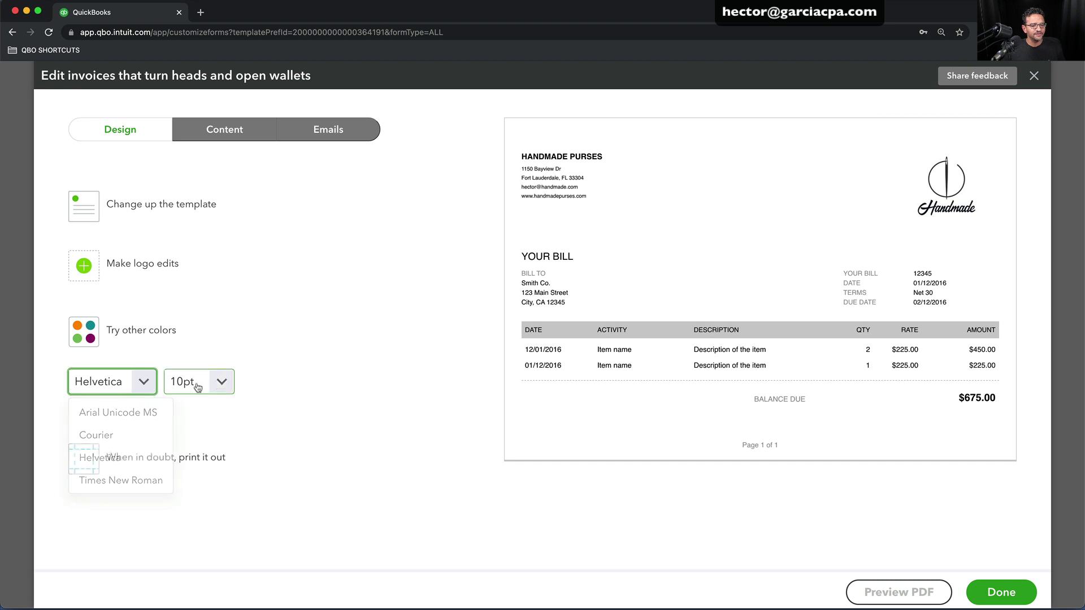
left_click(226, 383)
left_click(228, 383)
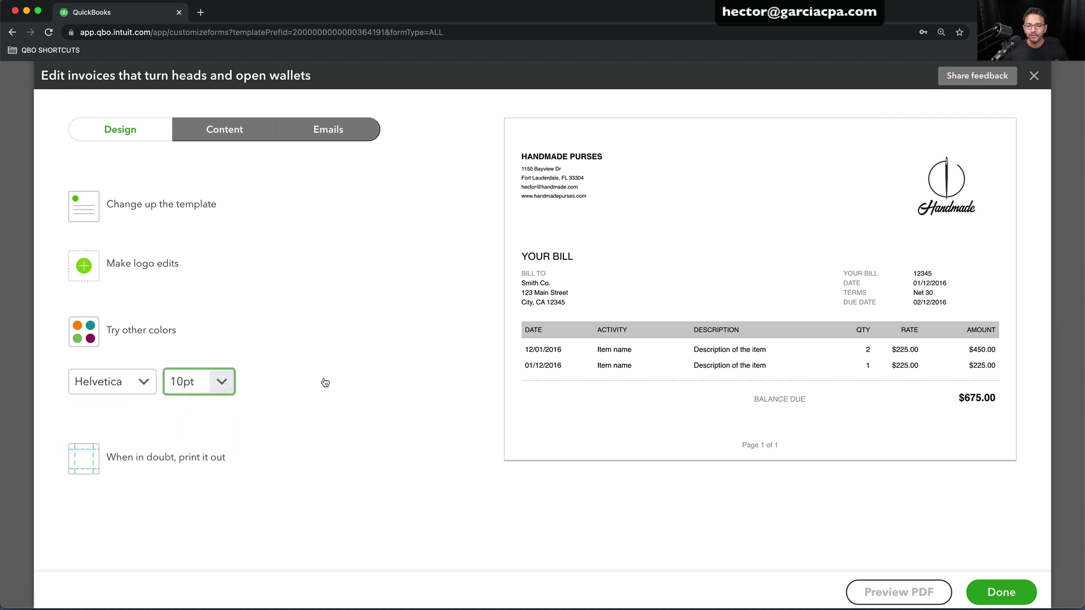
left_click(219, 138)
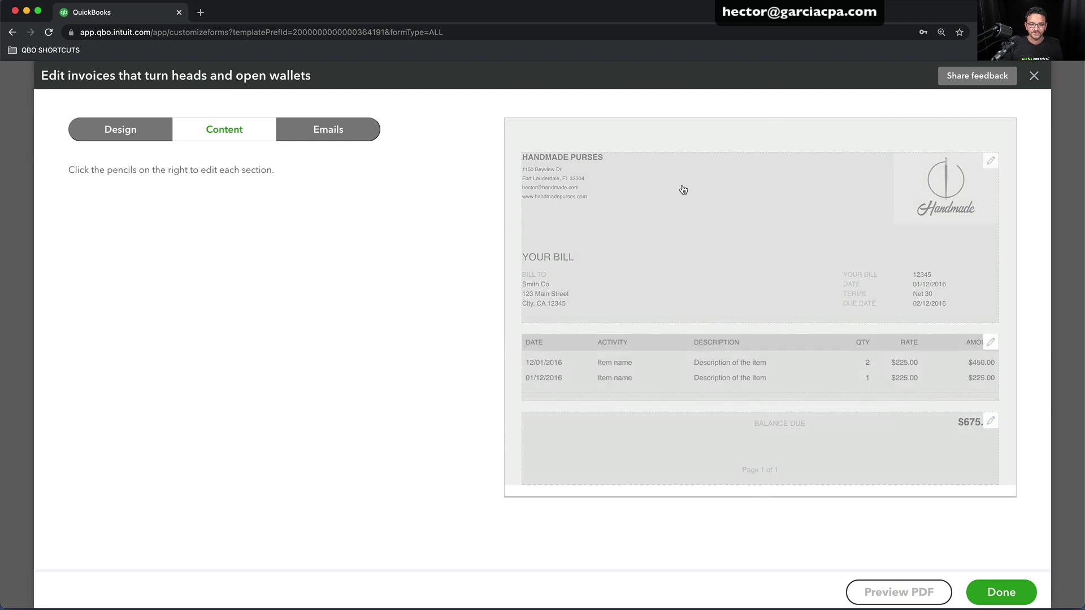
Add the street address and website to the invoice header
left_click(696, 229)
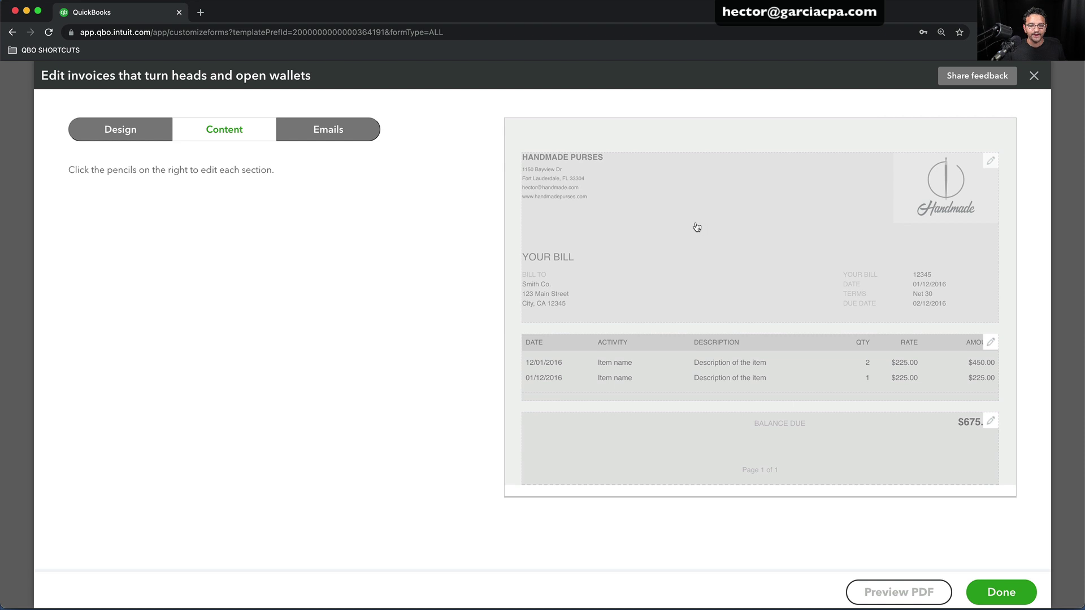
left_click(199, 254)
left_click_drag(220, 255, 69, 256)
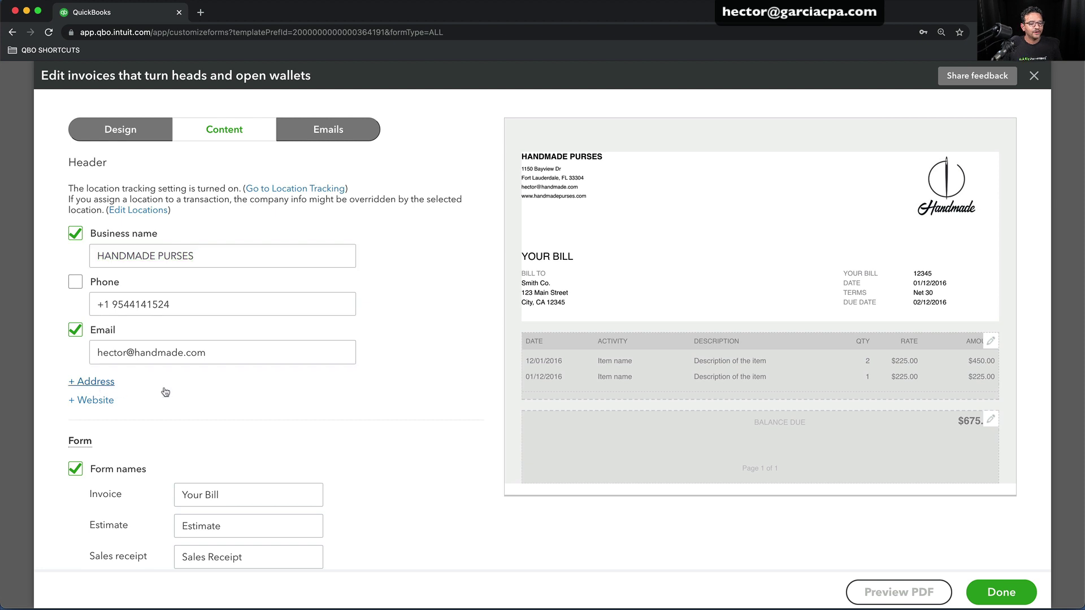
left_click(244, 388)
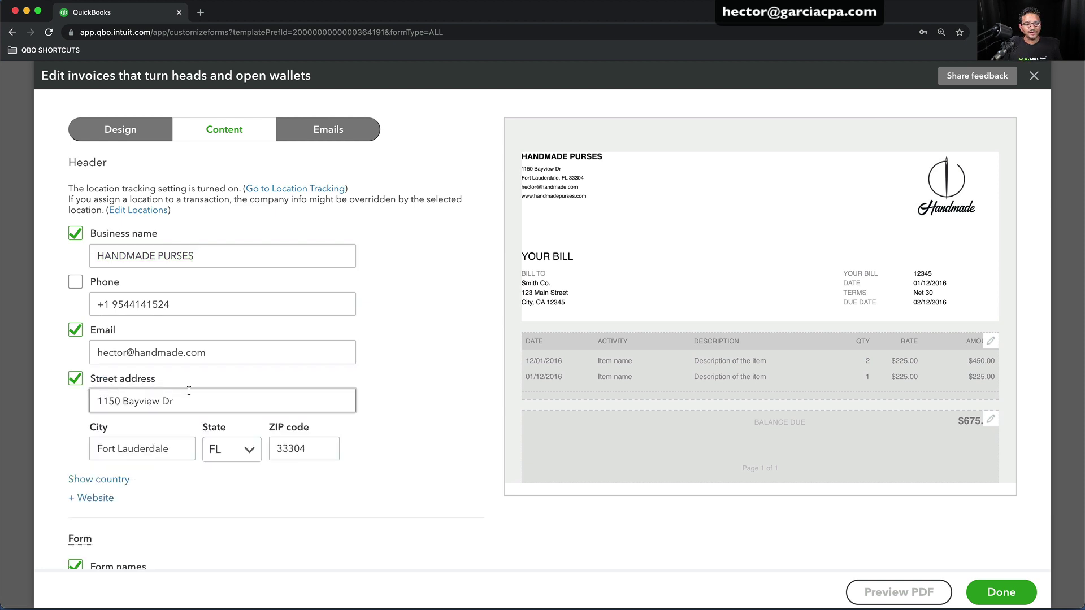
left_click(94, 498)
Rename the invoice form title from Your Bill to Invoice
scroll(339, 416, "down", 4)
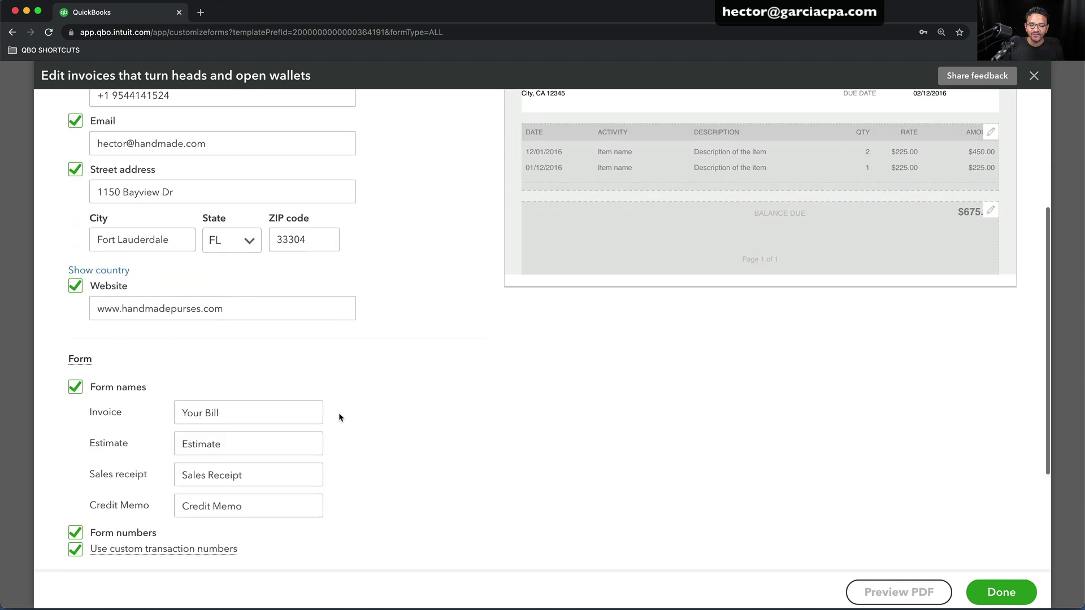
scroll(338, 412, "up", 2)
scroll(338, 411, "up", 1)
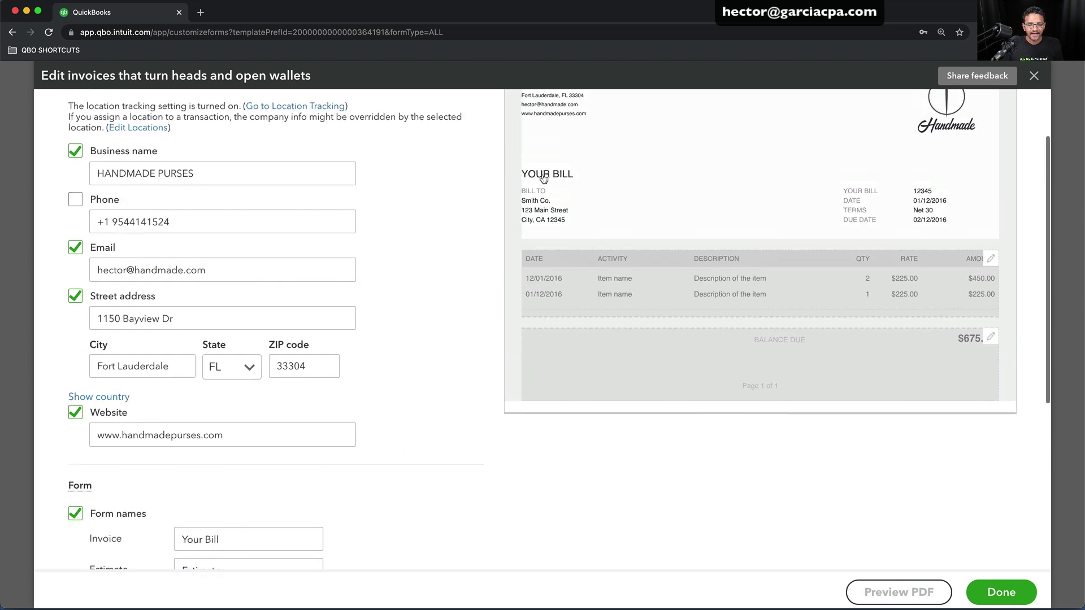
left_click_drag(226, 540, 143, 535)
type("Invoice")
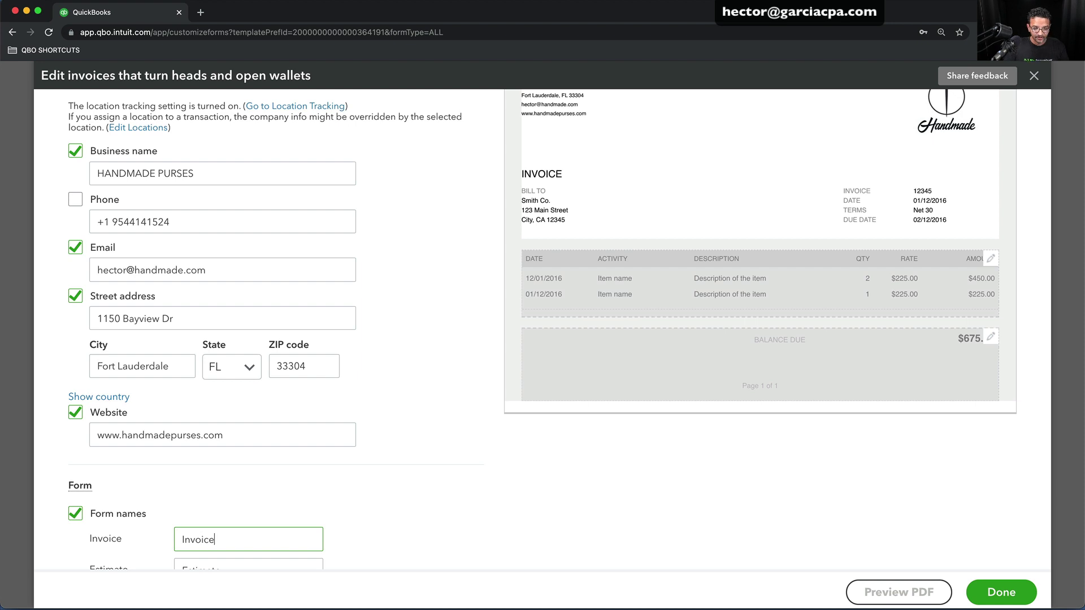
key("Tab")
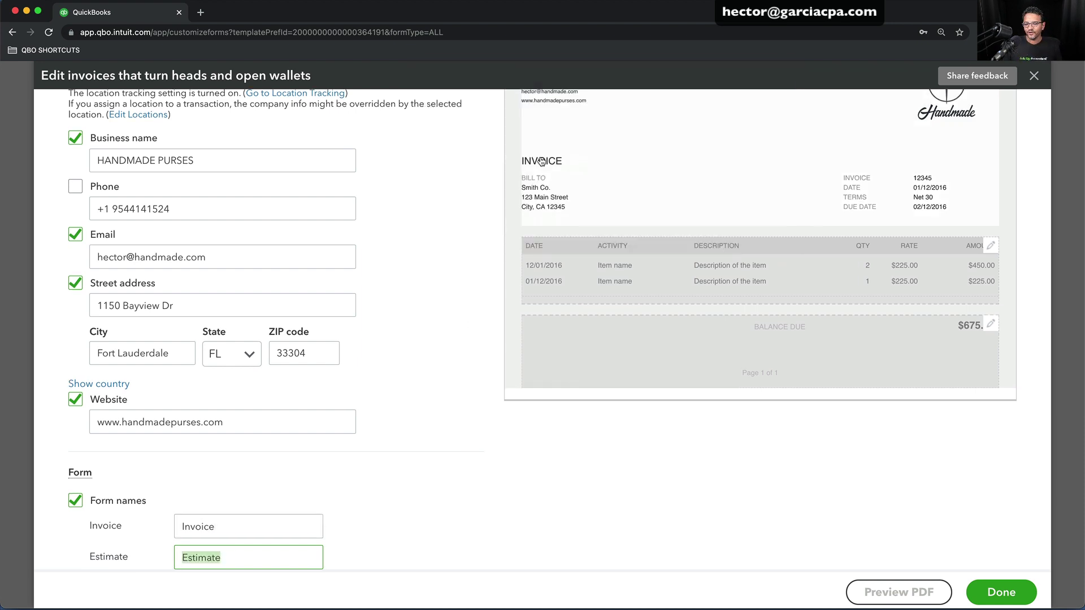
scroll(401, 384, "down", 5)
scroll(401, 385, "down", 6)
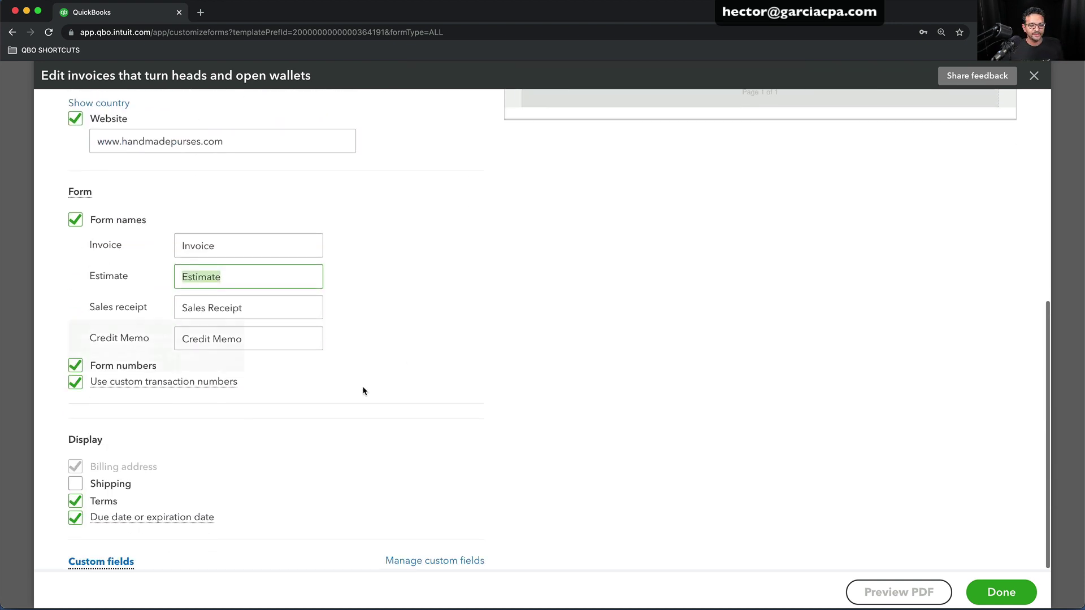
mouse_move(84, 389)
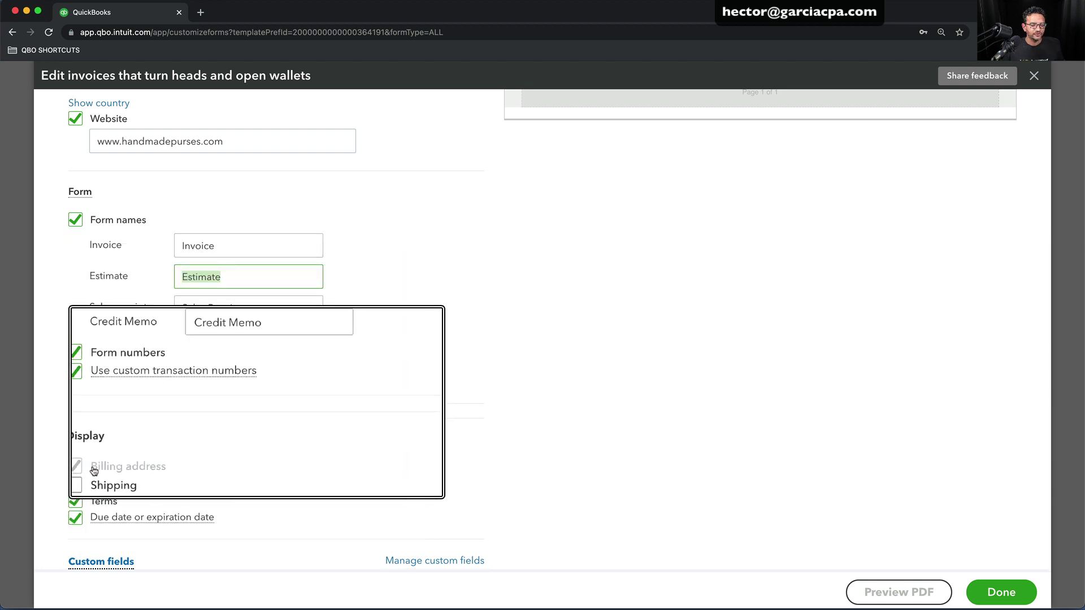
scroll(425, 419, "up", 3)
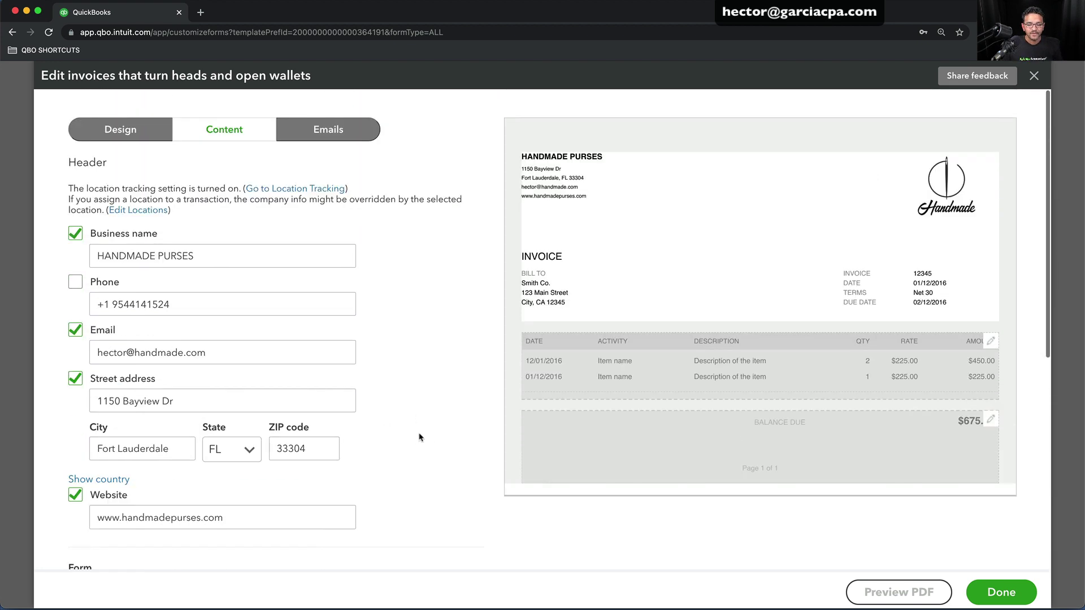
scroll(419, 437, "down", 6)
mouse_move(88, 562)
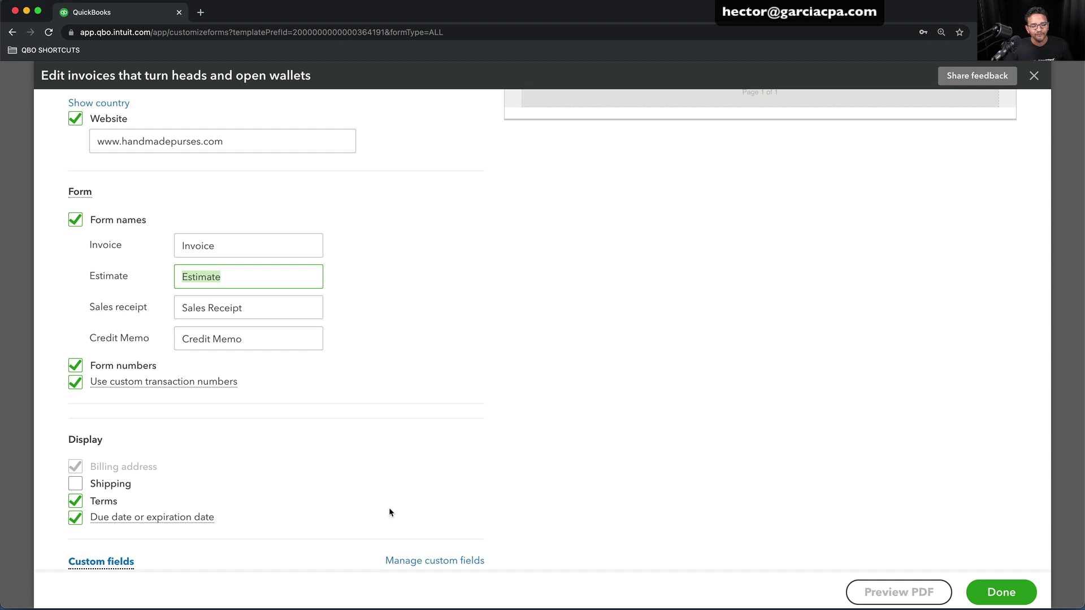
scroll(443, 425, "up", 6)
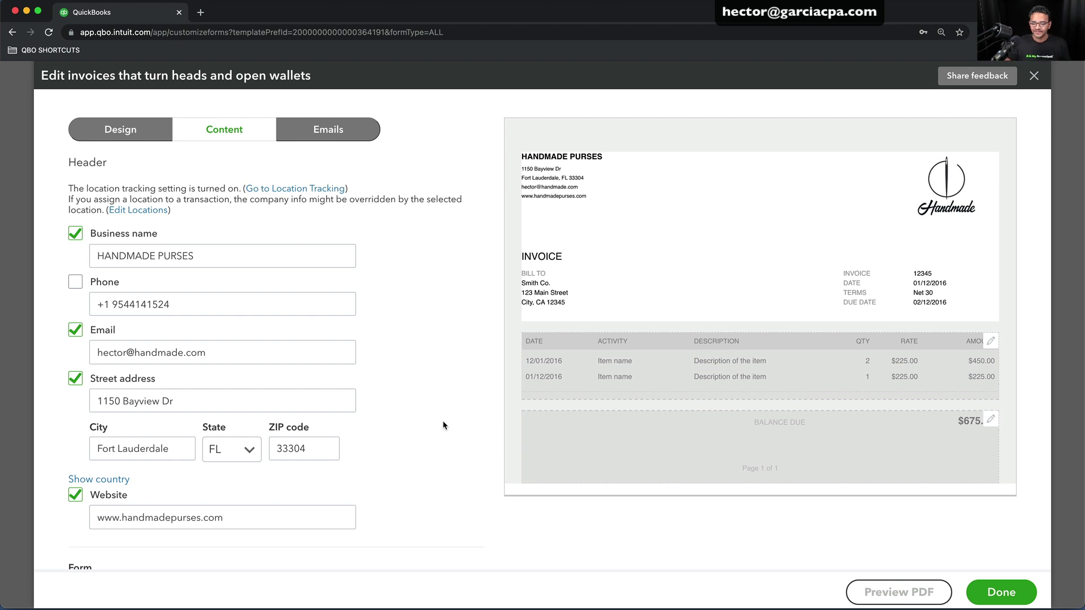
scroll(464, 407, "down", 1)
scroll(453, 396, "up", 1)
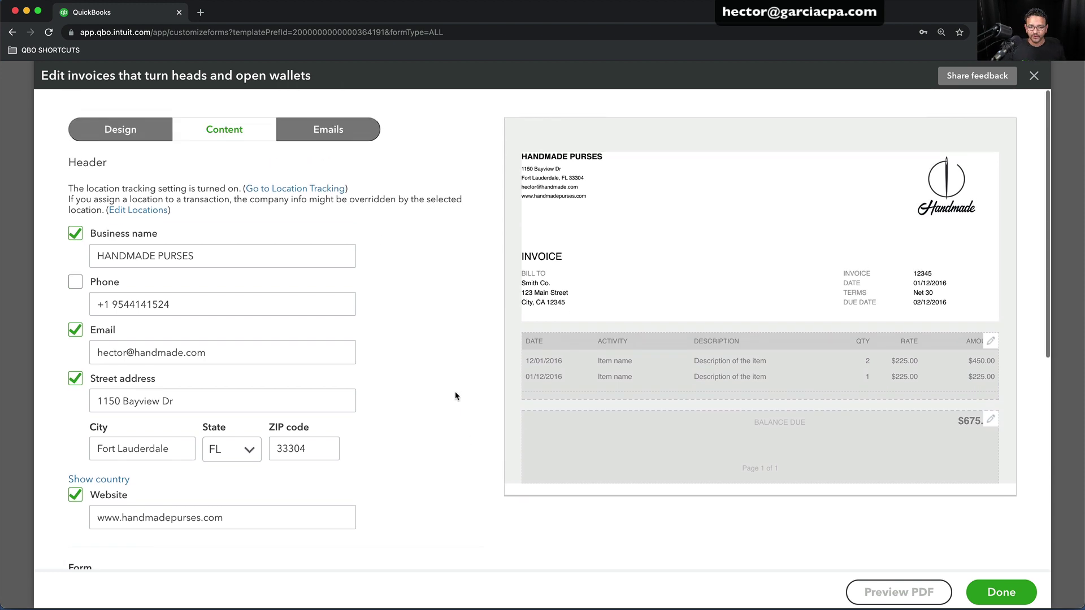
left_click(334, 129)
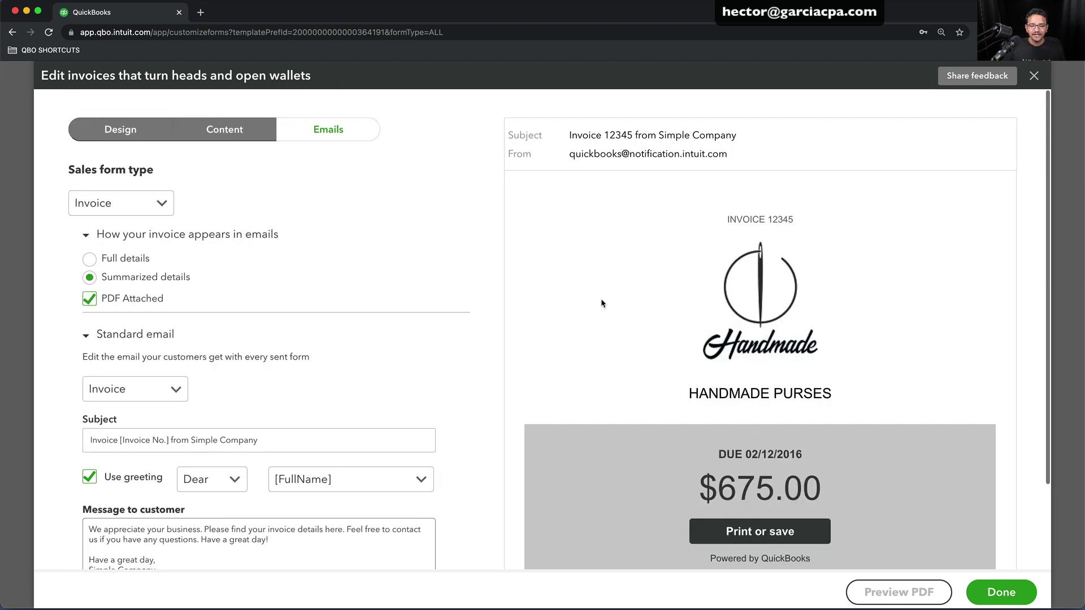
scroll(600, 301, "down", 3)
scroll(601, 303, "up", 2)
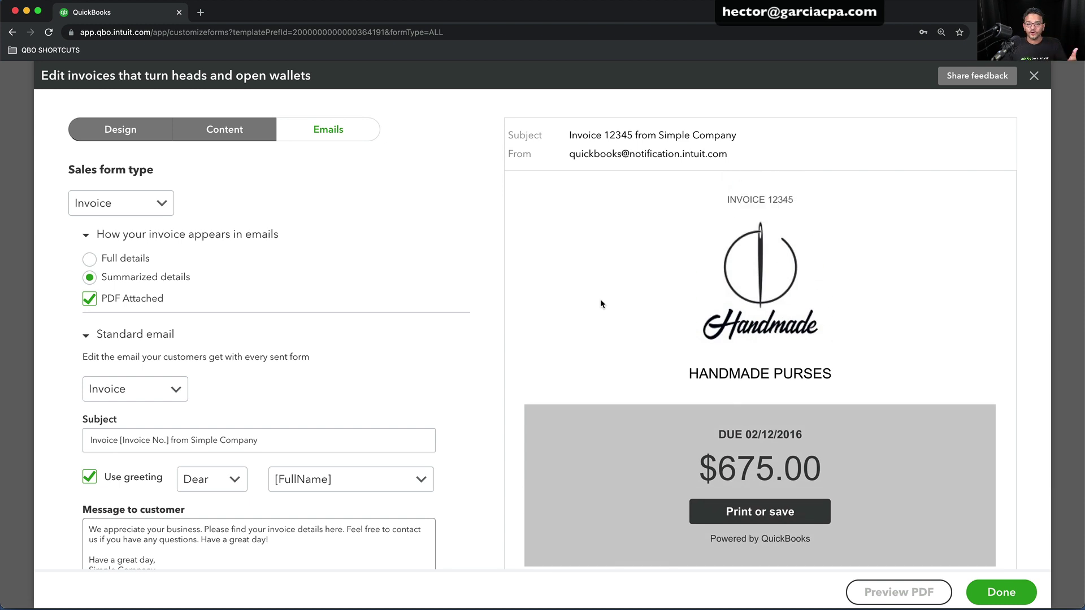
scroll(600, 299, "down", 6)
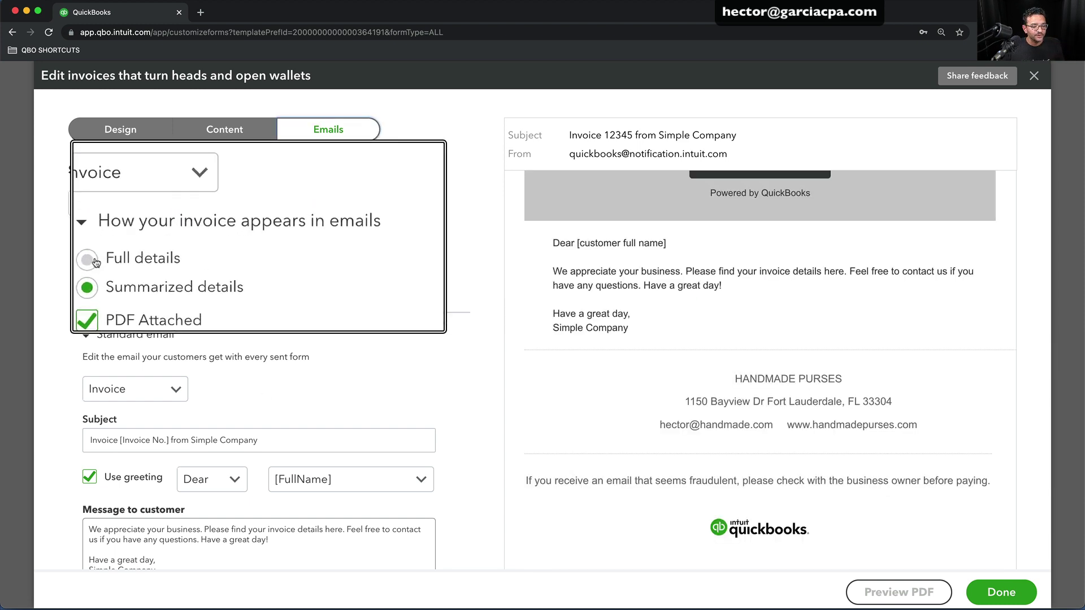
left_click(90, 259)
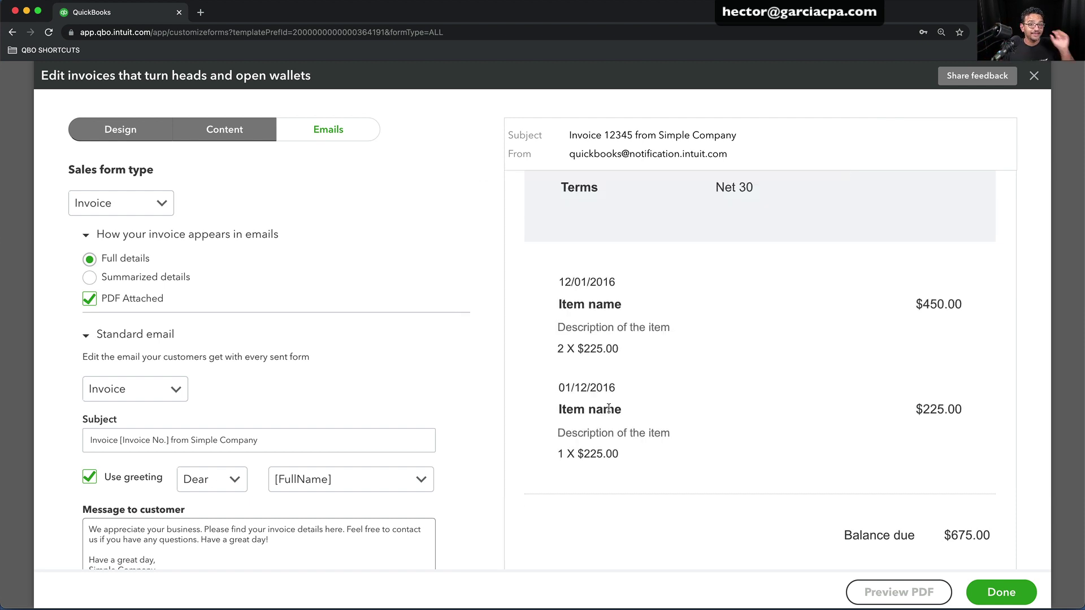
left_click(89, 277)
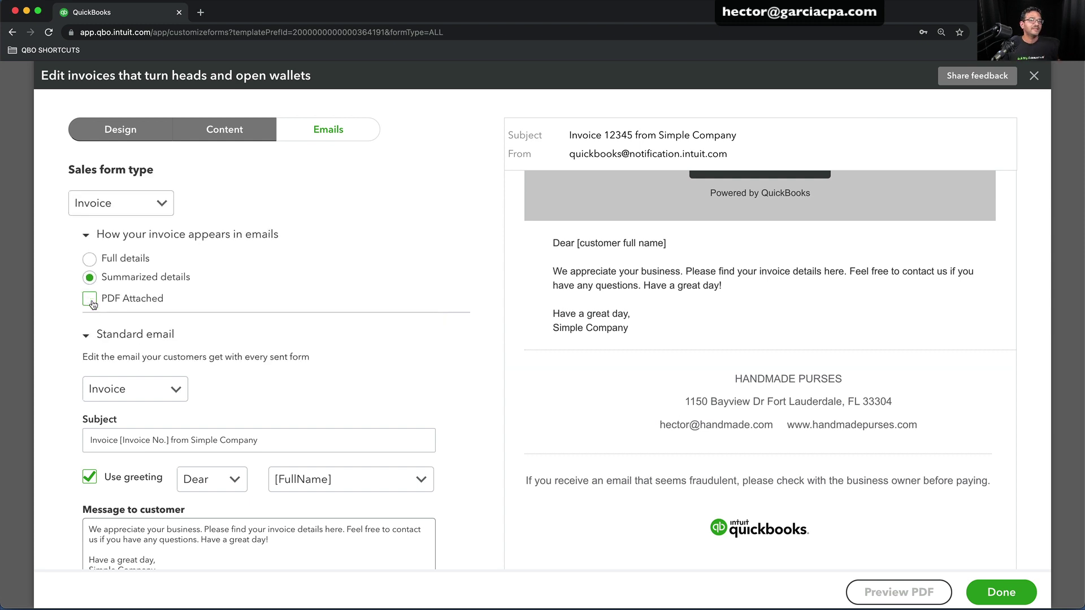
scroll(94, 305, "down", 1)
left_click(89, 294)
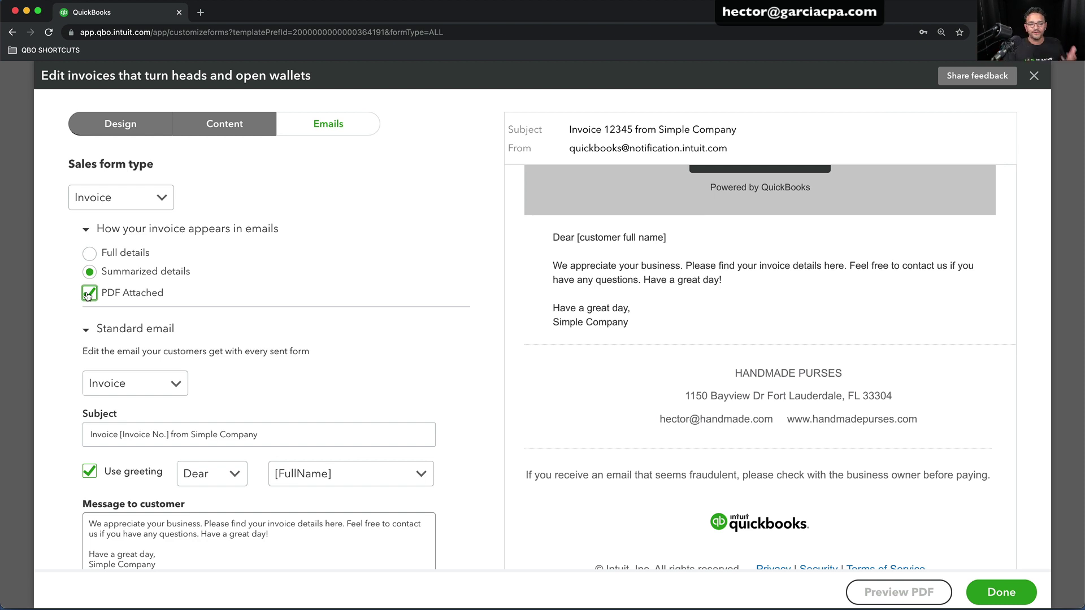
scroll(88, 295, "down", 3)
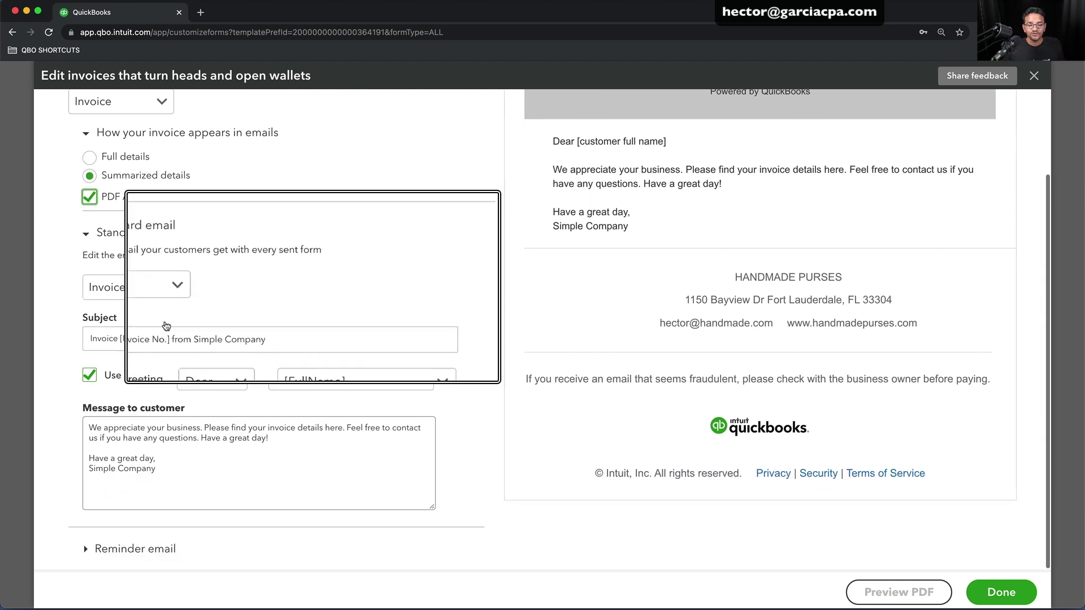
left_click(282, 339)
left_click(193, 475)
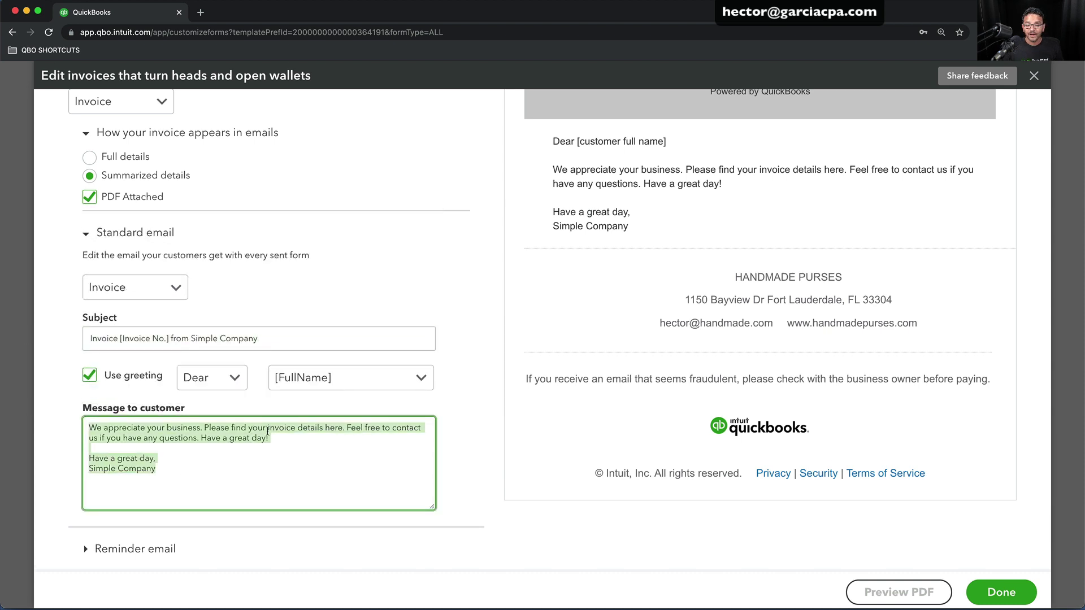
left_click(111, 545)
left_click(223, 516)
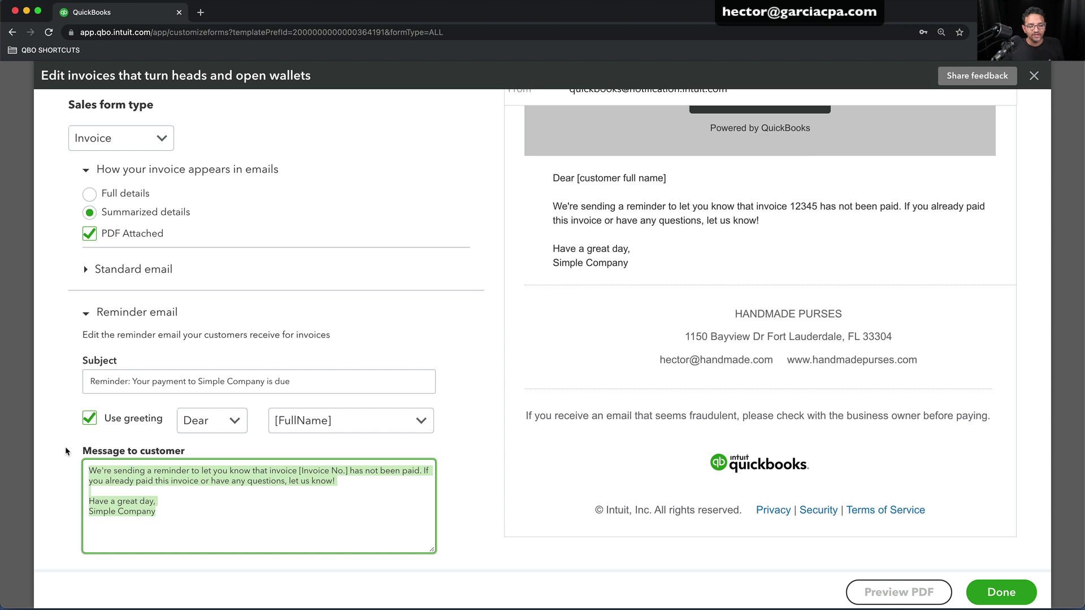
scroll(380, 310, "up", 2)
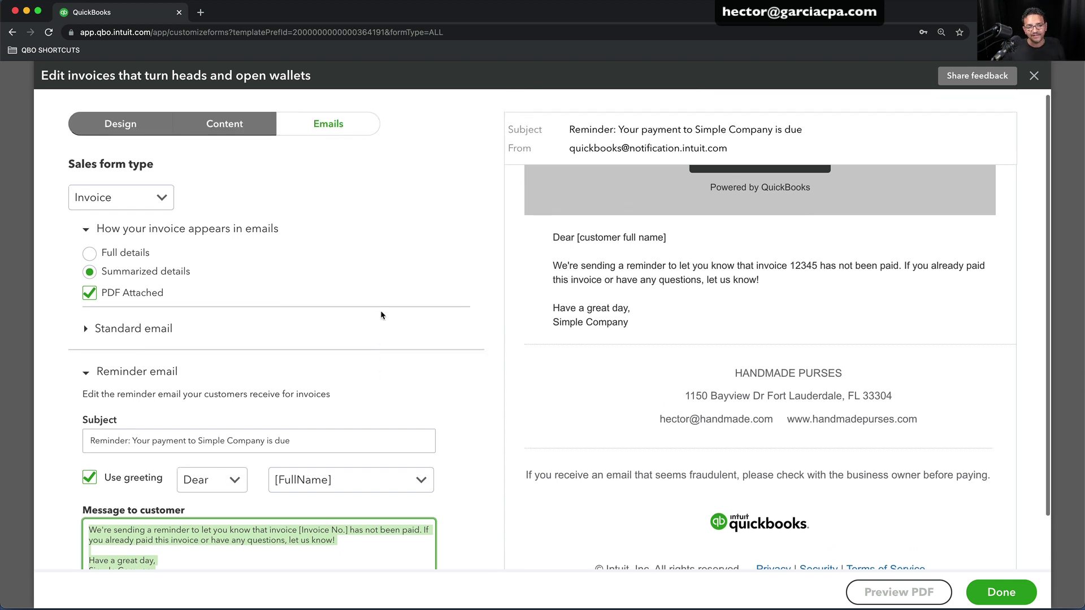
Close the Standard style editor and create a new invoice style named CAKE POP TEMPLATE
left_click(1009, 591)
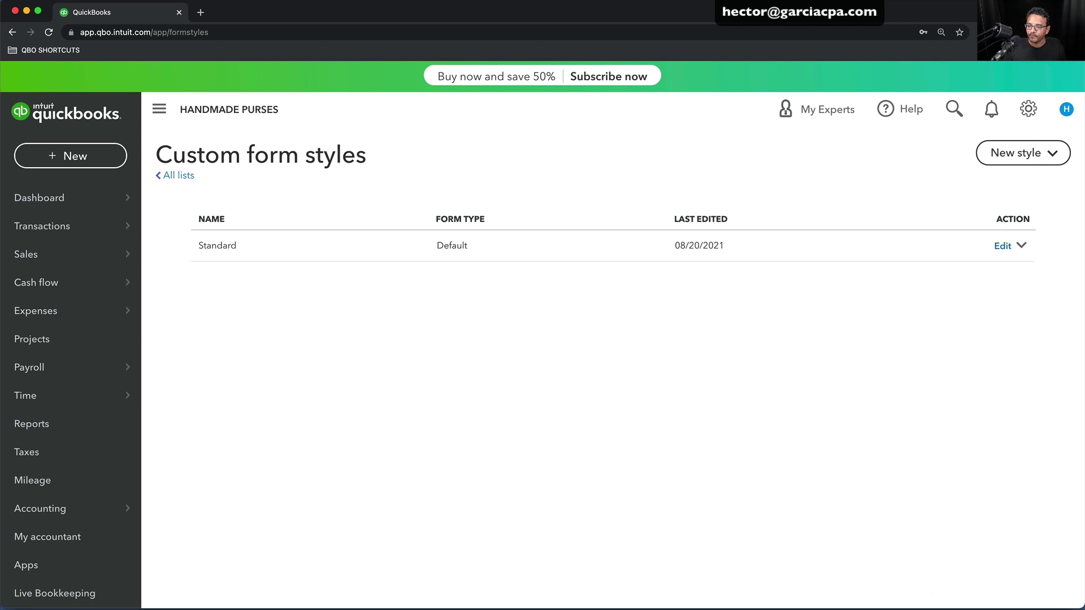
left_click(1014, 159)
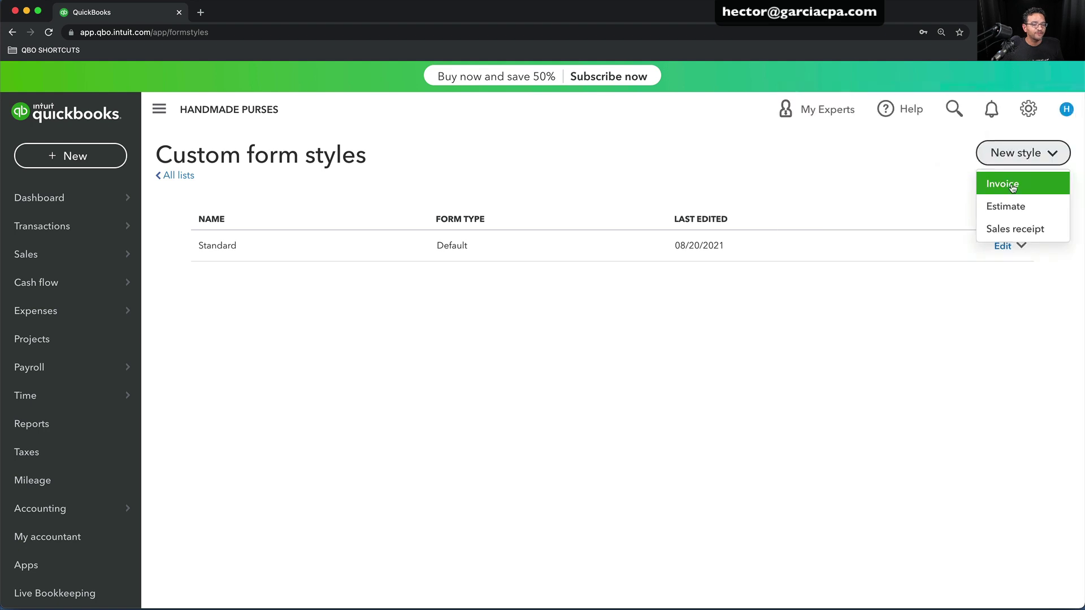
left_click(1011, 185)
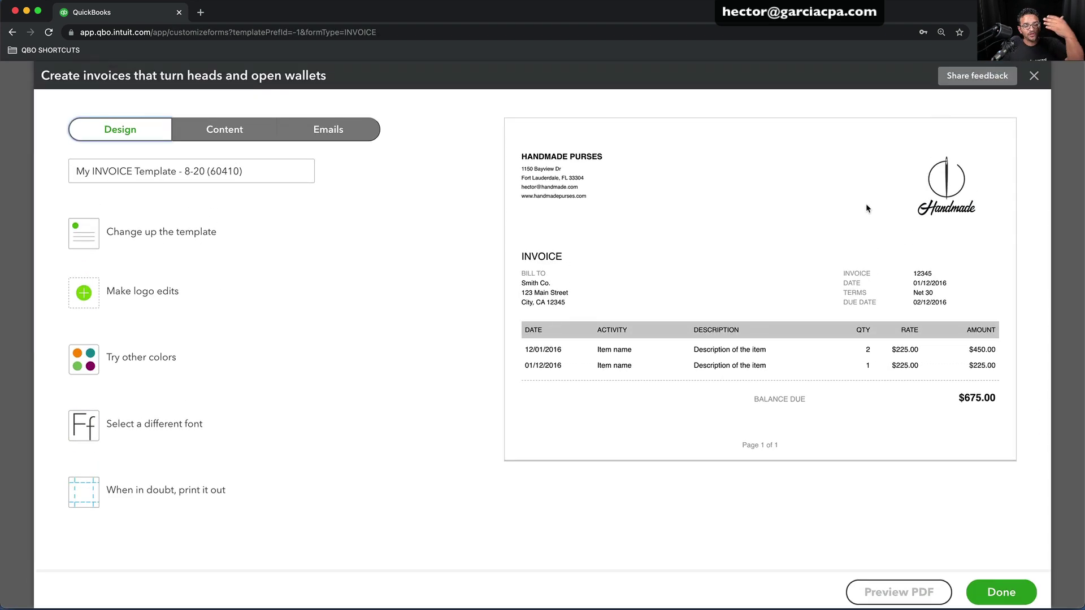
left_click_drag(271, 169, 23, 167)
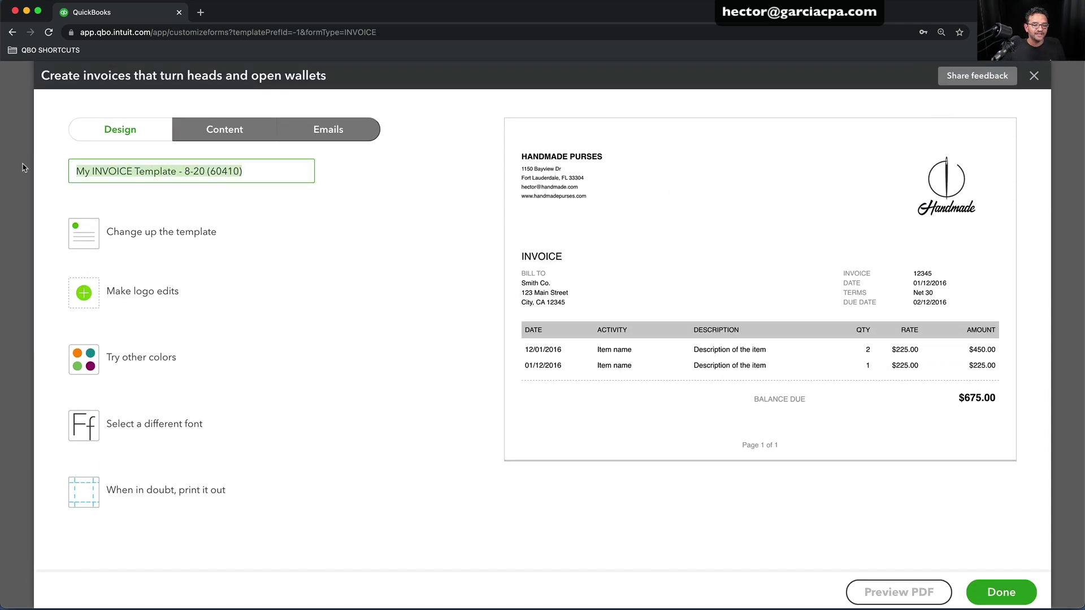
type("CAKE POP")
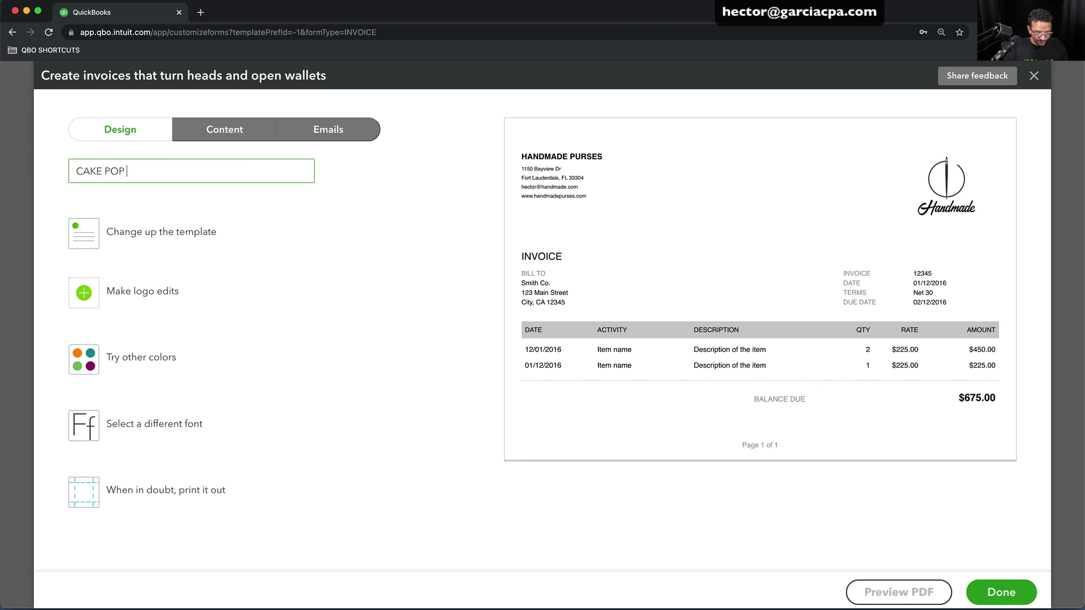
type(" TEMPLATE")
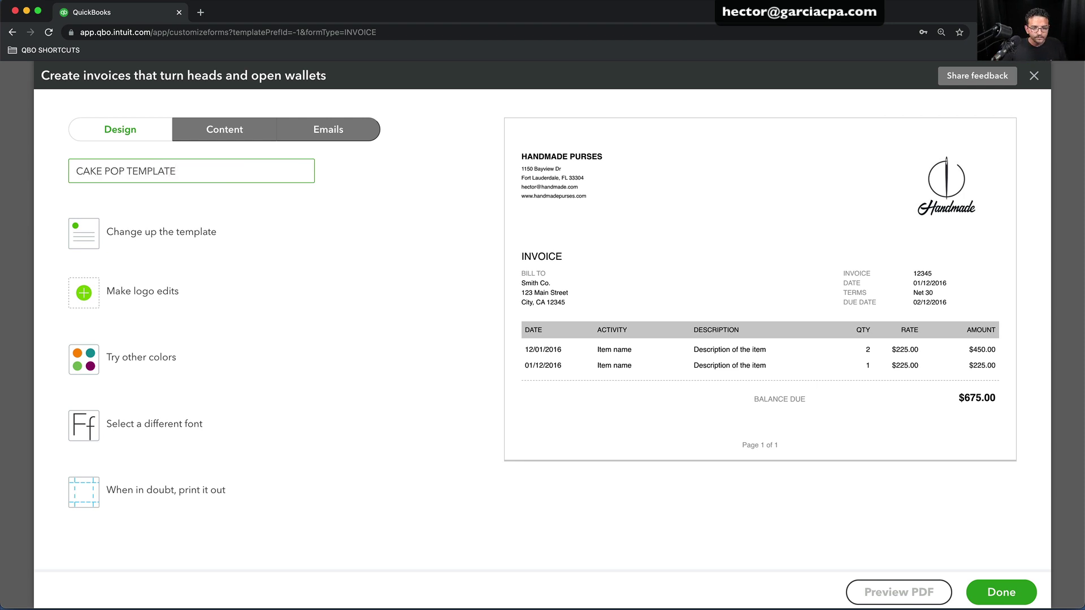
left_click(150, 247)
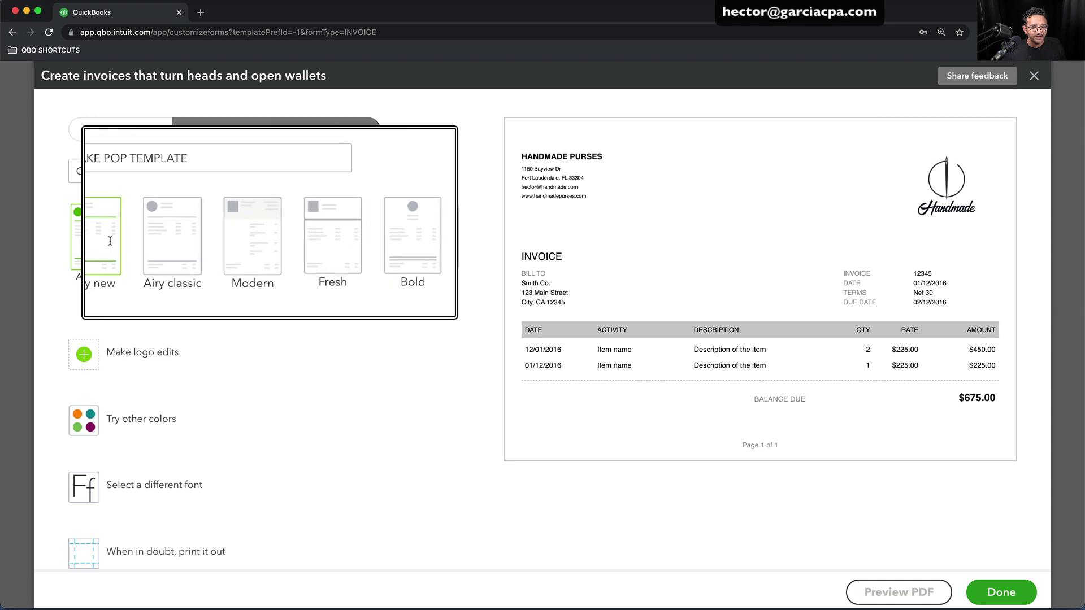
Apply the Bold design after trying Friendly and Fresh, and place the logo on the left
left_click(359, 228)
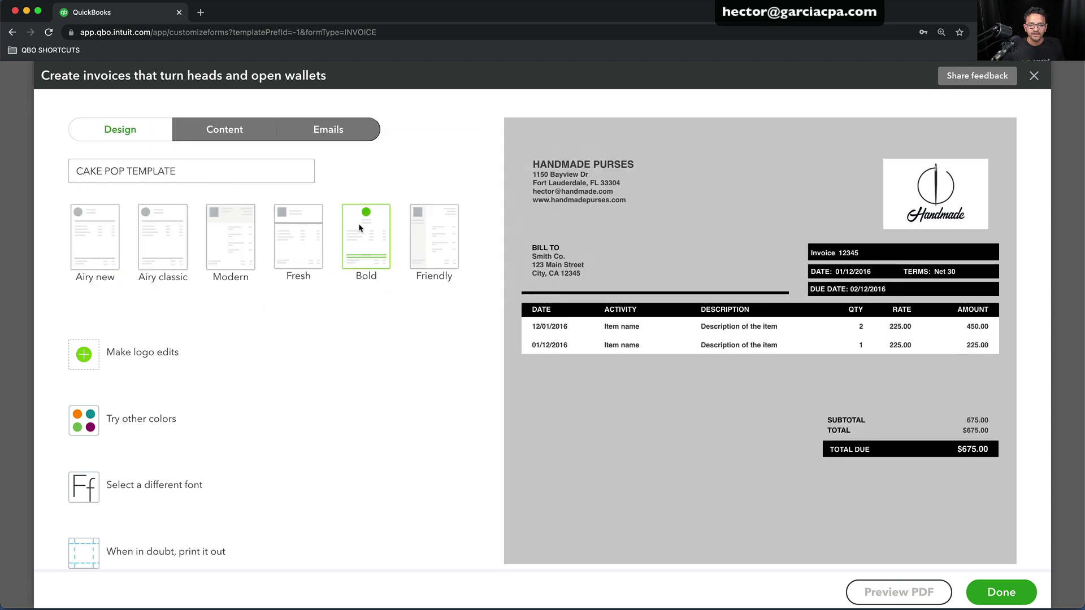
left_click(446, 222)
left_click(299, 233)
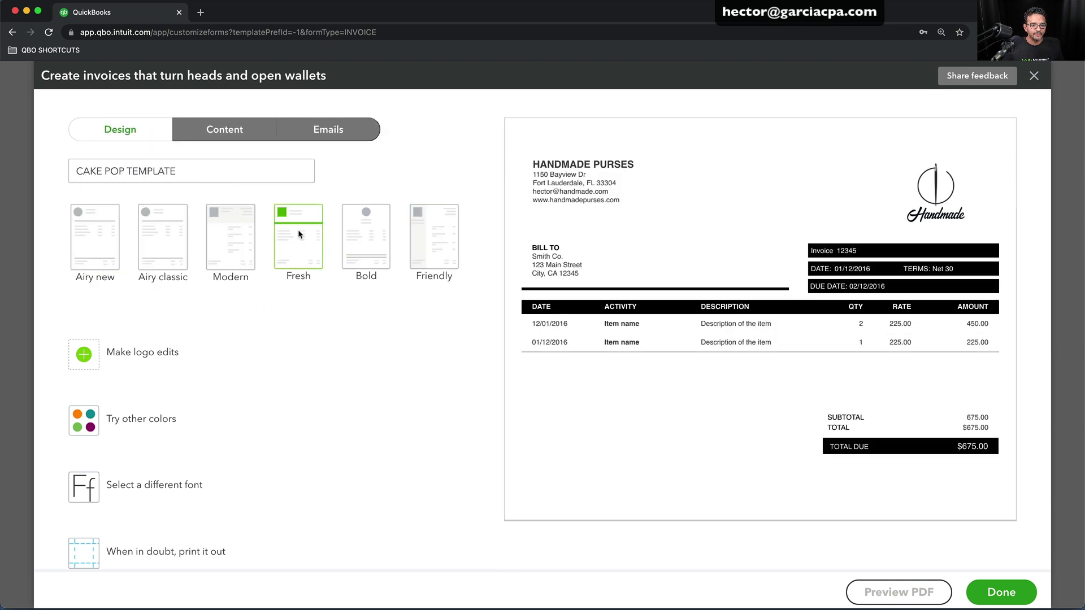
left_click(364, 237)
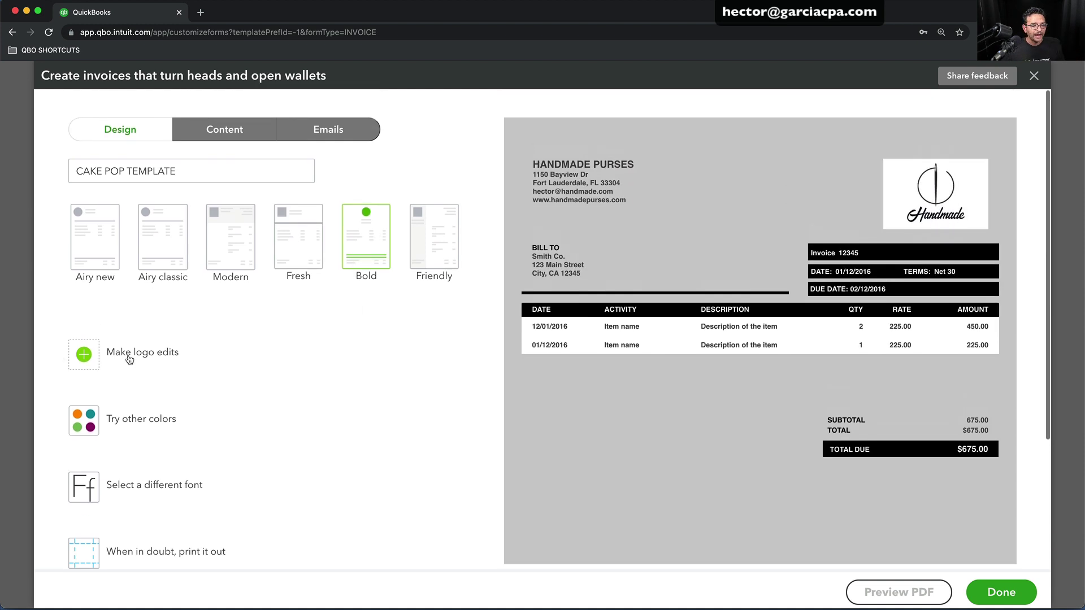
left_click(130, 360)
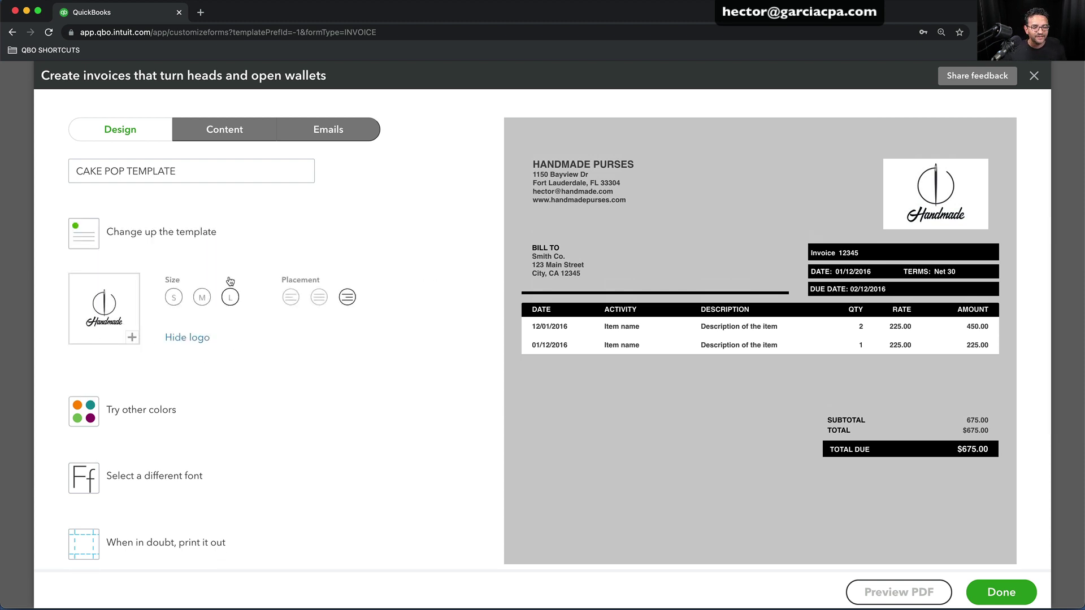
left_click(291, 300)
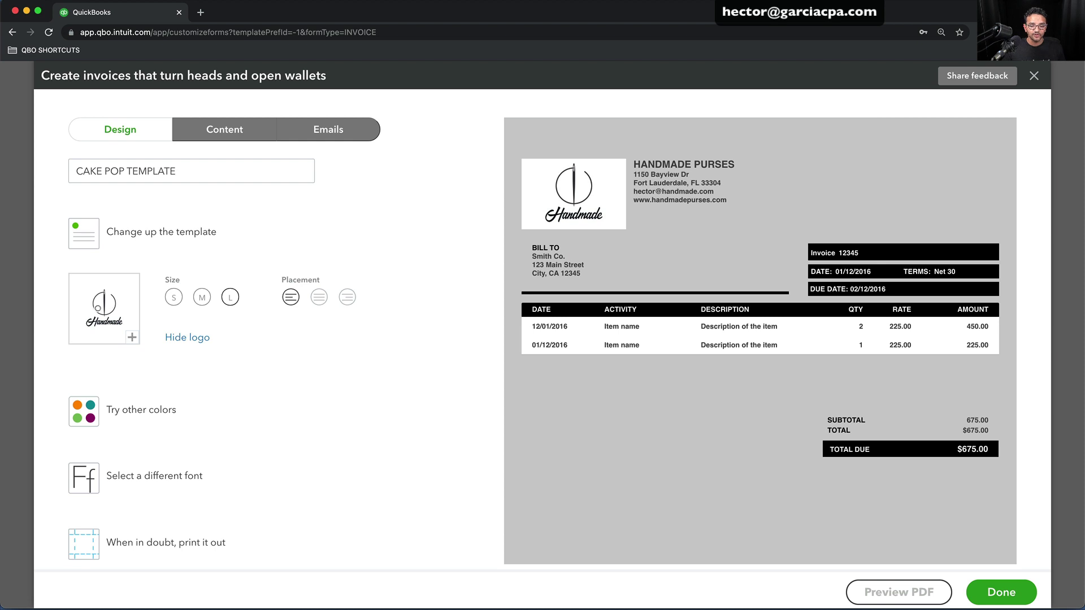
Swap the style's logo for the Cake Pops Boston logo
left_click(129, 337)
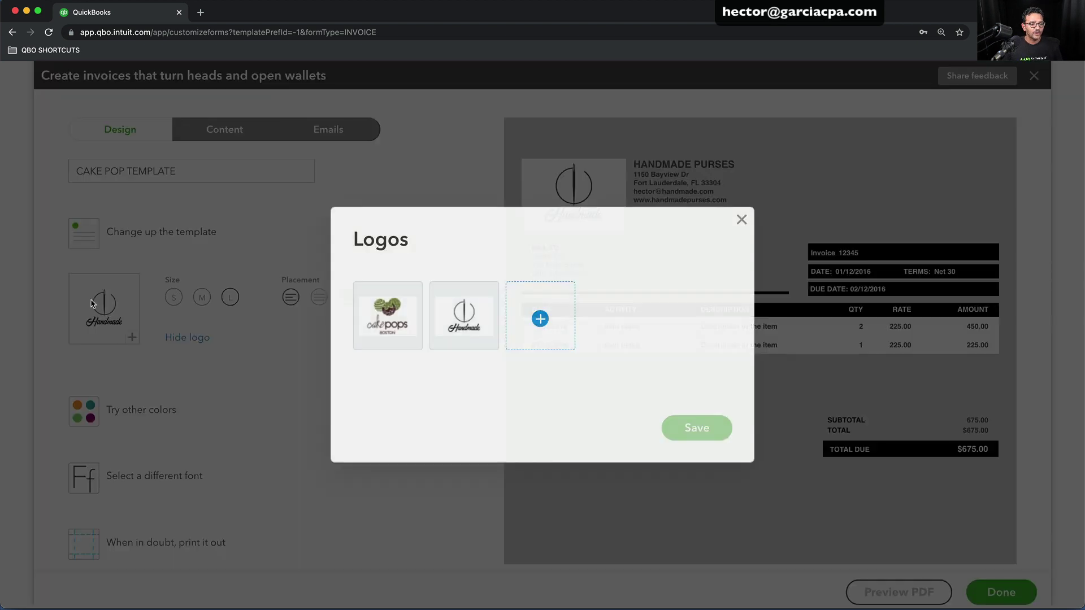
left_click(380, 317)
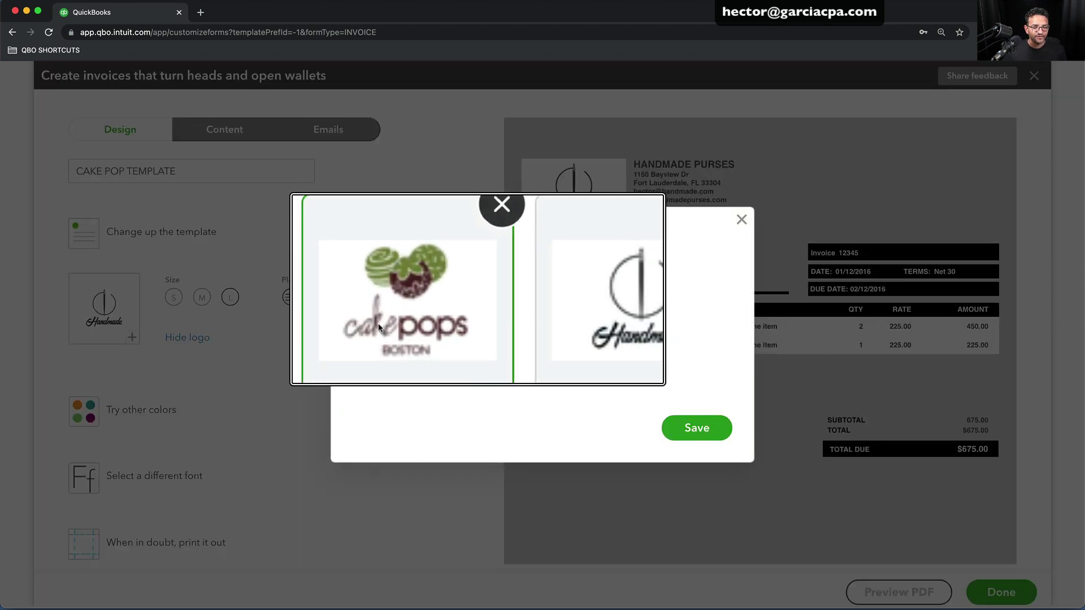
left_click(686, 432)
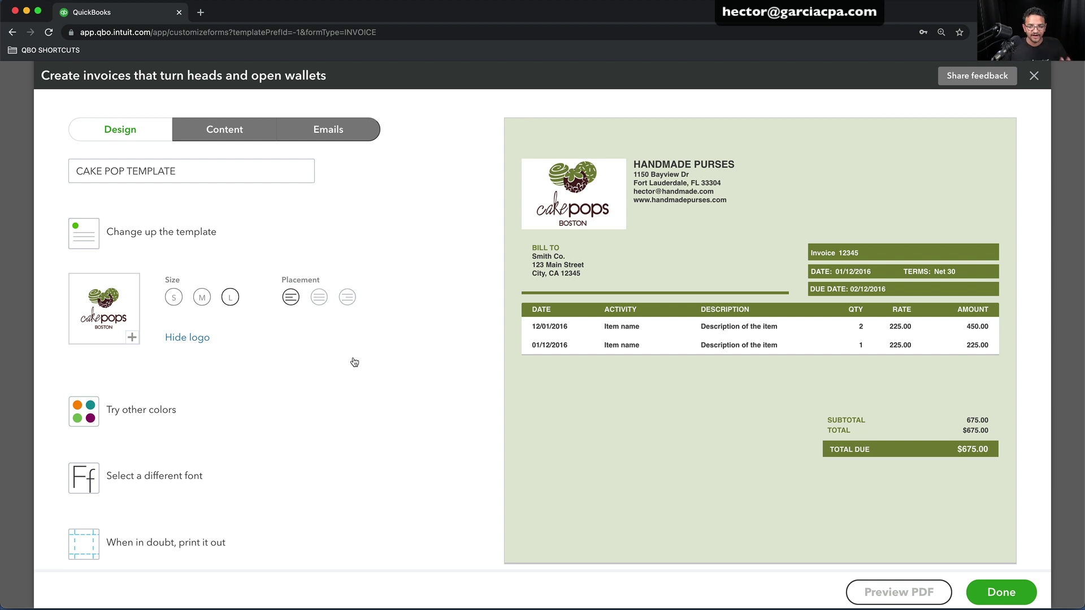
On the Content tab, hide Business name, Email and Website from the cake pop style's header
left_click(224, 129)
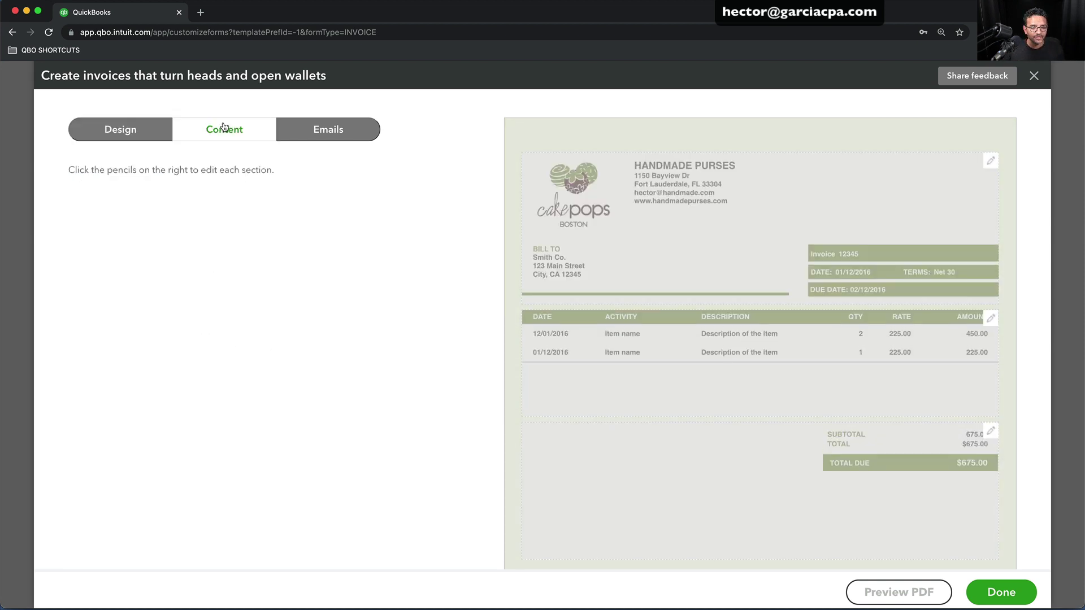
left_click(814, 169)
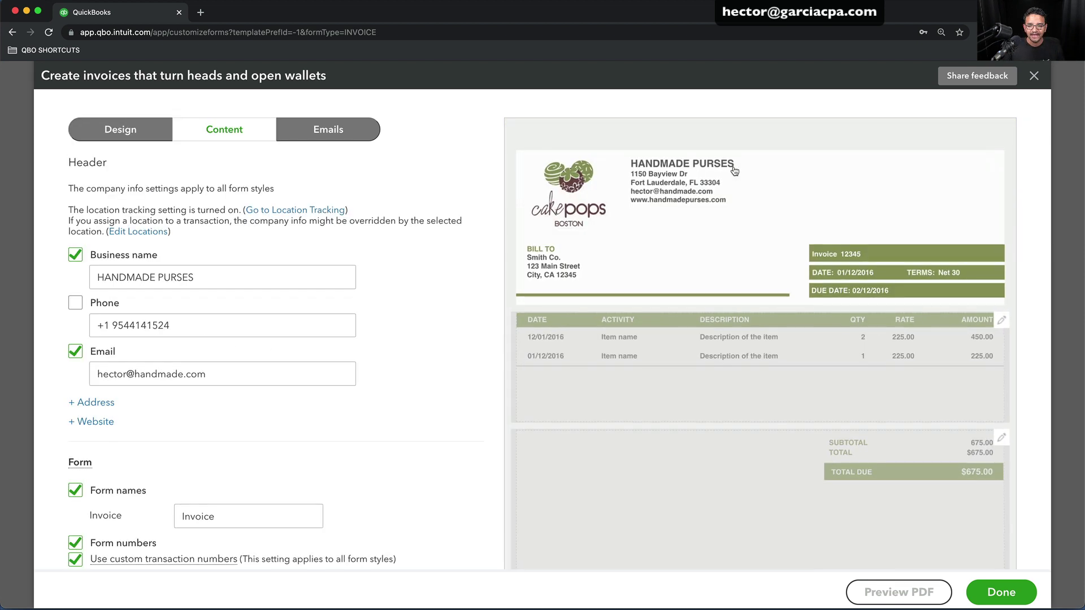
left_click(75, 255)
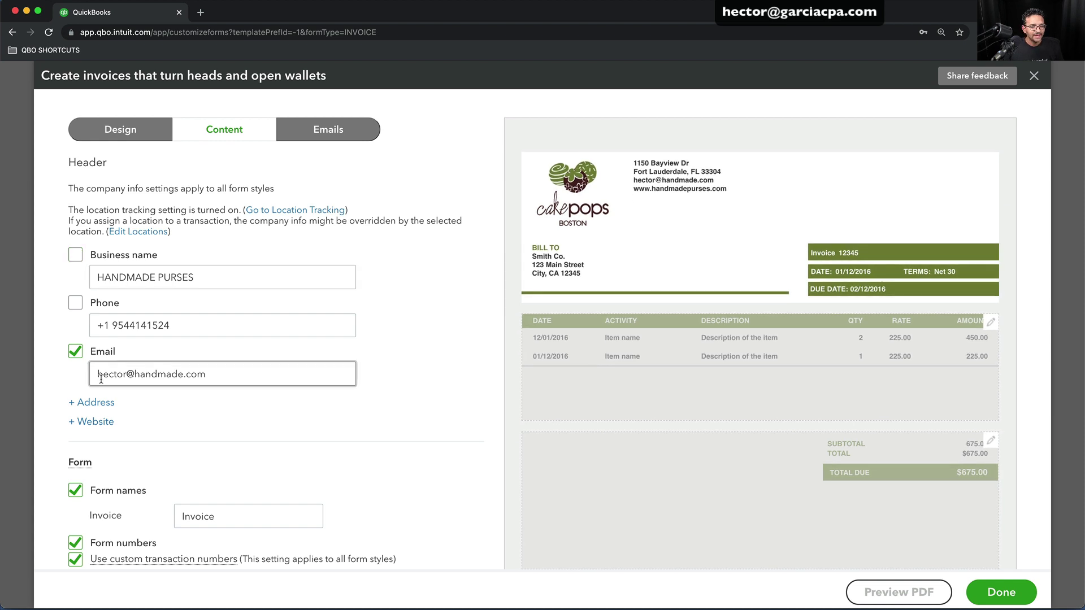
left_click(75, 351)
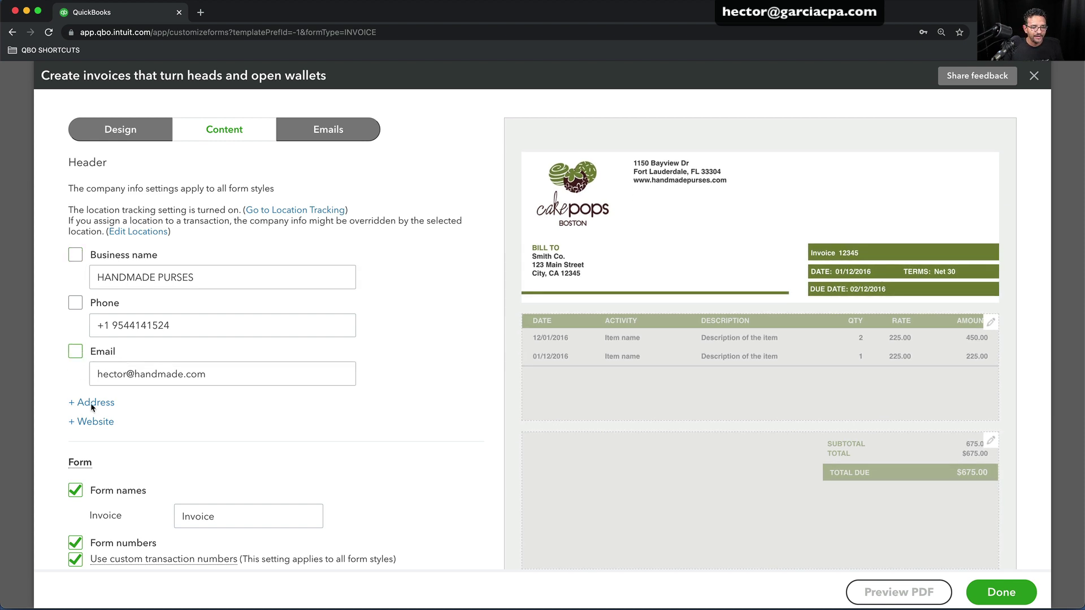
left_click(85, 422)
left_click(79, 420)
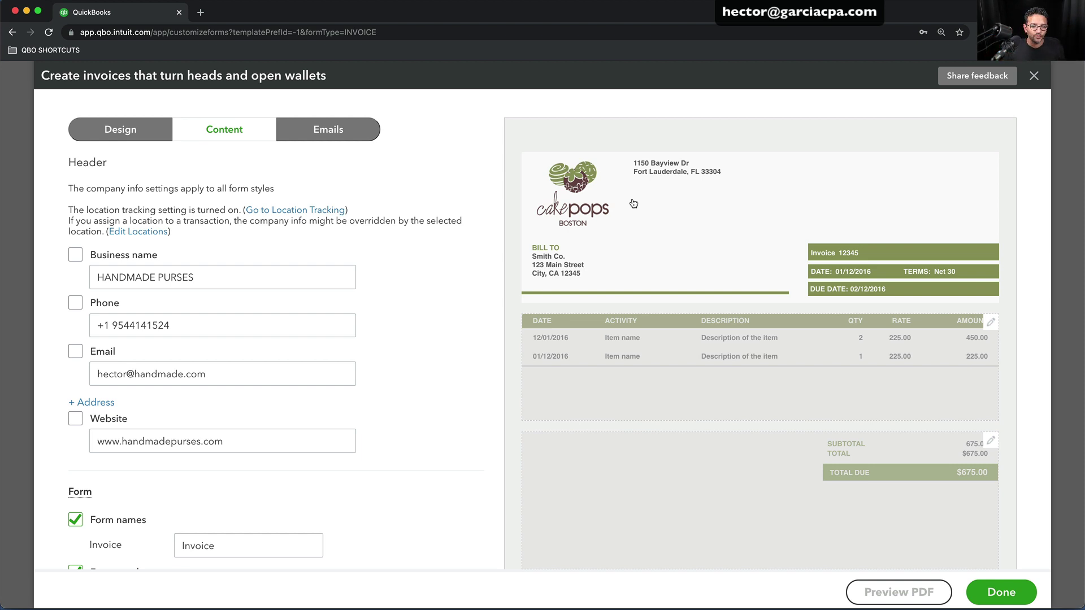
Save the CAKE POP TEMPLATE invoice style
scroll(462, 262, "down", 1)
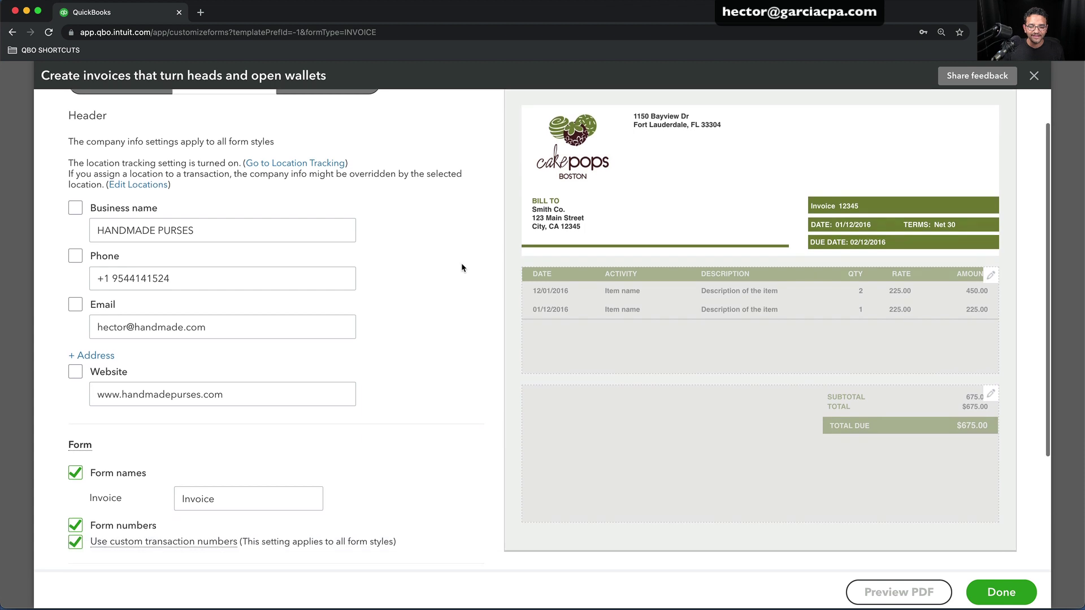
scroll(461, 263, "up", 1)
scroll(438, 293, "down", 5)
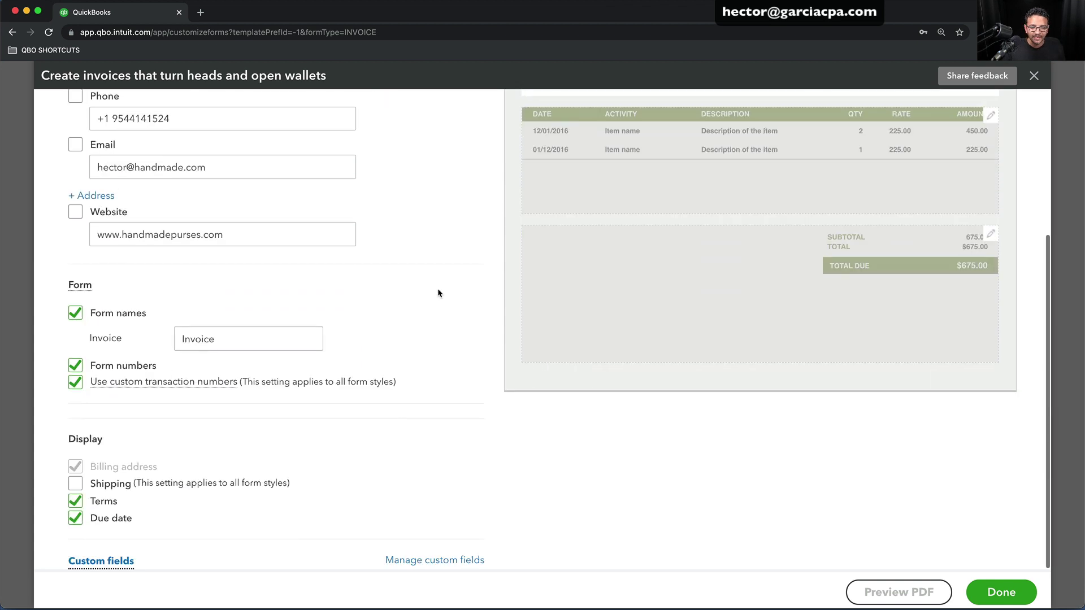
scroll(435, 296, "up", 5)
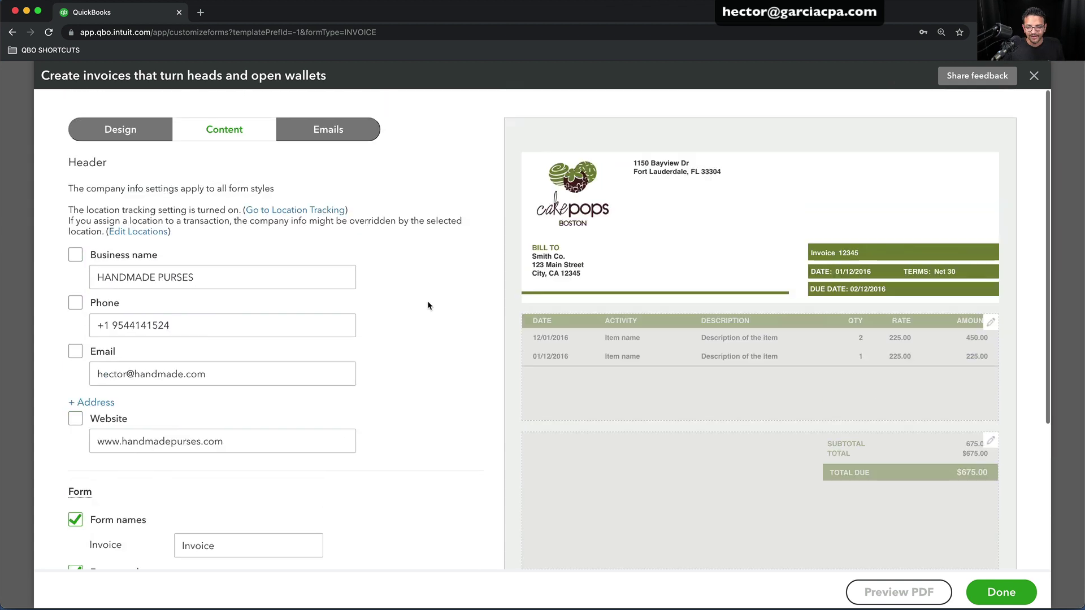
left_click(1001, 592)
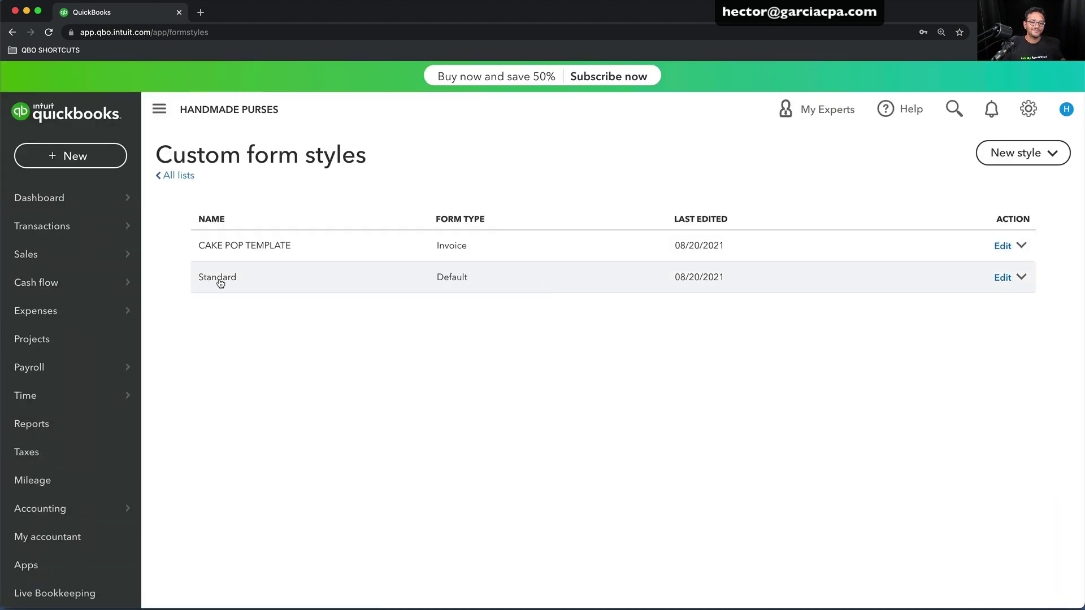
Create a blank new invoice, #1005, from the + New menu
left_click(57, 164)
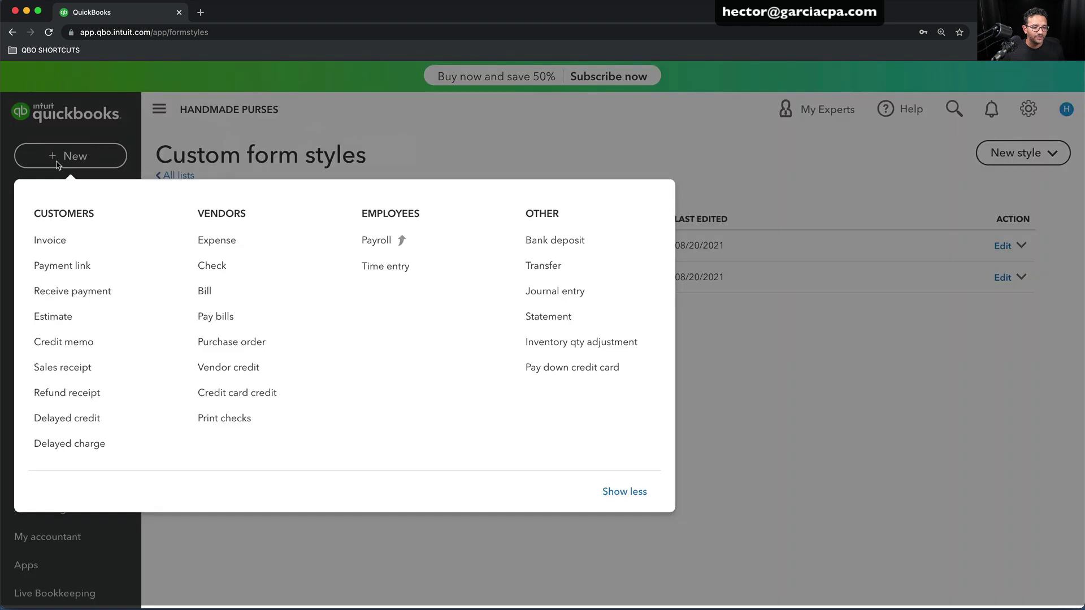
left_click(55, 243)
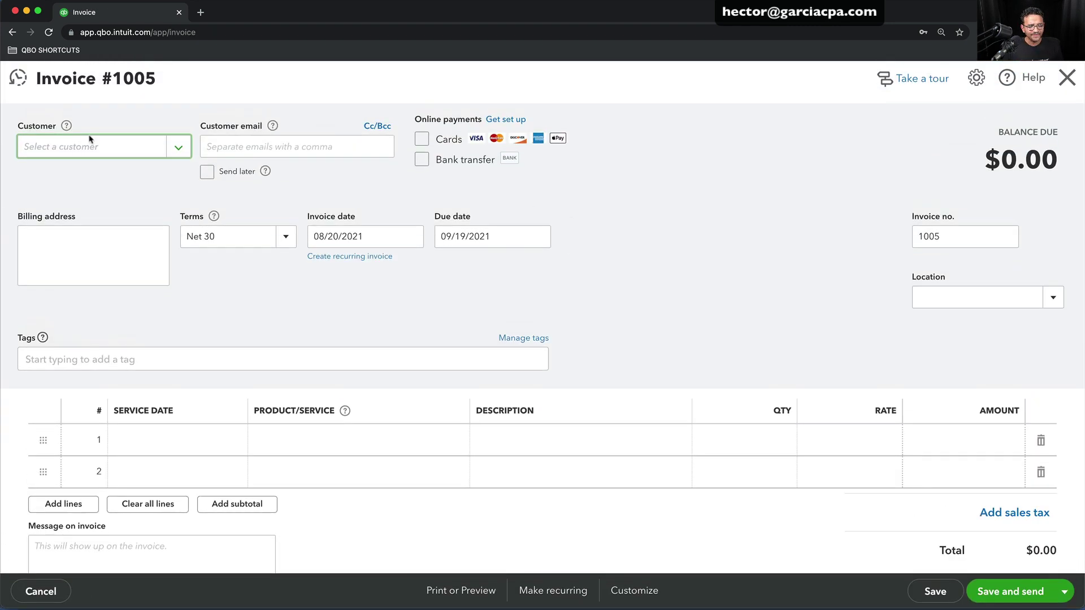
Open invoice 1004 from Recent Invoices and check its Handmade Purses print preview
left_click(7, 86)
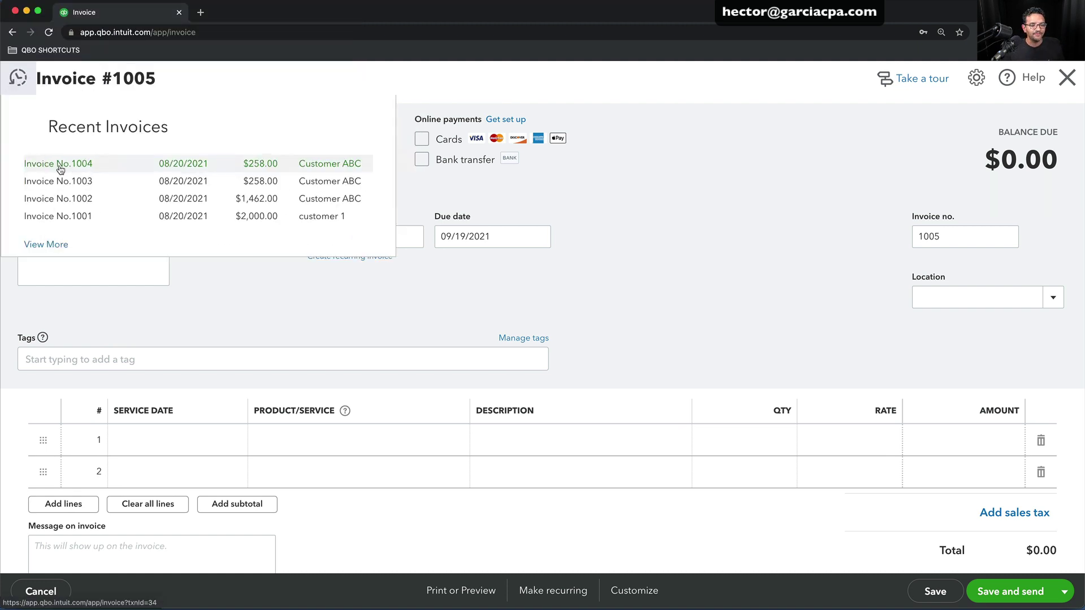
left_click(59, 163)
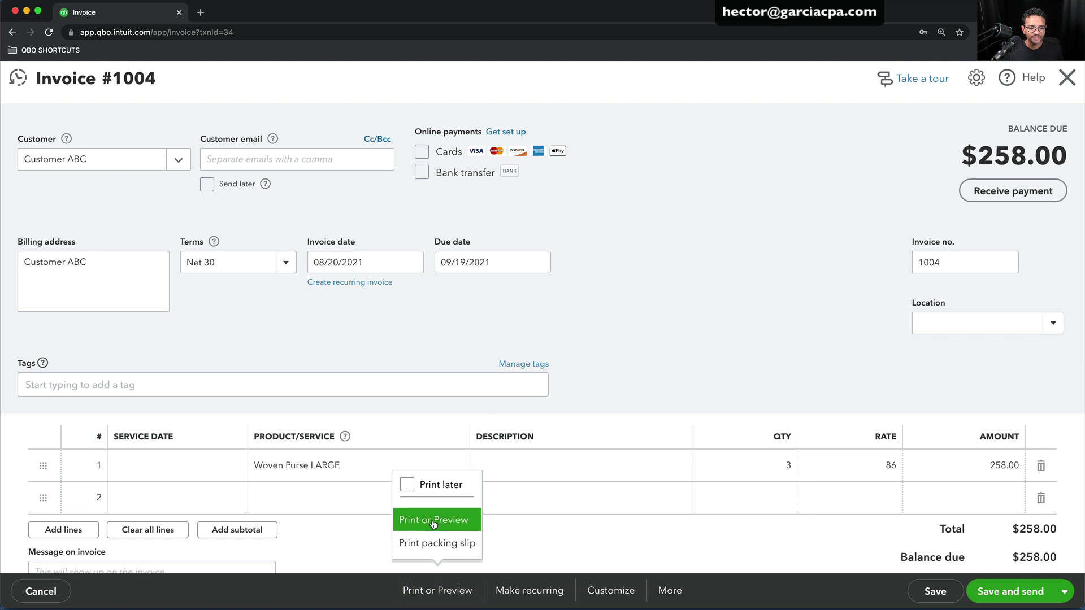
left_click(432, 520)
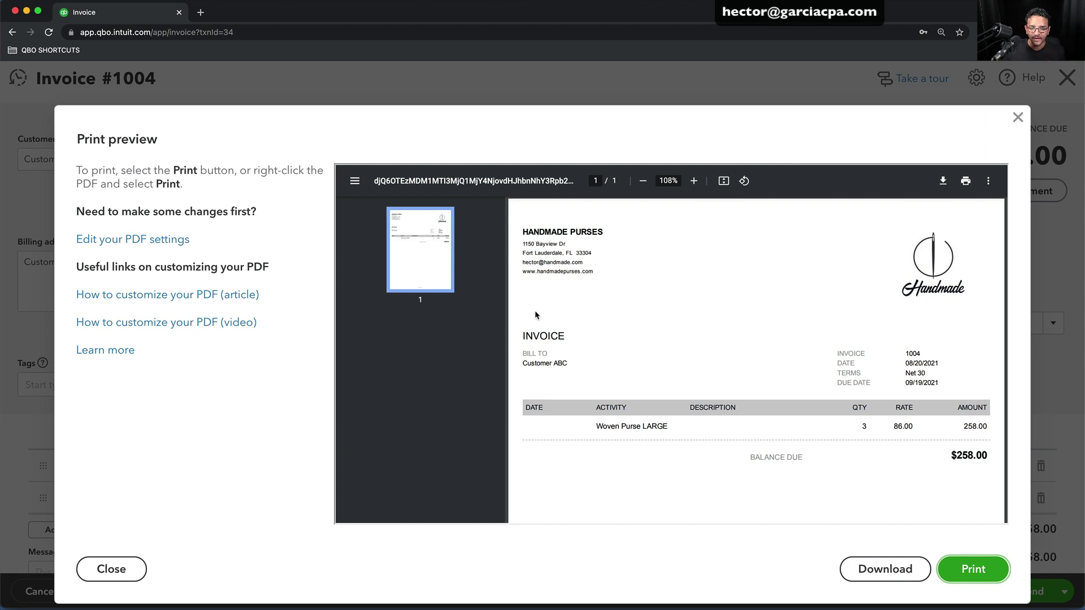
left_click(1017, 118)
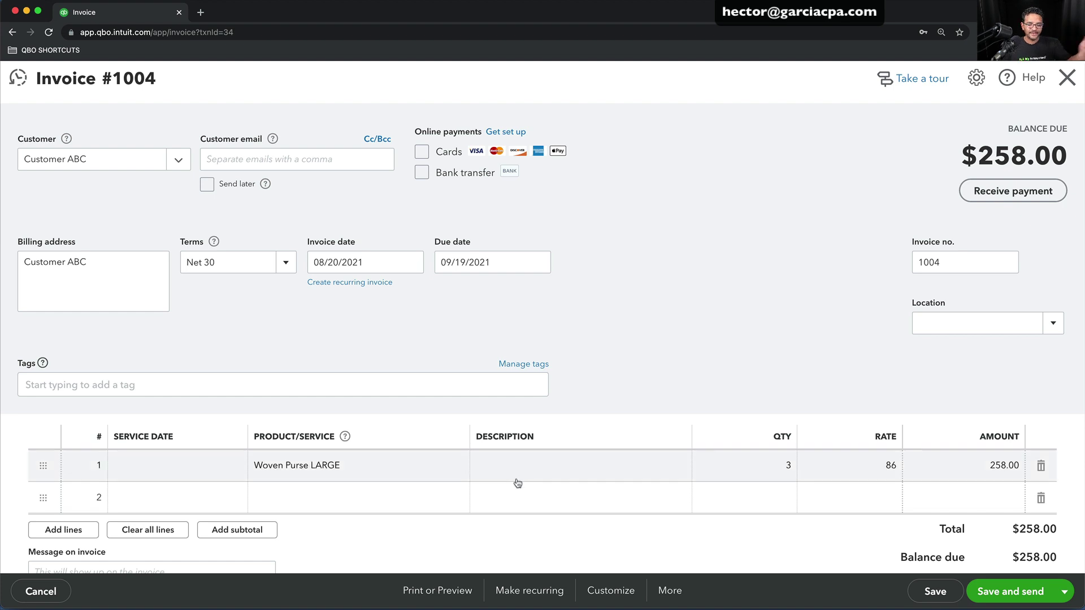
Apply the CAKE POP TEMPLATE style to invoice 1004 and preview its cake pops Boston printout
left_click(611, 591)
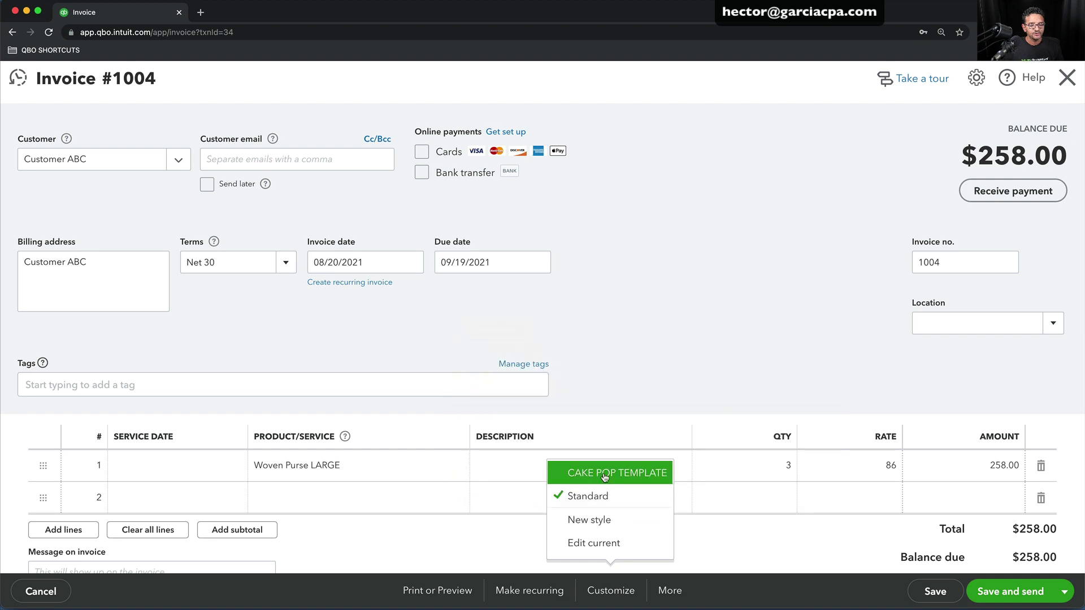
left_click(606, 478)
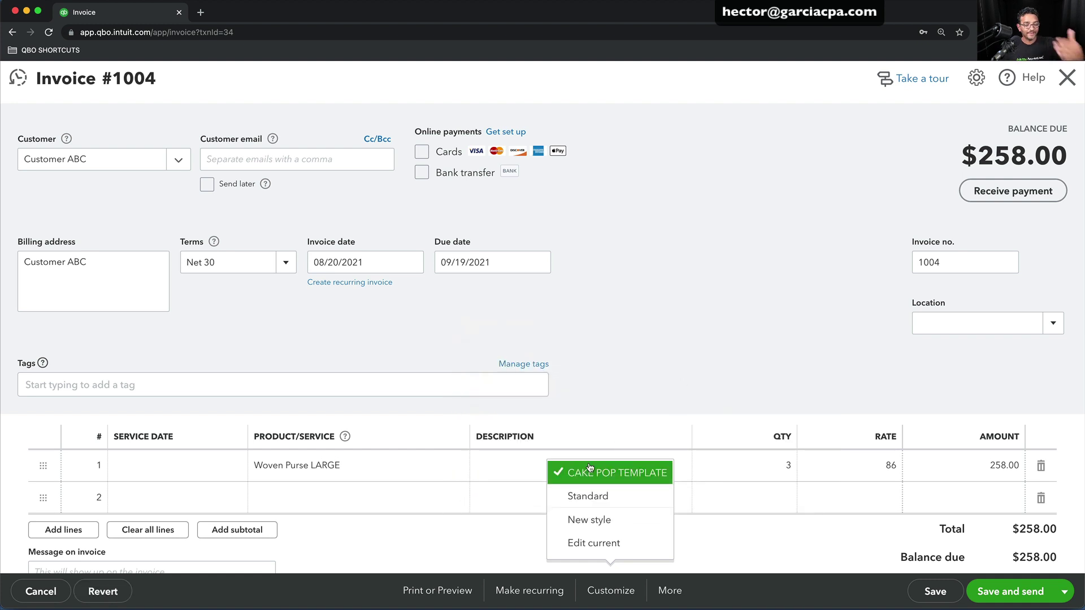
left_click(434, 593)
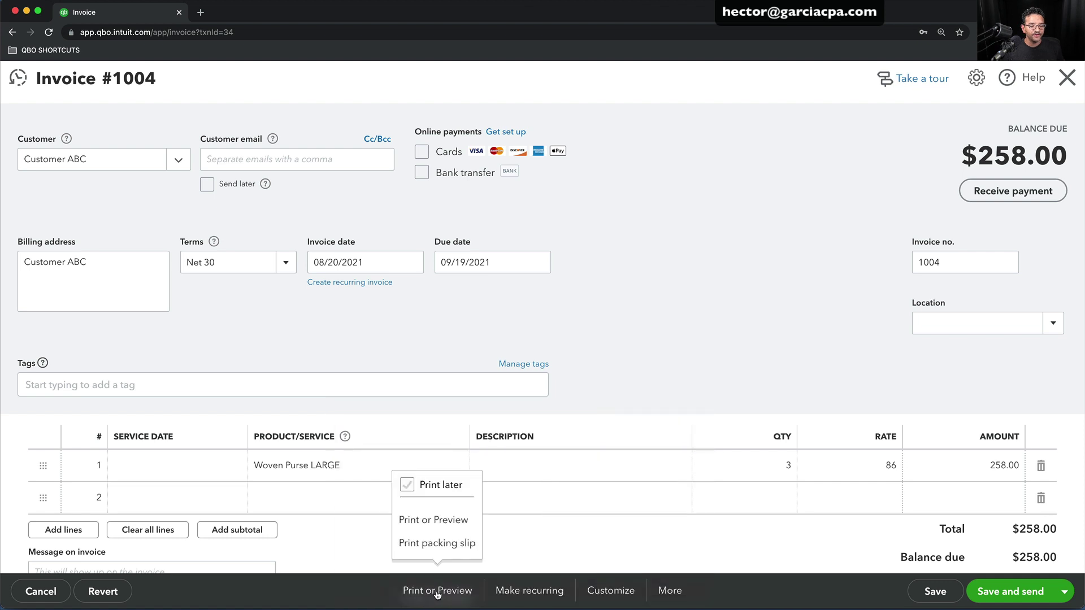
left_click(434, 521)
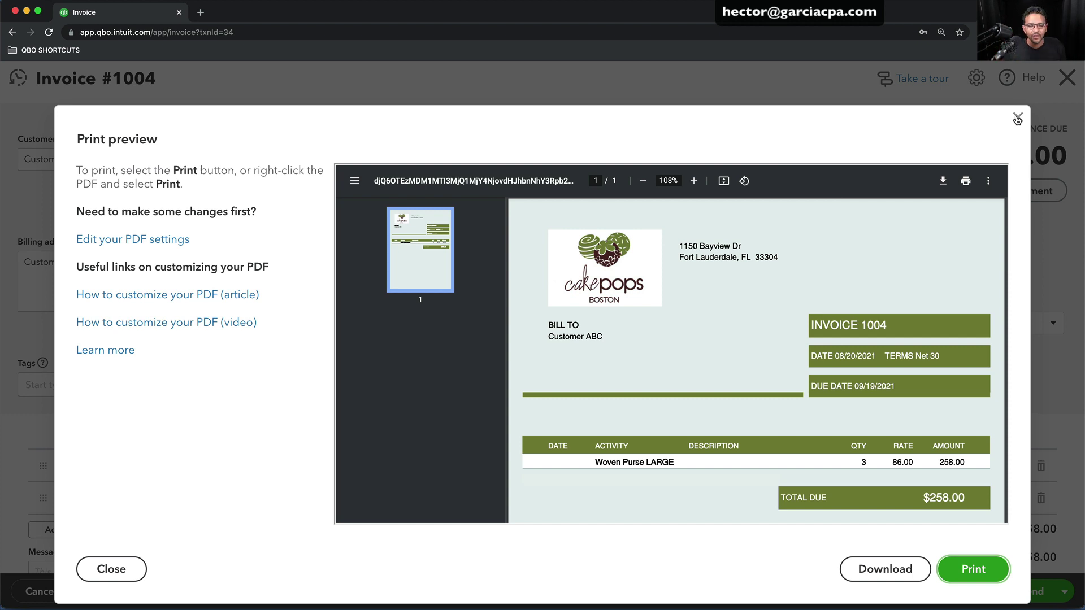
left_click(1017, 118)
In Account and Settings, review Billing & Subscription and the QuickBooks Plus upgrade options
left_click(1067, 77)
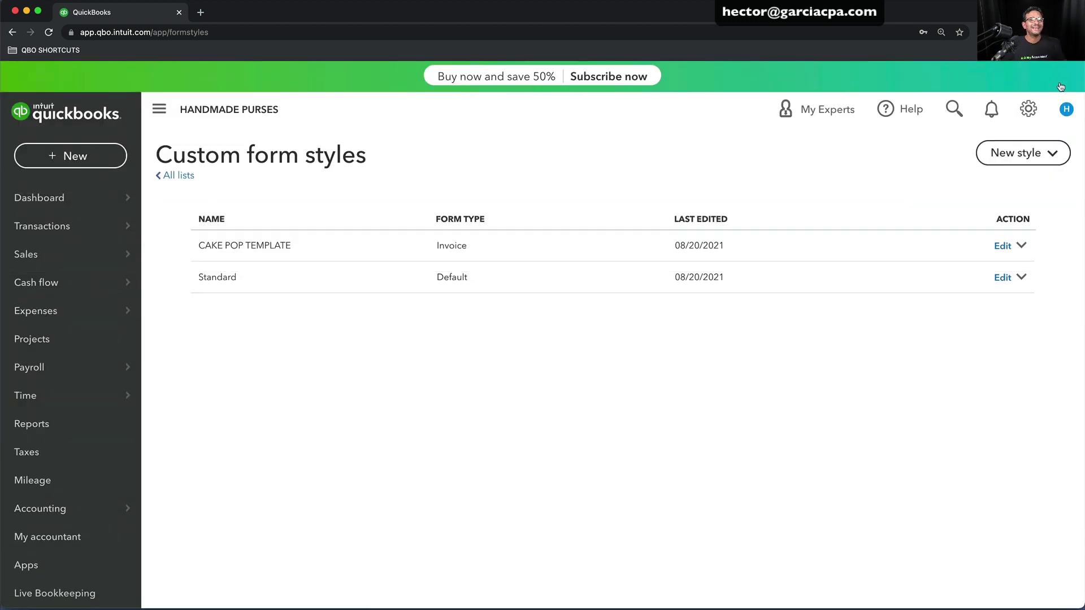
left_click(1028, 108)
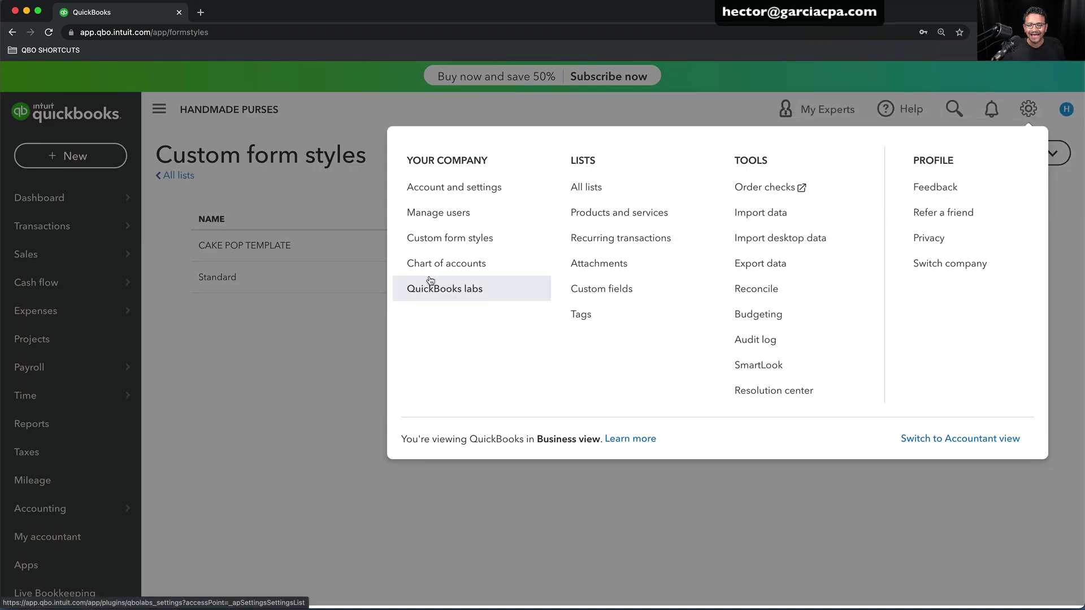
left_click(435, 187)
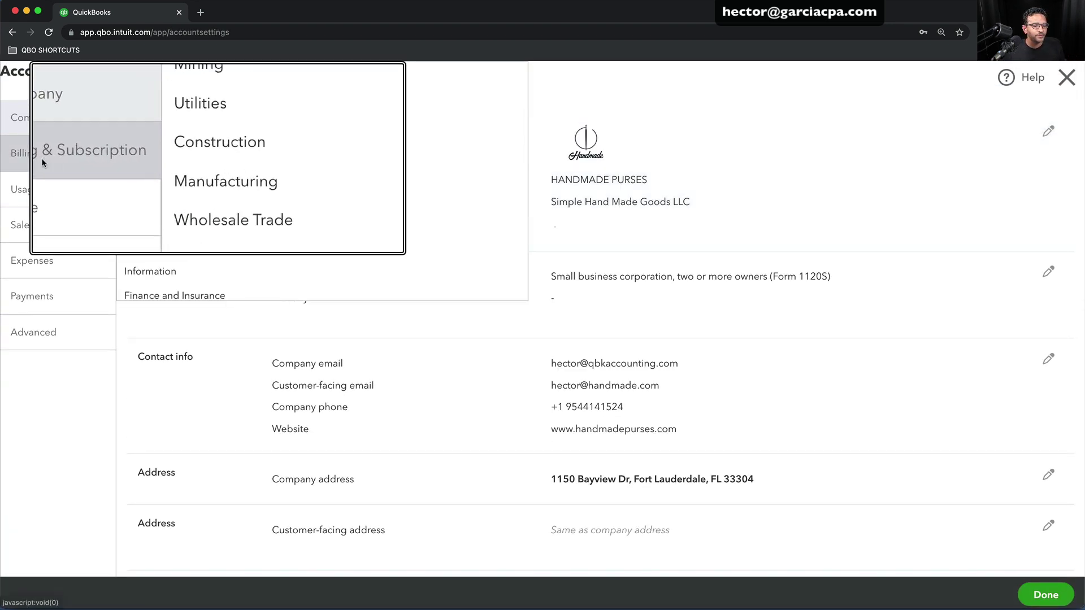
left_click(42, 160)
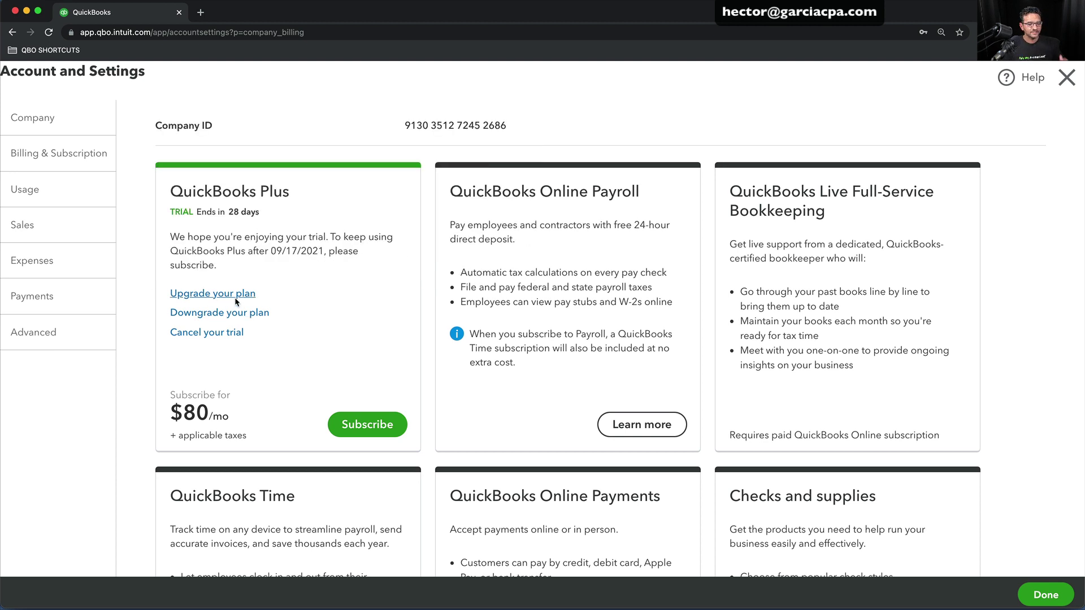
left_click(213, 294)
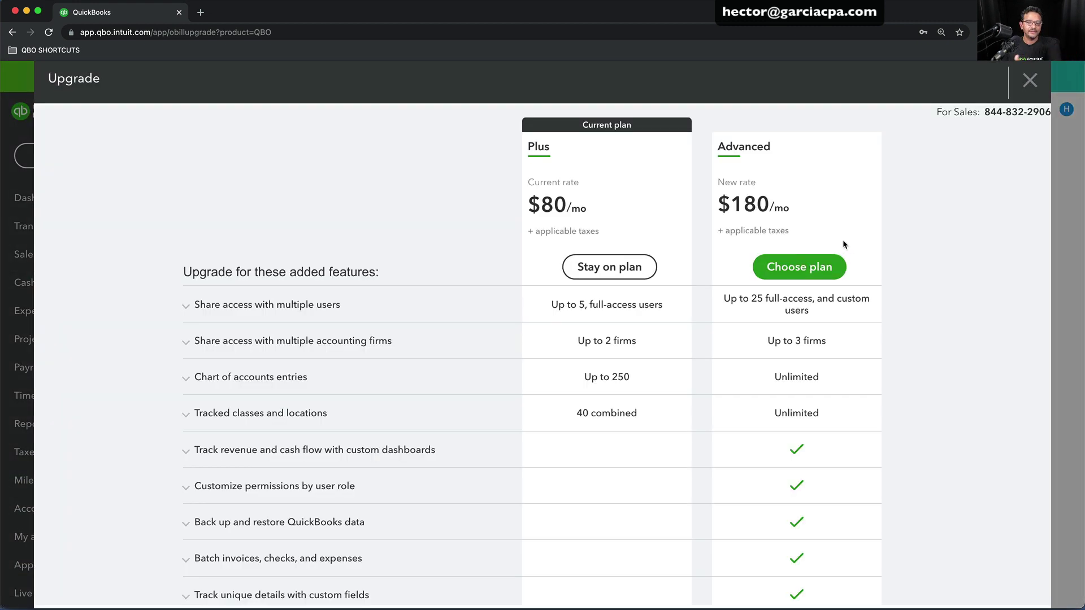
left_click(1039, 82)
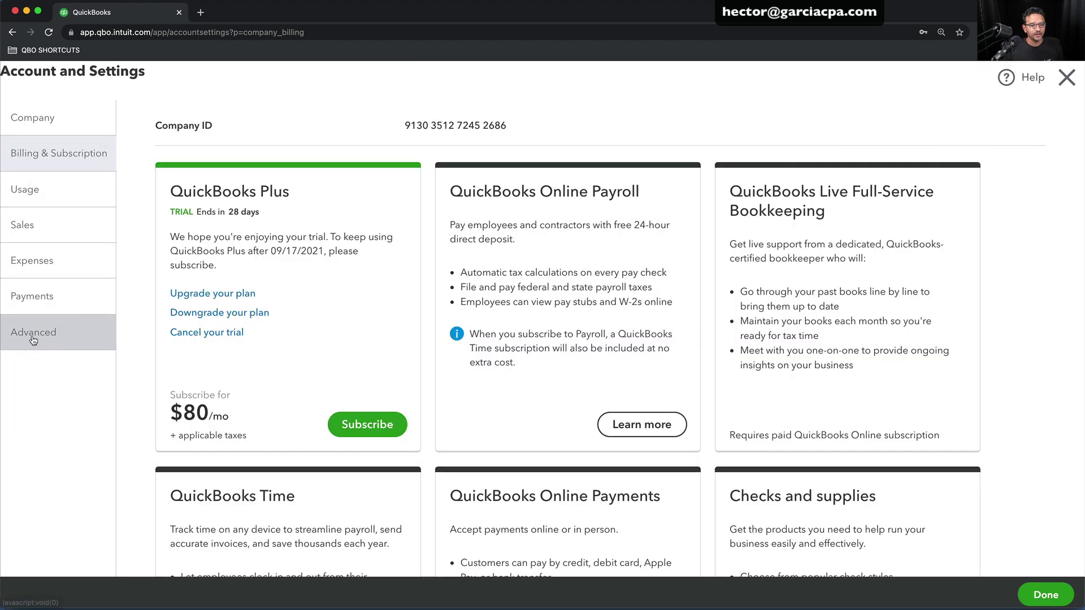
In Advanced settings, edit Categories and keep Track locations switched on
left_click(33, 337)
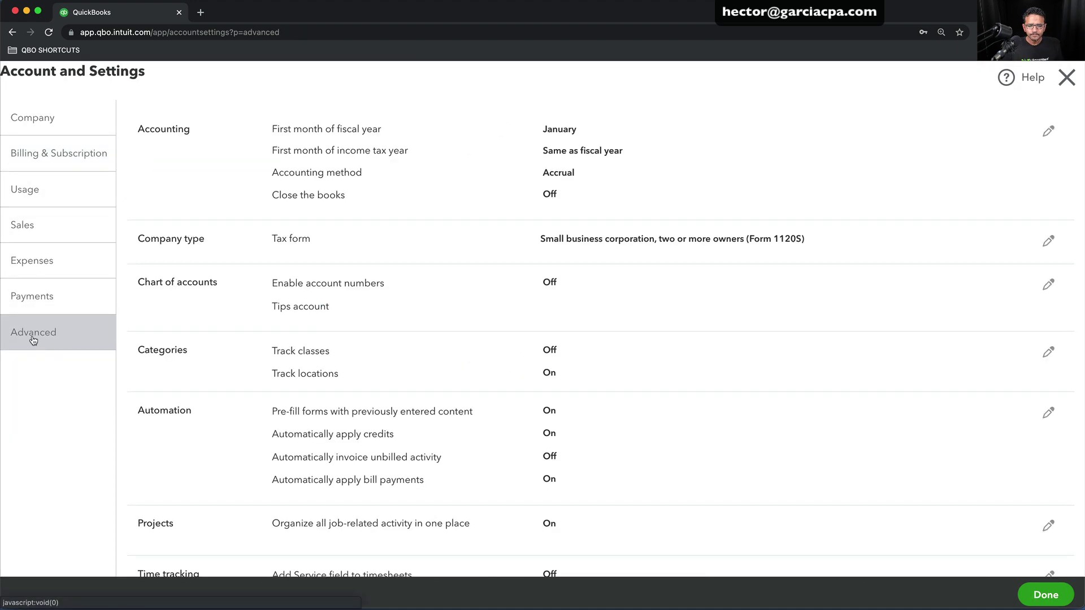
left_click(283, 363)
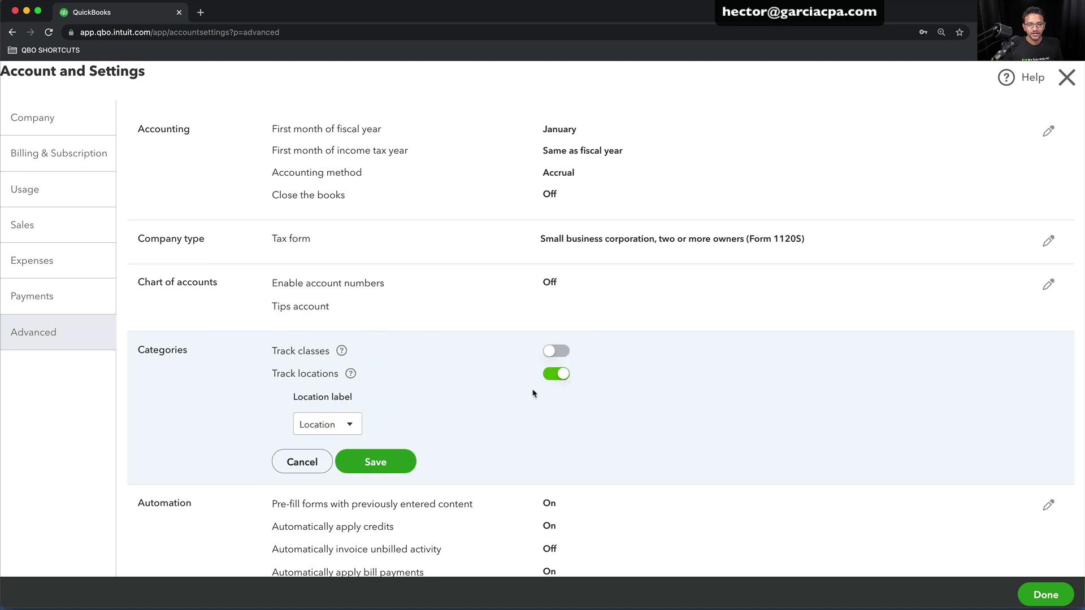
left_click(556, 376)
left_click(556, 378)
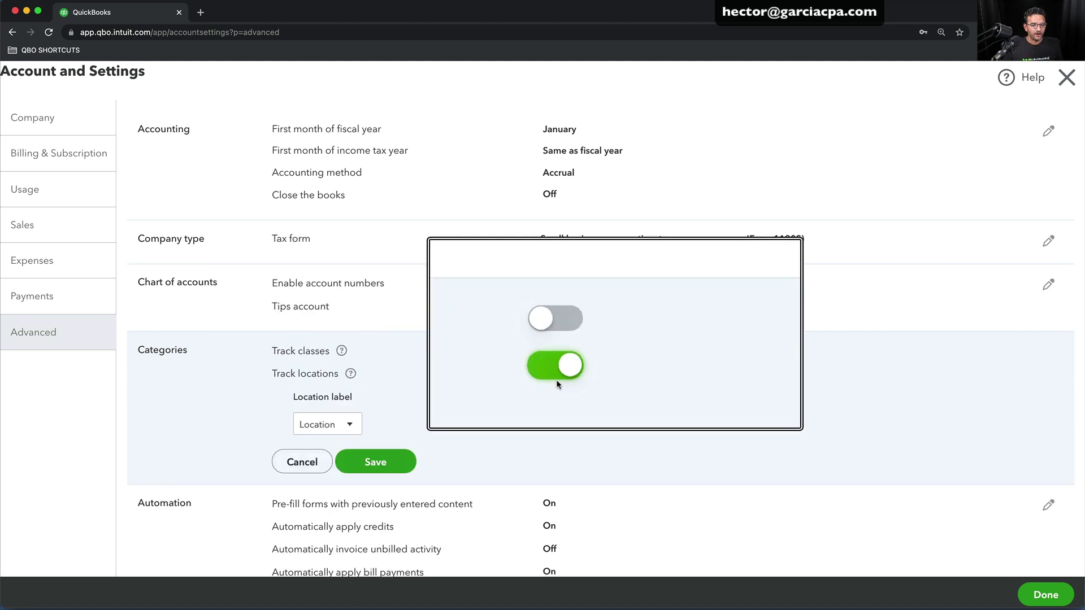
Set the location label to Business, save Categories, and return to the dashboard
left_click(340, 421)
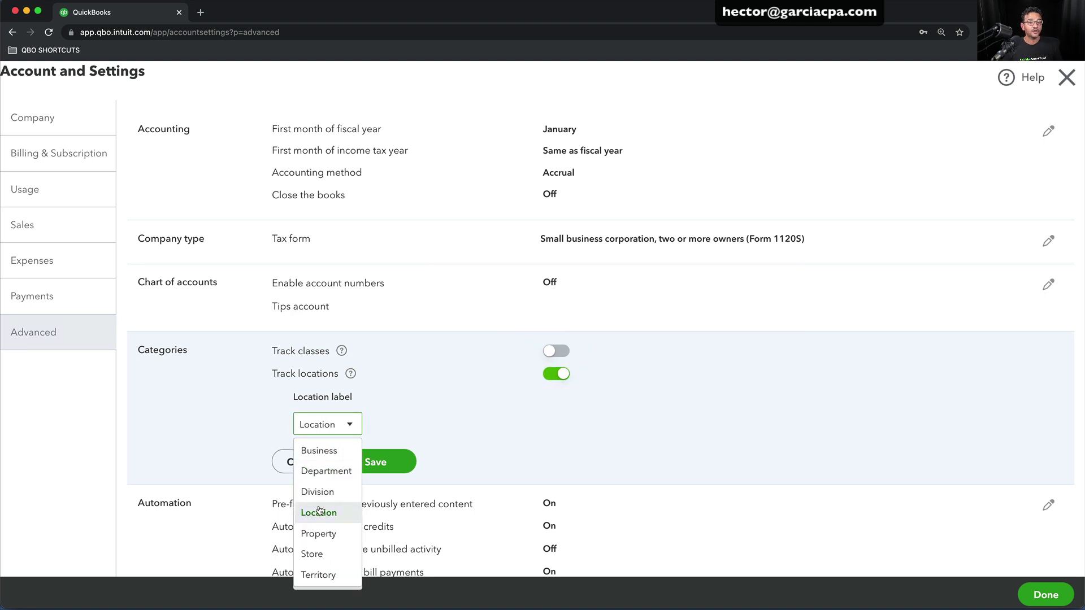
left_click(326, 574)
left_click(333, 432)
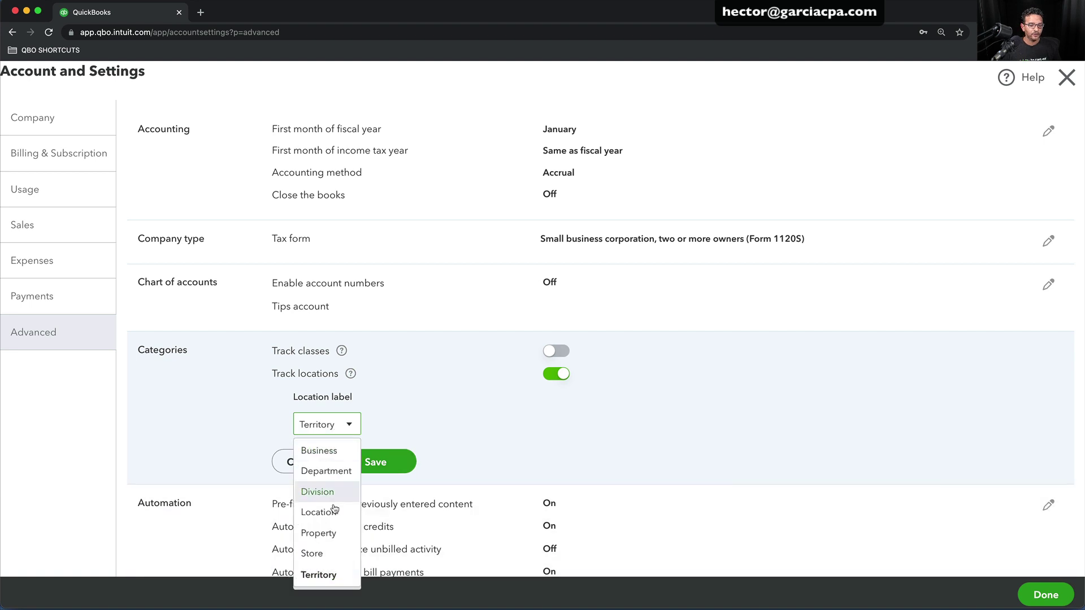
left_click(331, 448)
left_click(335, 431)
left_click(342, 463)
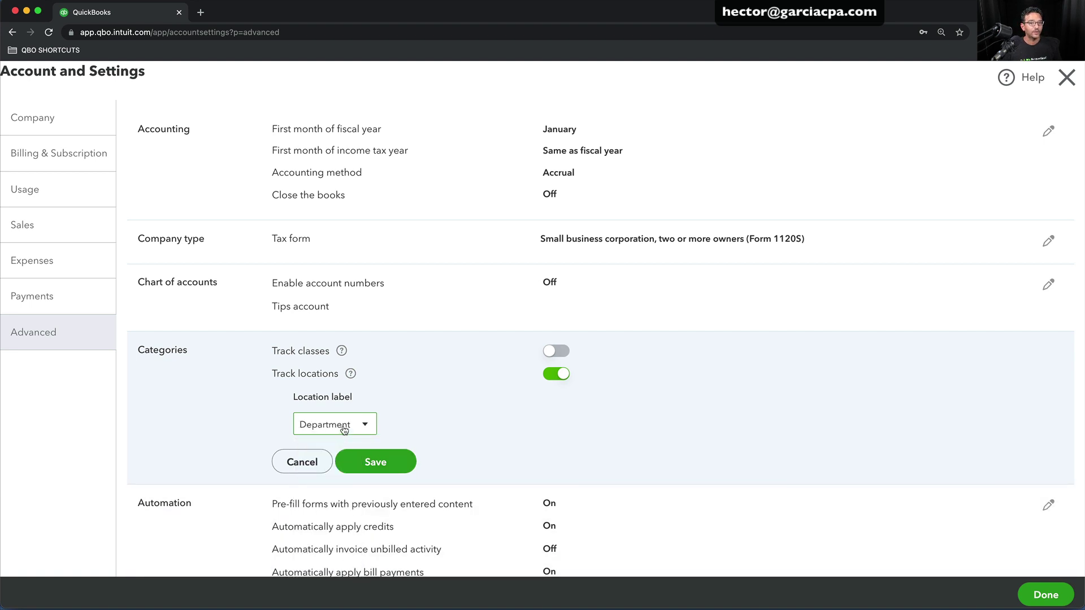
left_click(344, 425)
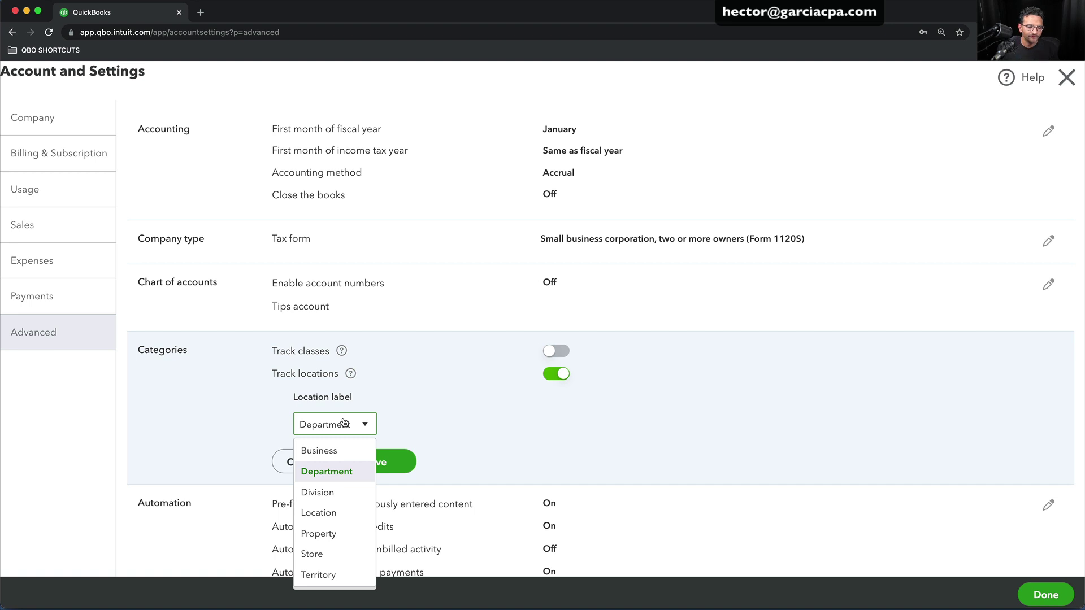
left_click(317, 451)
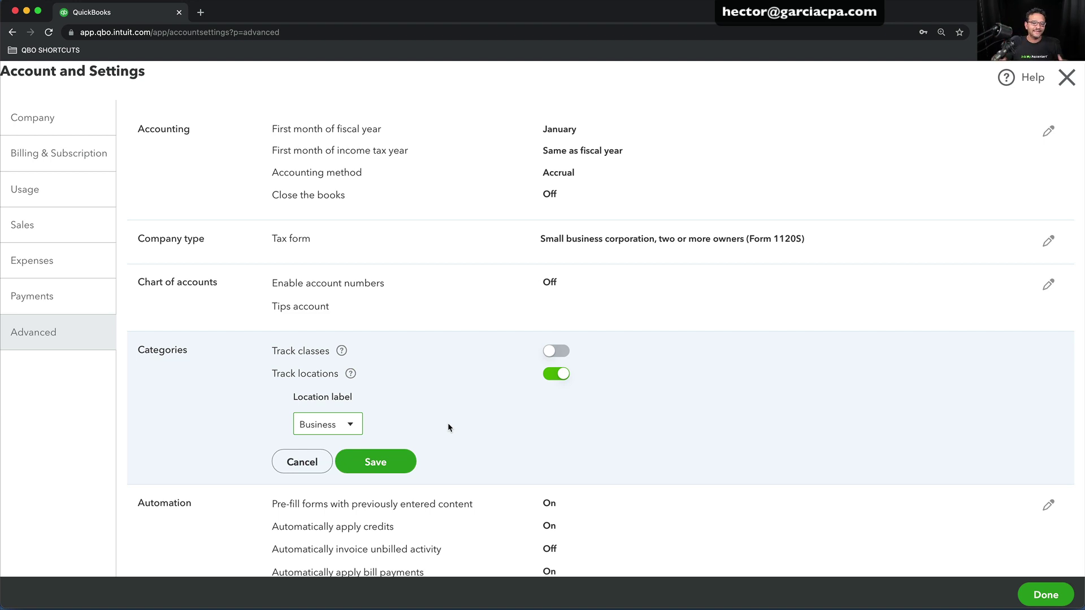
left_click(372, 468)
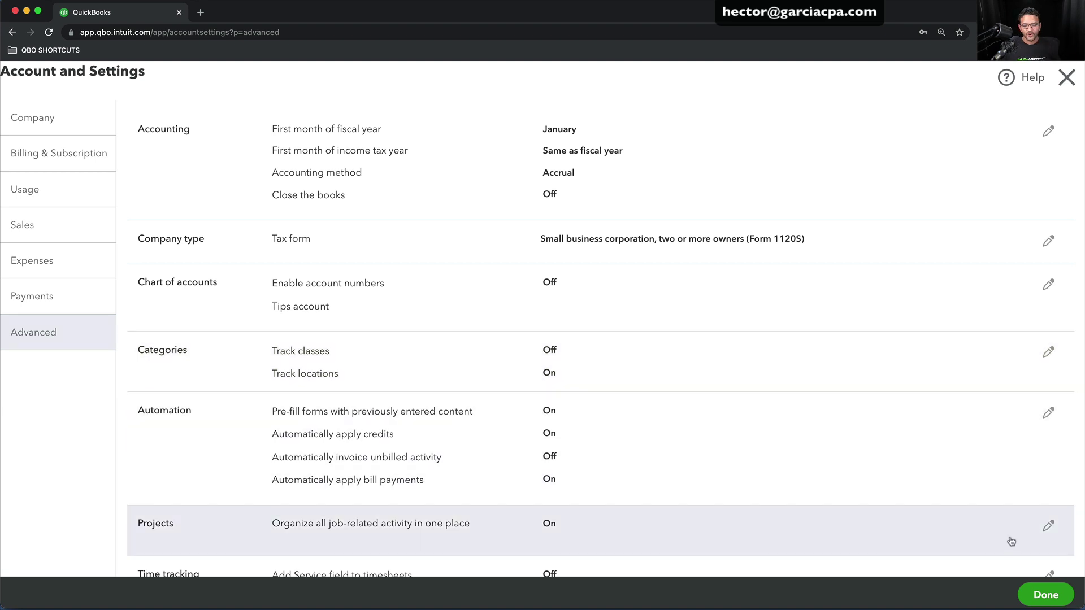
left_click(1039, 594)
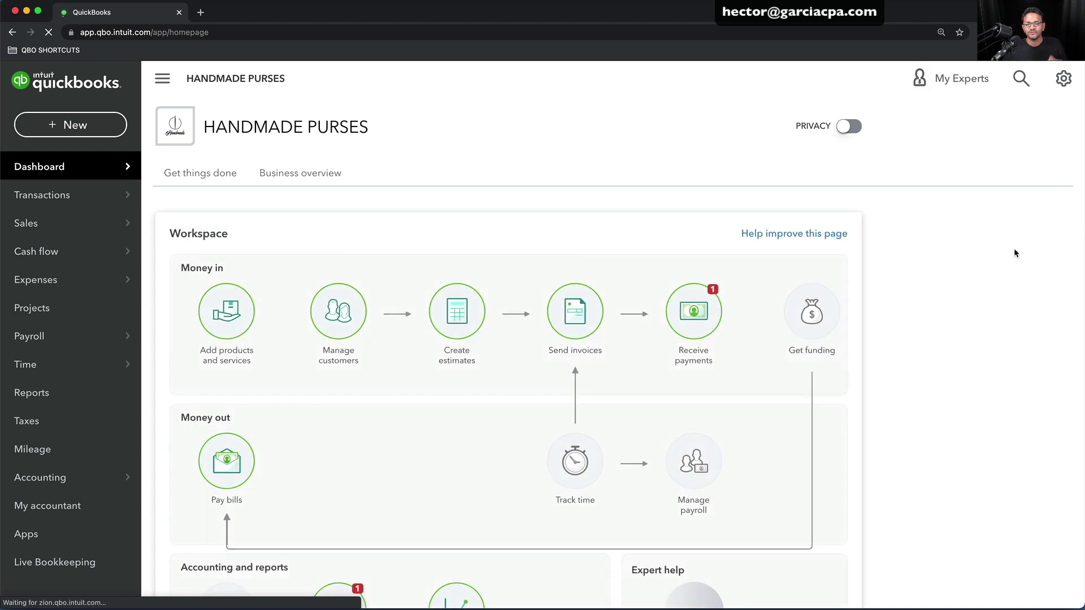
Open the Businesses list from All Lists
left_click(1026, 115)
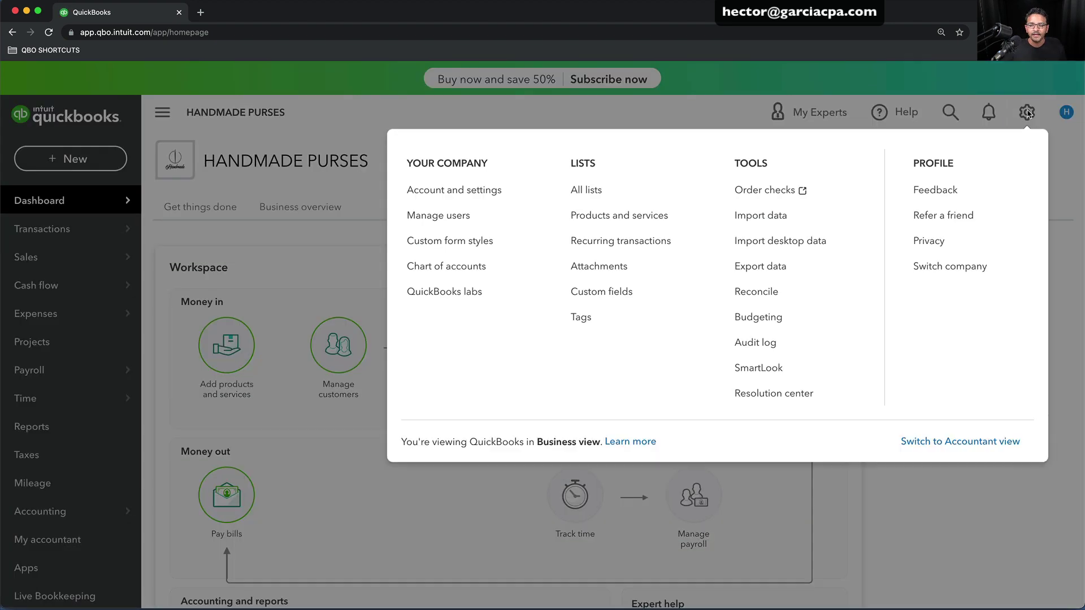
left_click(587, 188)
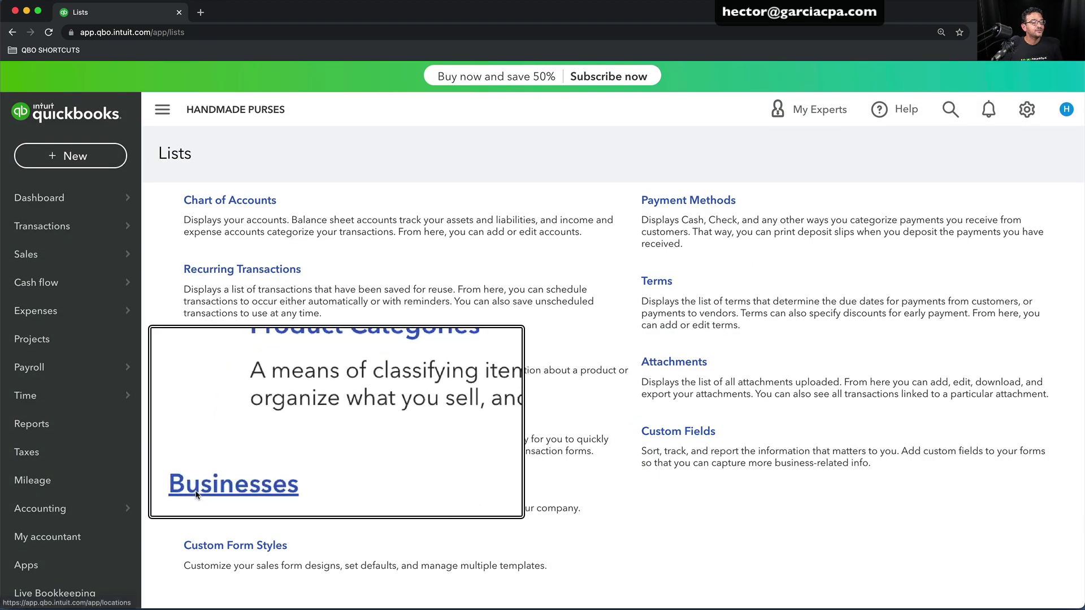
left_click(209, 490)
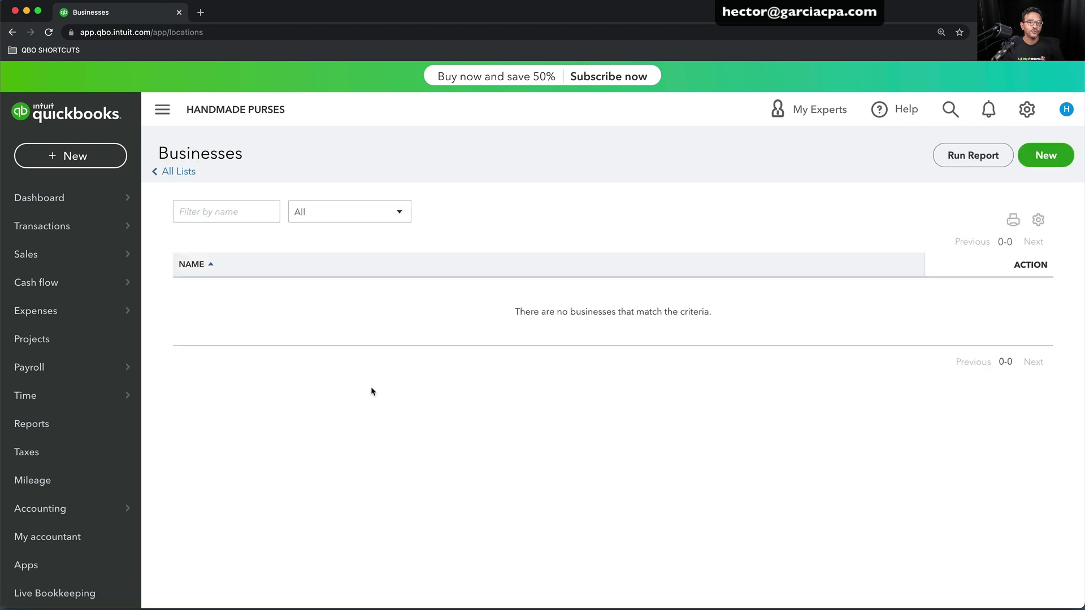
Add and save a business named HANDMADE PURSES, leaving a blank new business form open
left_click(1044, 158)
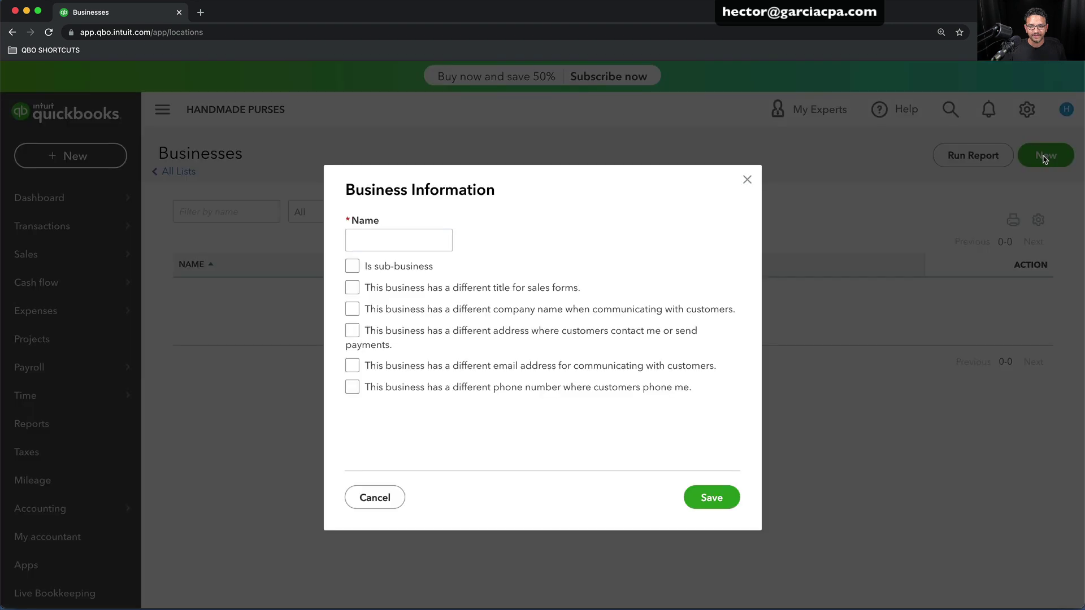
left_click(363, 235)
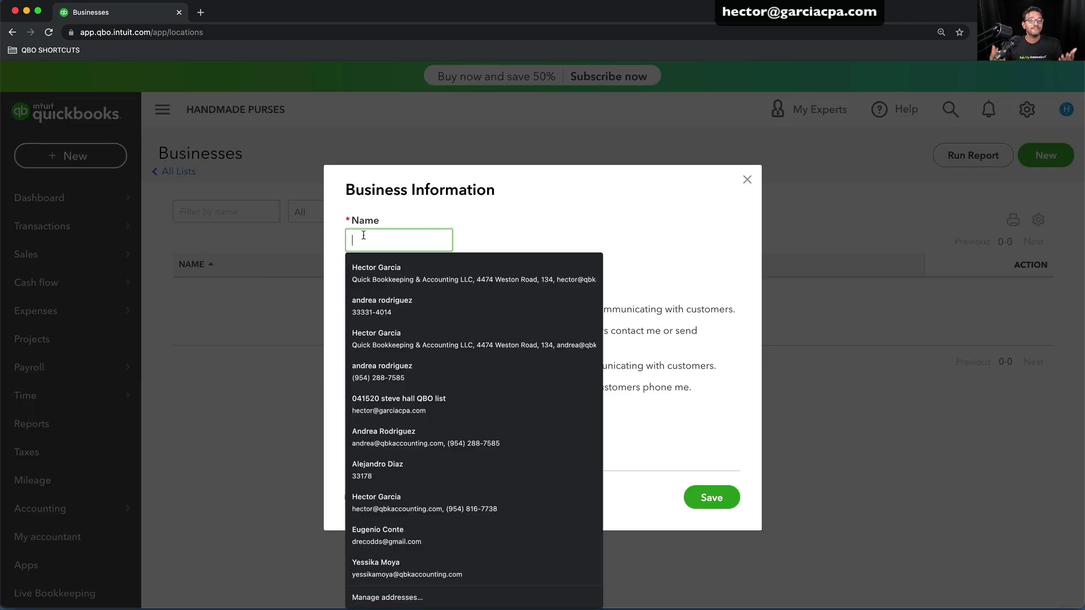
left_click(379, 242)
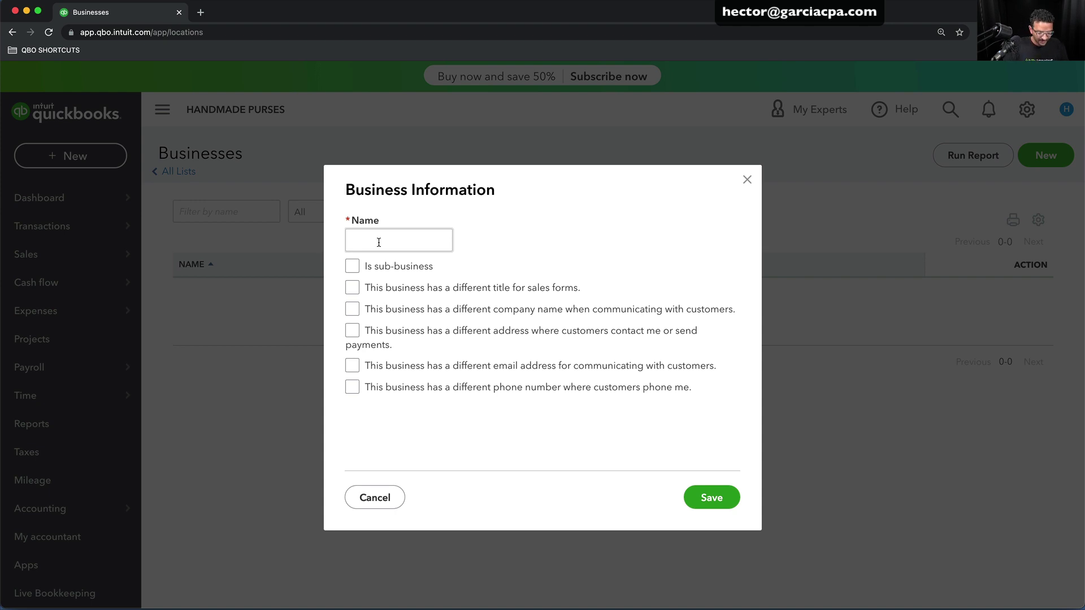
left_click(379, 243)
type("HANDMADE ")
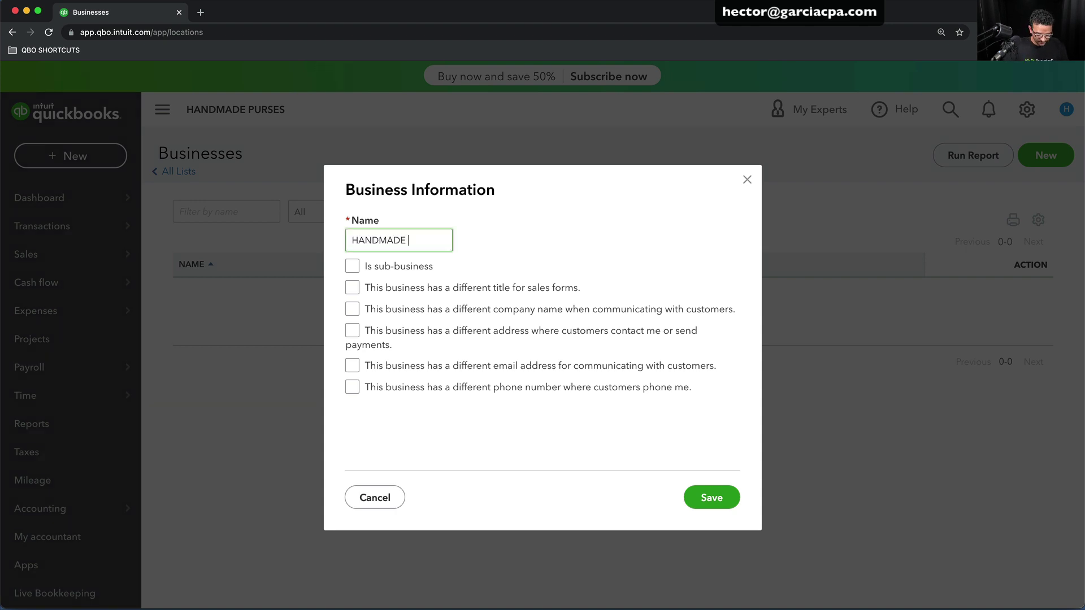
type("PURSES")
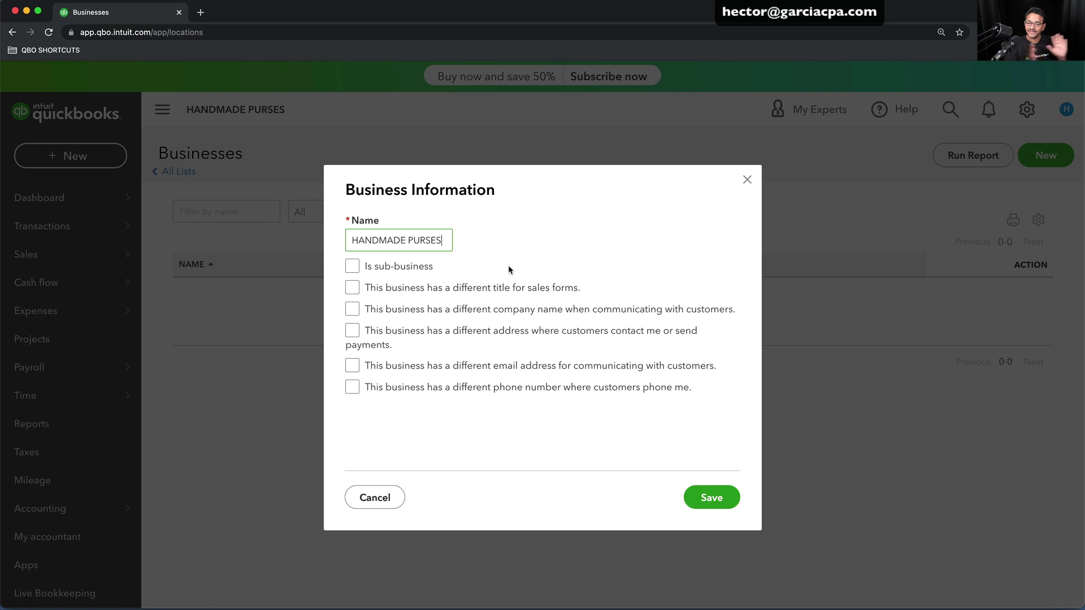
left_click(713, 500)
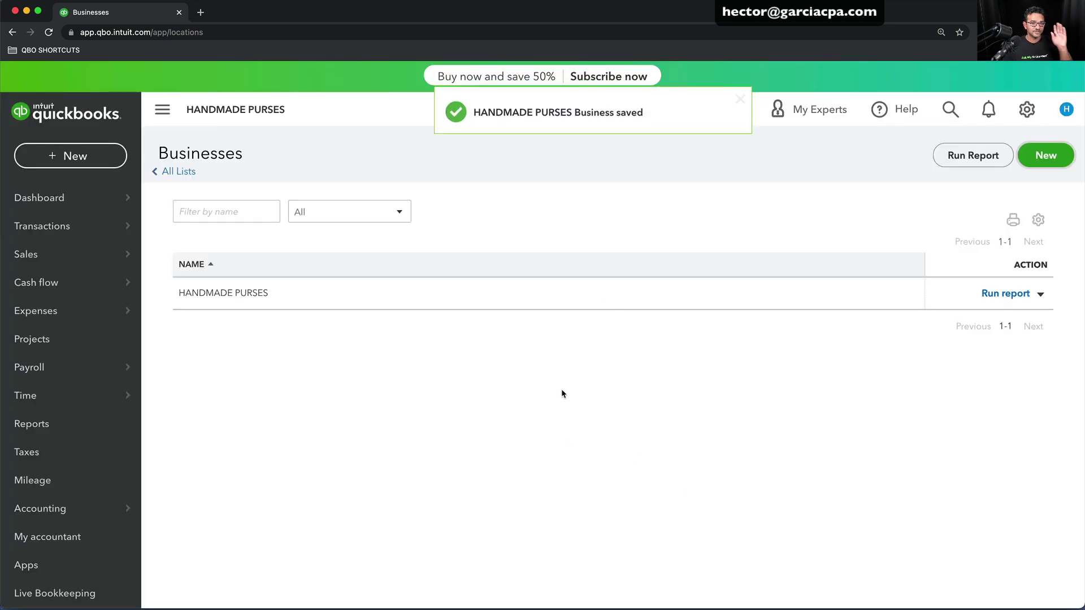
left_click(1045, 155)
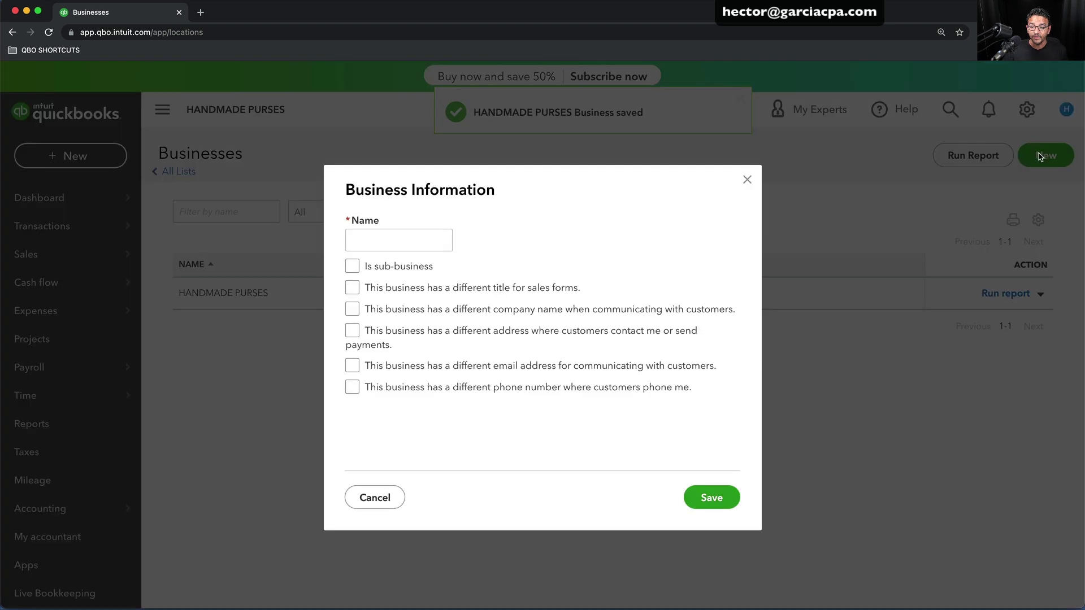
Name the new business CAKE POPS with its own sales-form title CAKE POPS BOSTON
left_click(357, 238)
type("CAKE ")
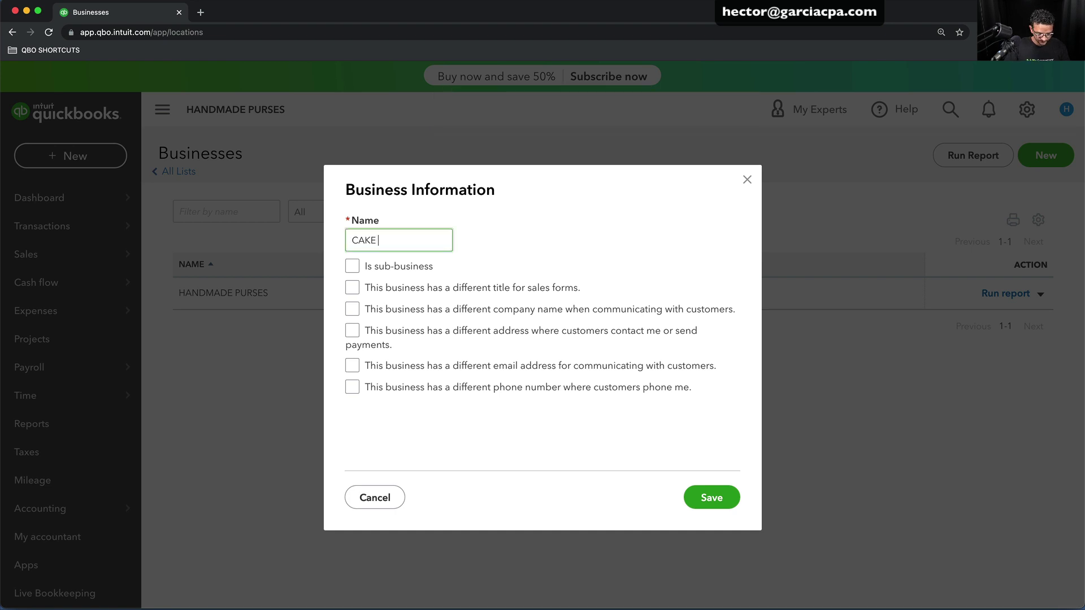
type("POPS")
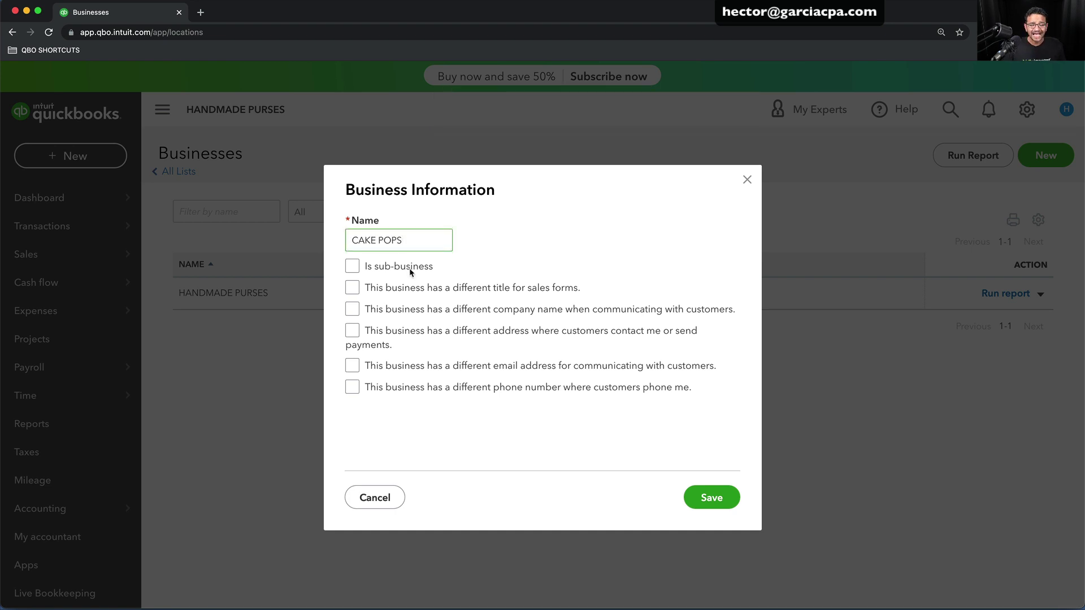
left_click(354, 288)
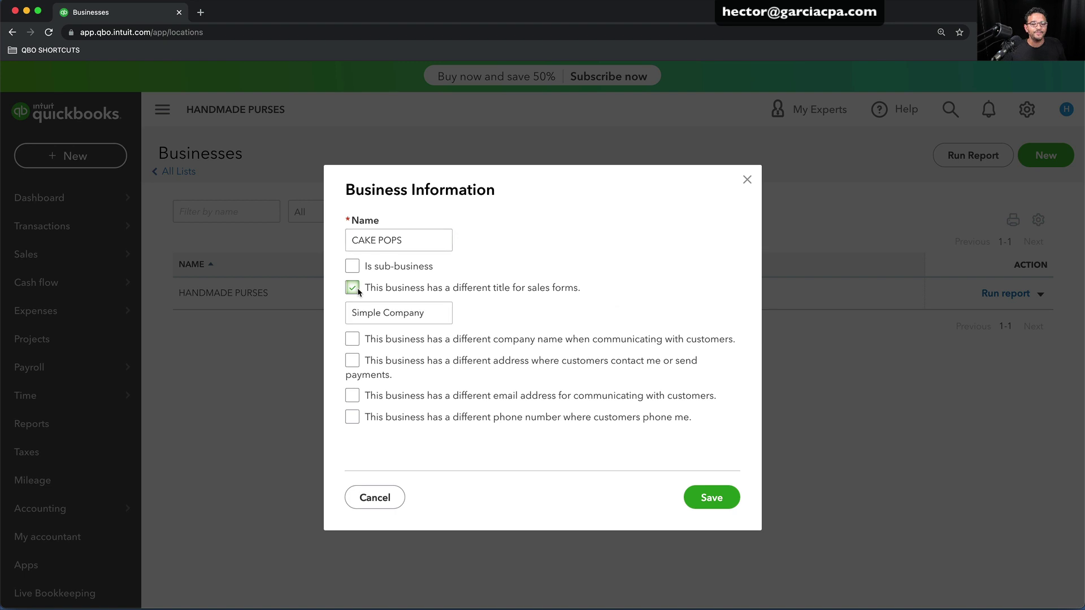
left_click(437, 313)
type("CAKE")
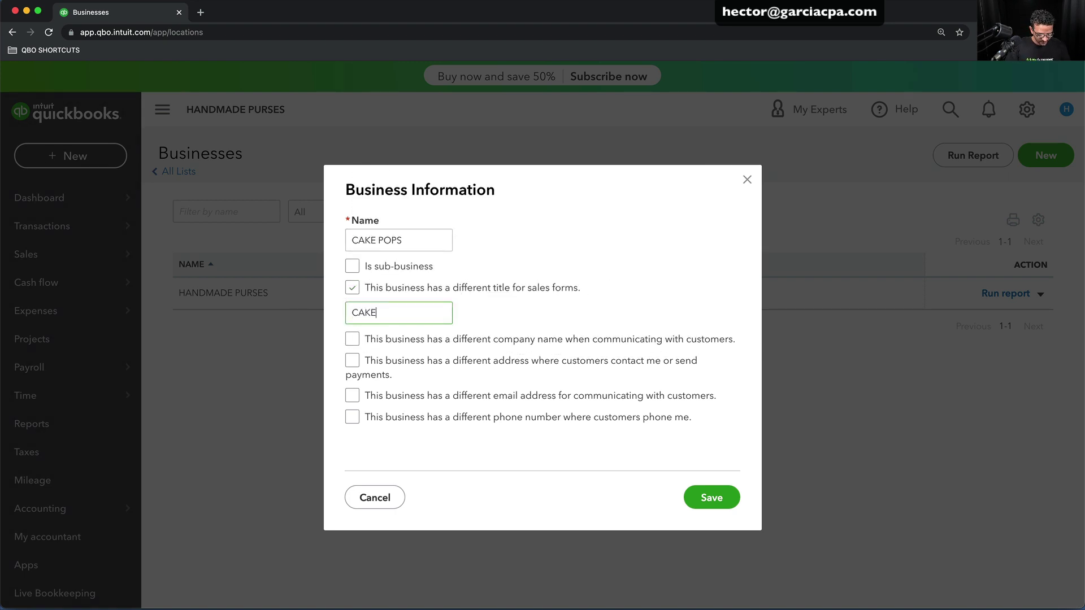
type(" POPS BOSTI")
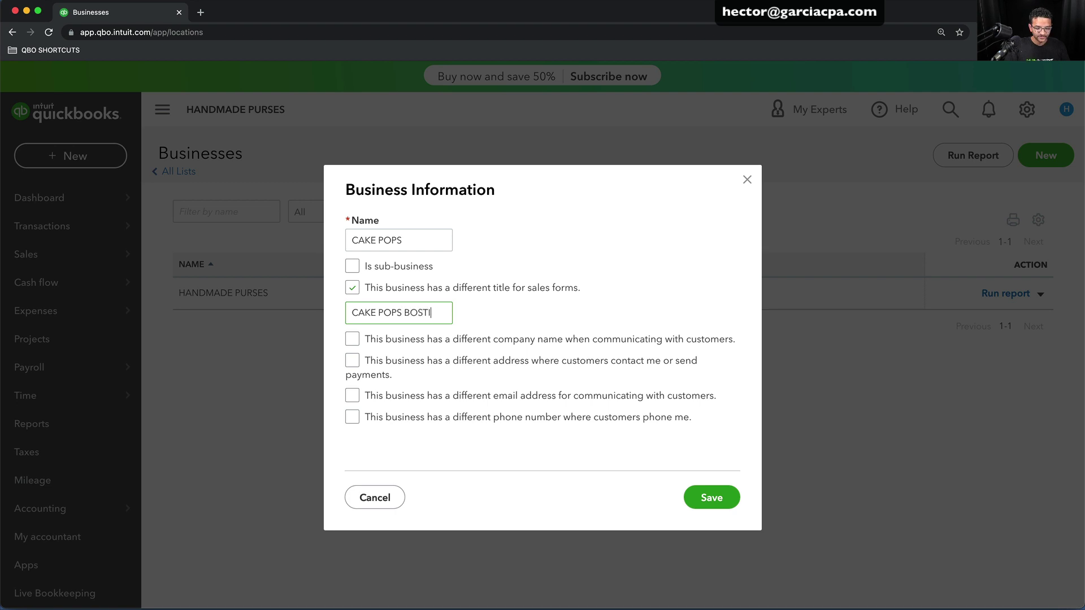
key("BackSpace")
key("BackSpace")
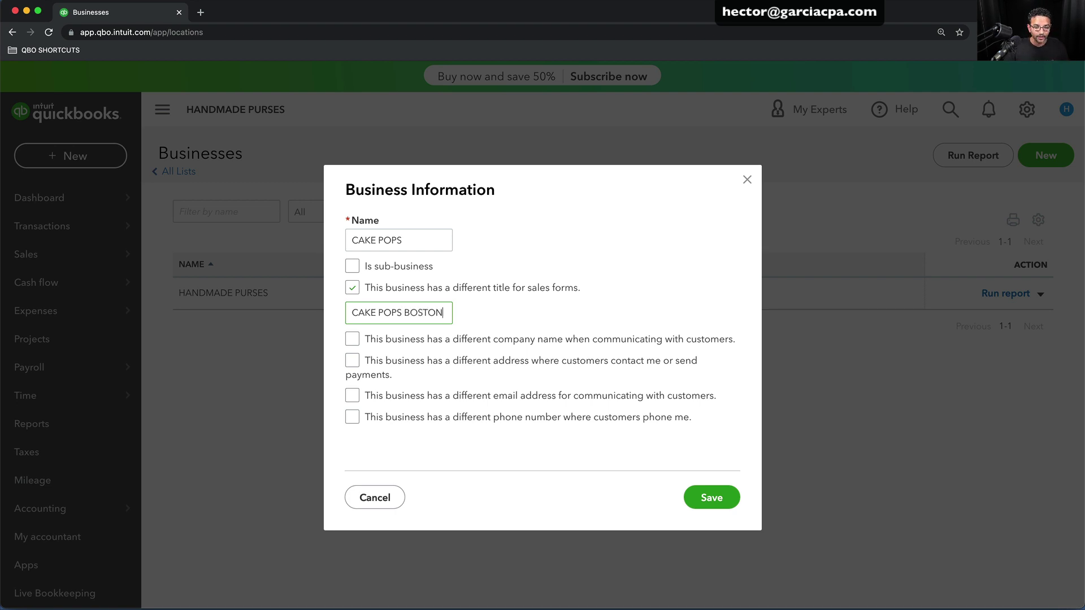
Set the customer-facing company name to CAKE POPS BOSTON, without a separate address
left_click(356, 338)
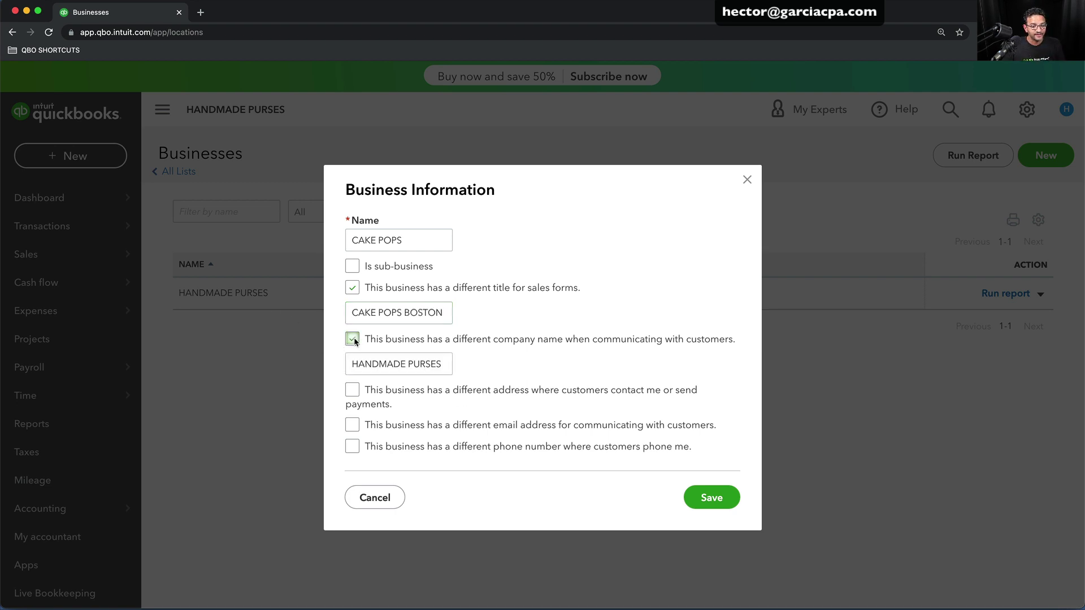
left_click_drag(447, 314, 324, 314)
key("ctrl+c")
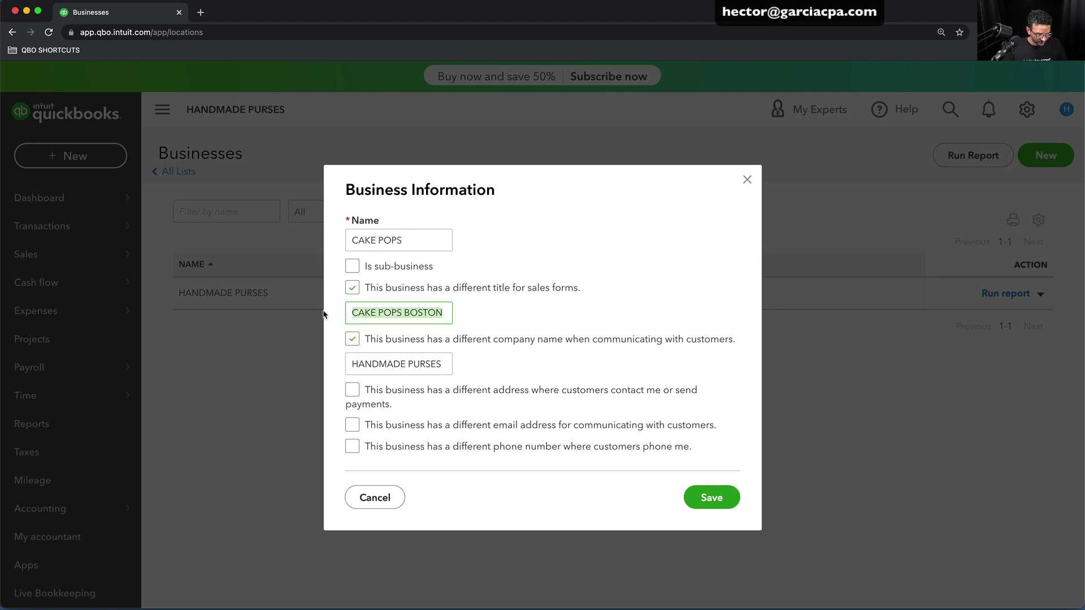
left_click_drag(447, 364, 325, 362)
key("ctrl+v")
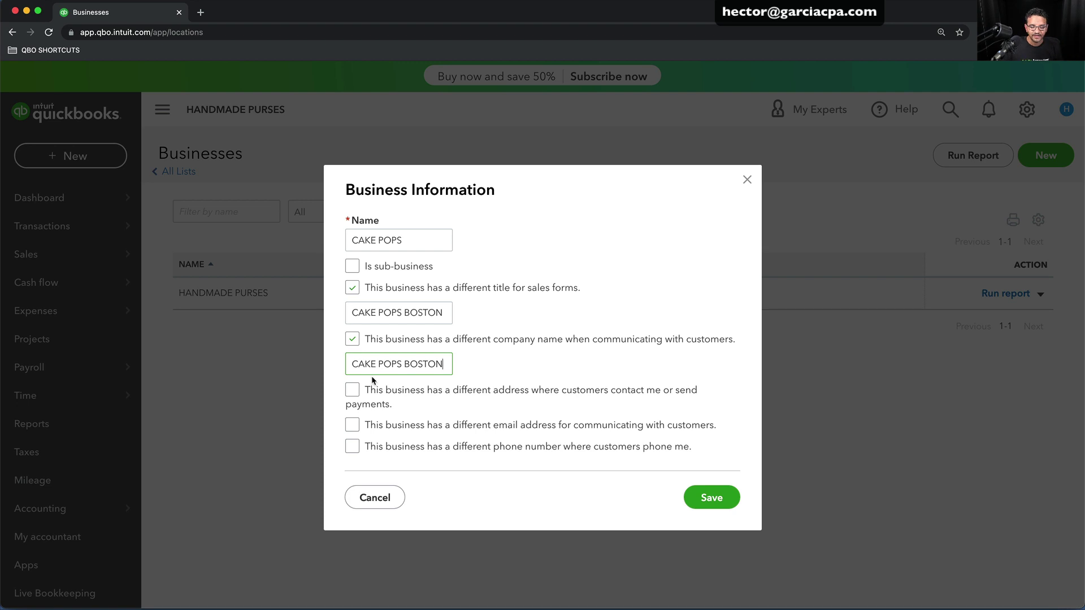
left_click(346, 393)
left_click(346, 394)
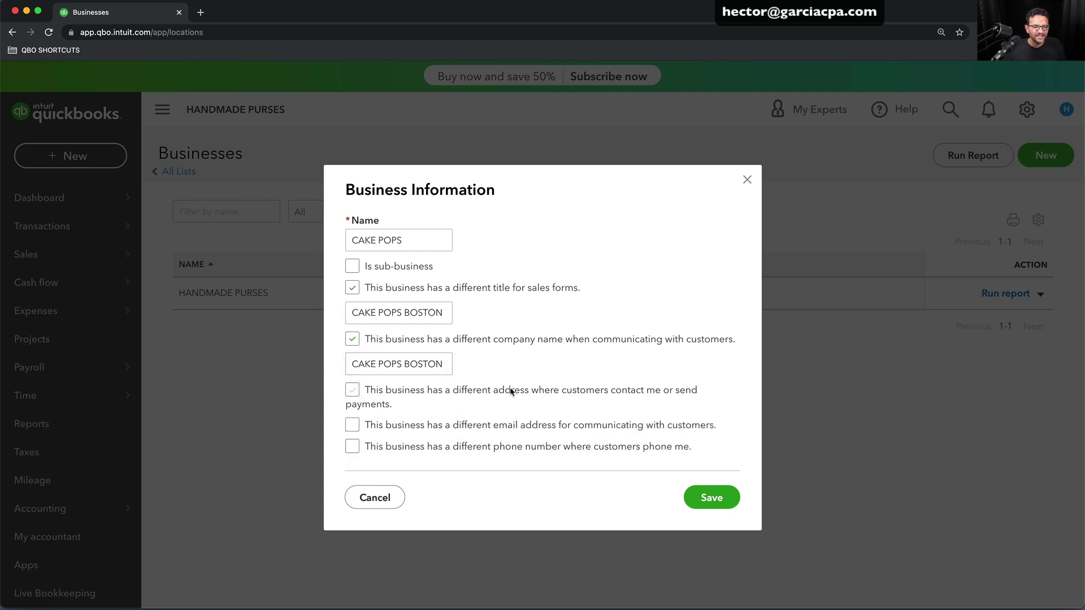
Give the business its own customer email using the cakepops.com domain
scroll(436, 415, "down", 1)
left_click(352, 424)
scroll(353, 429, "down", 1)
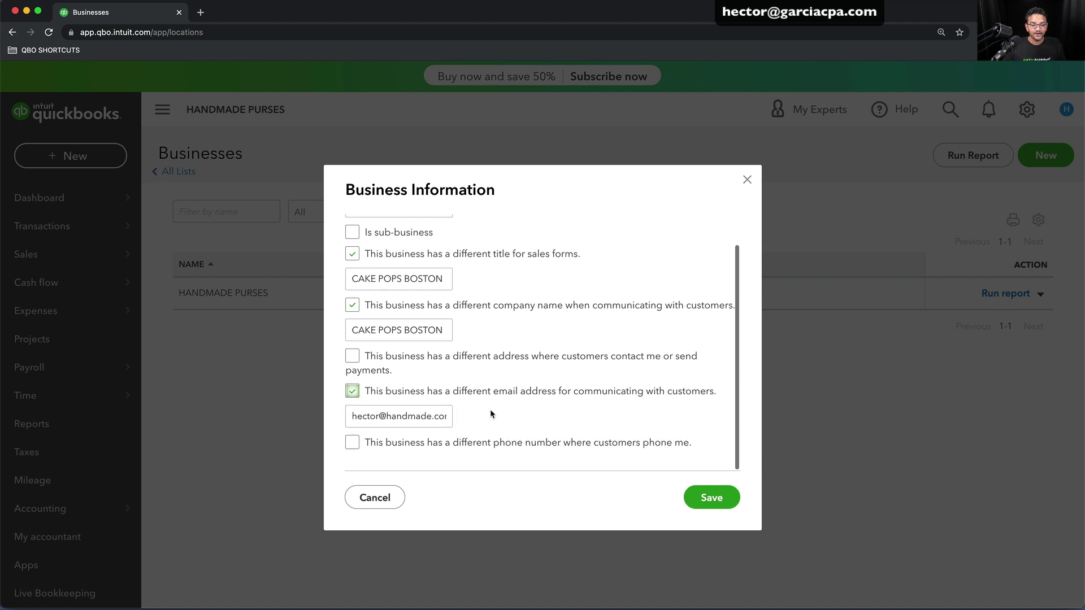
left_click_drag(385, 417, 496, 420)
type("ca")
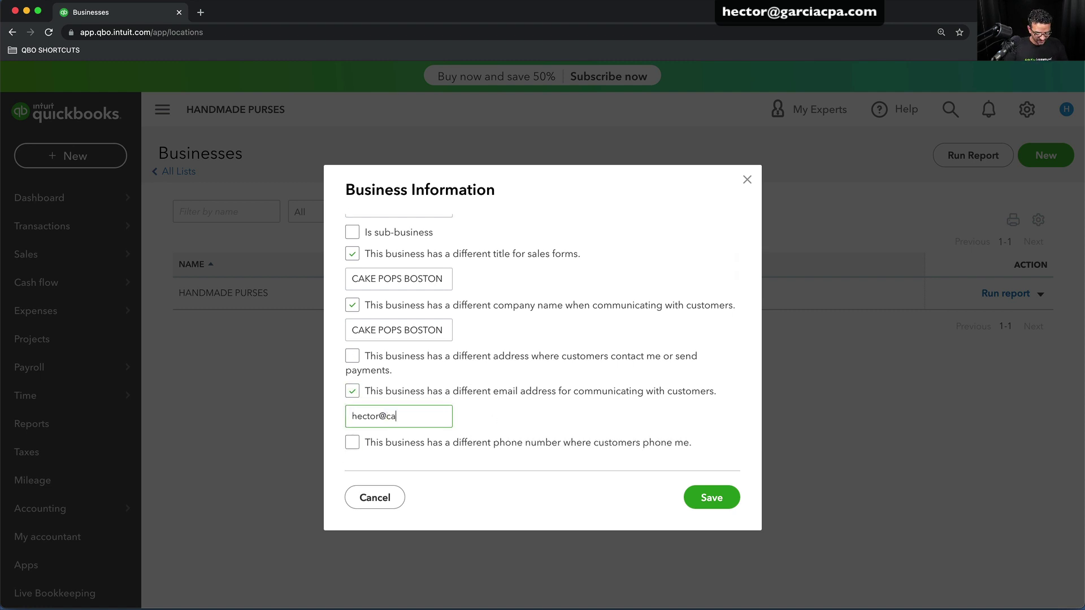
type("kepops.com")
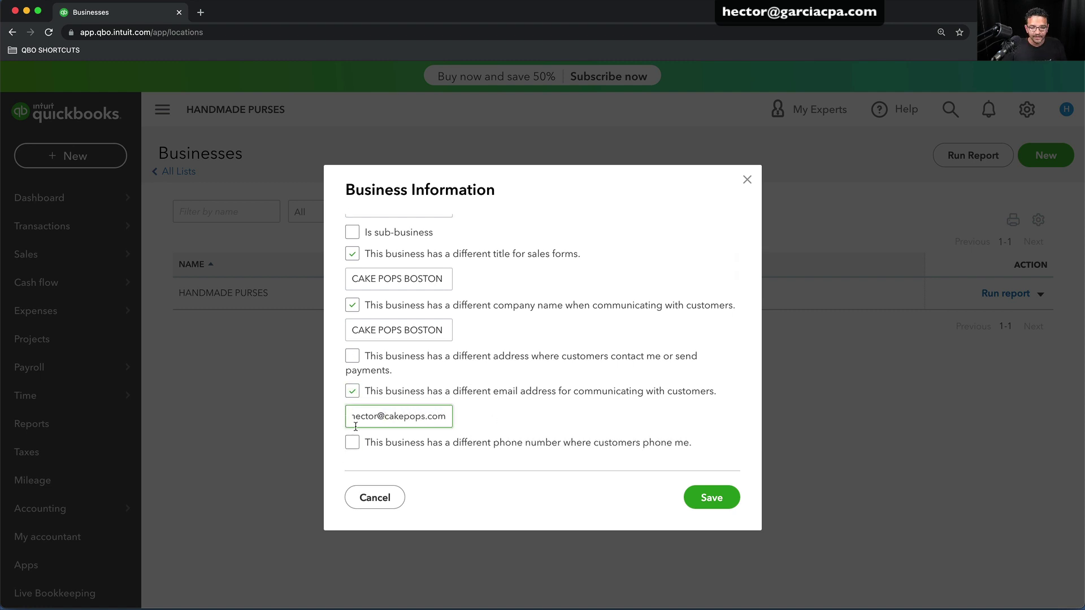
Enter the business's own customer phone number and save the CAKE POPS business
left_click(352, 443)
left_click(435, 468)
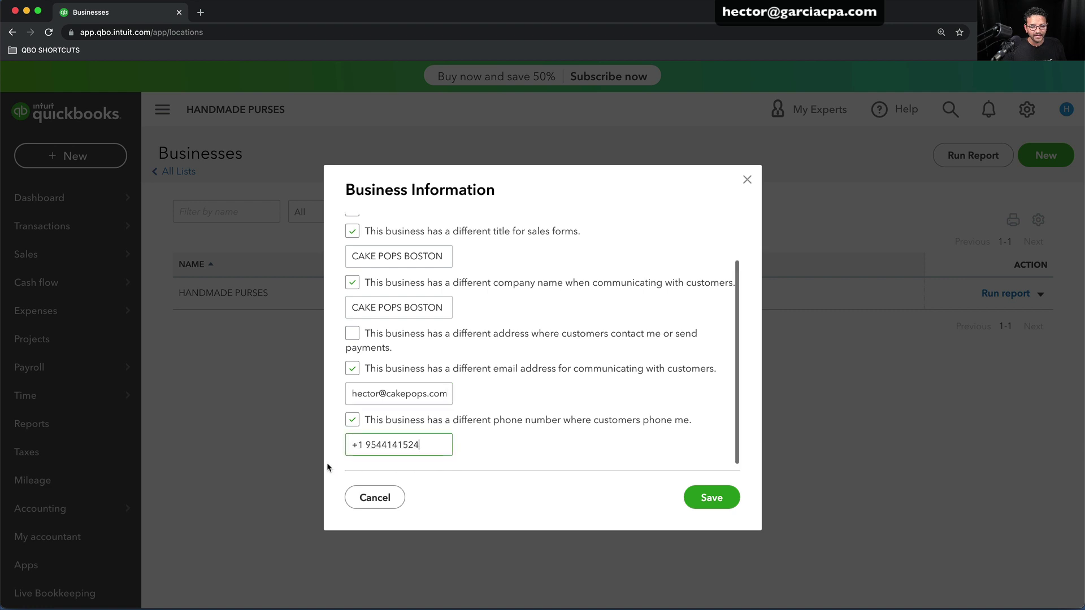
key("super+a")
type("a9")
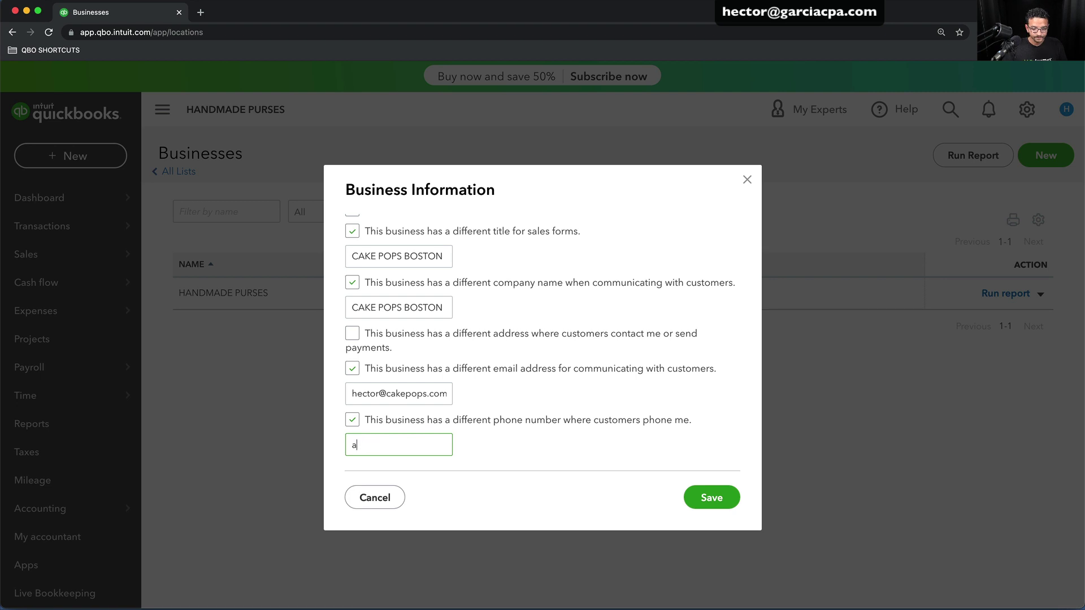
key("BackSpace")
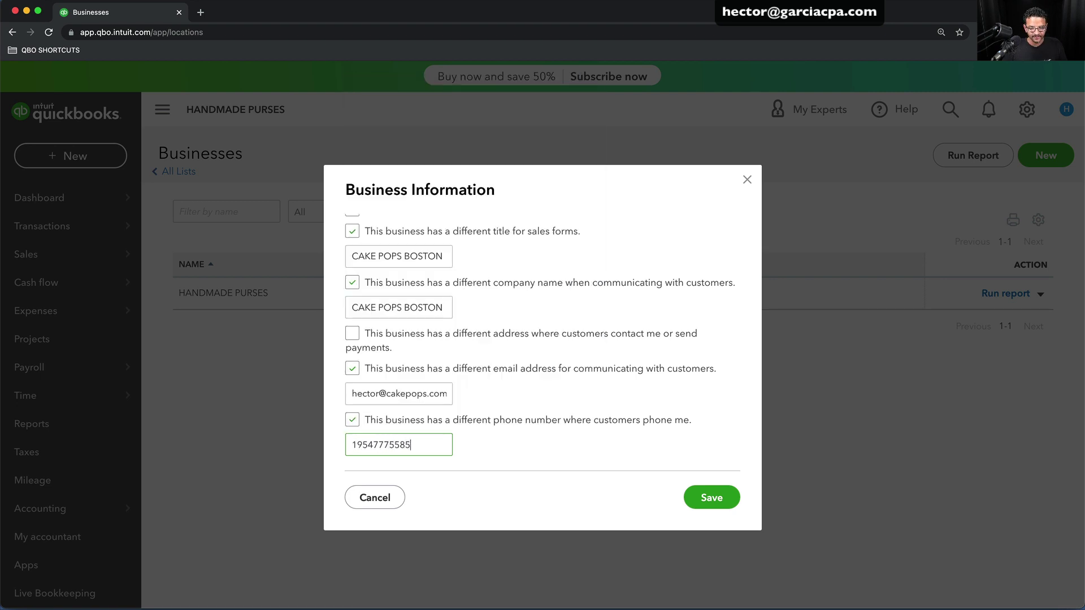
key("Tab")
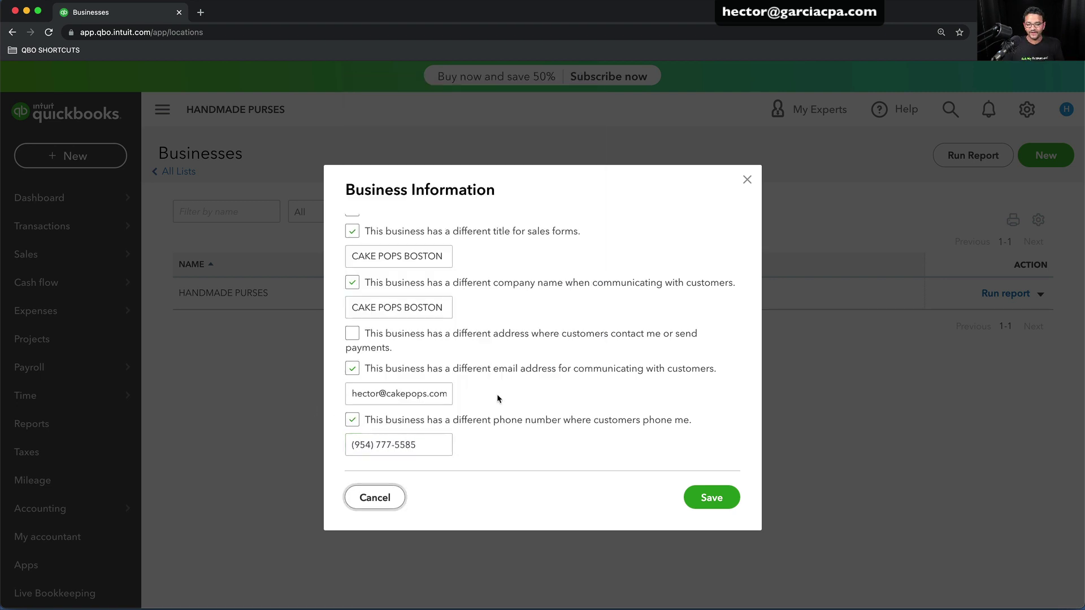
scroll(593, 441, "down", 1)
left_click(713, 496)
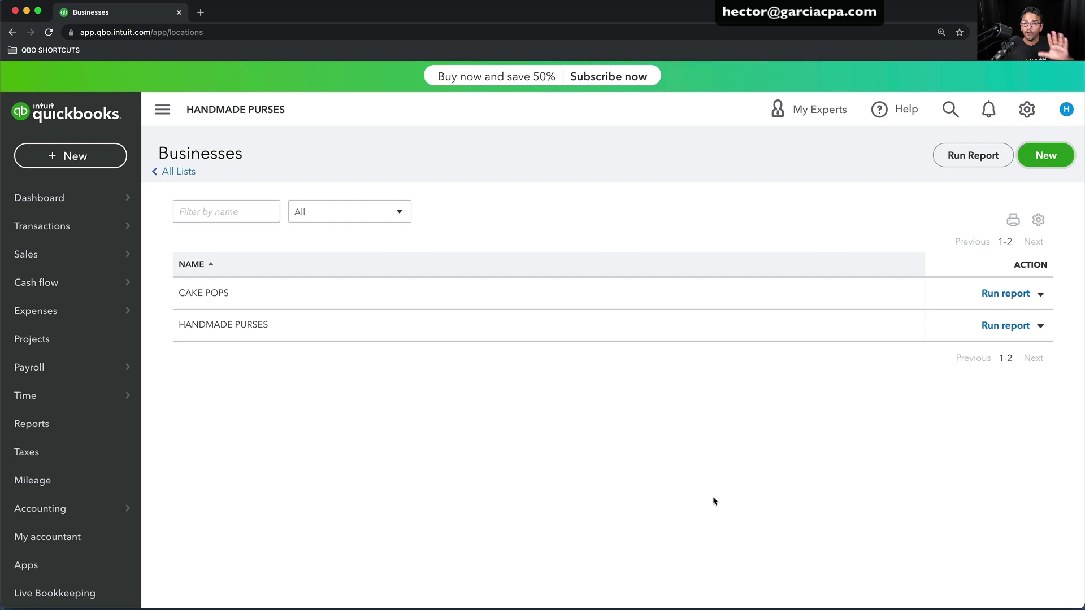
Reopen invoice 1004 from Recent Invoices and check its print preview
left_click(58, 157)
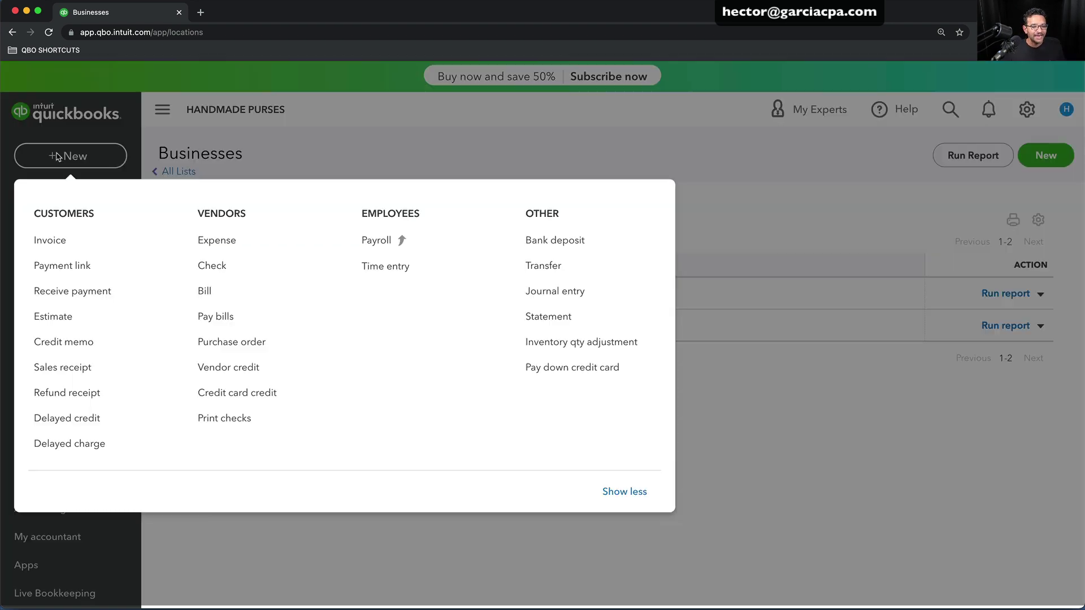
left_click(51, 239)
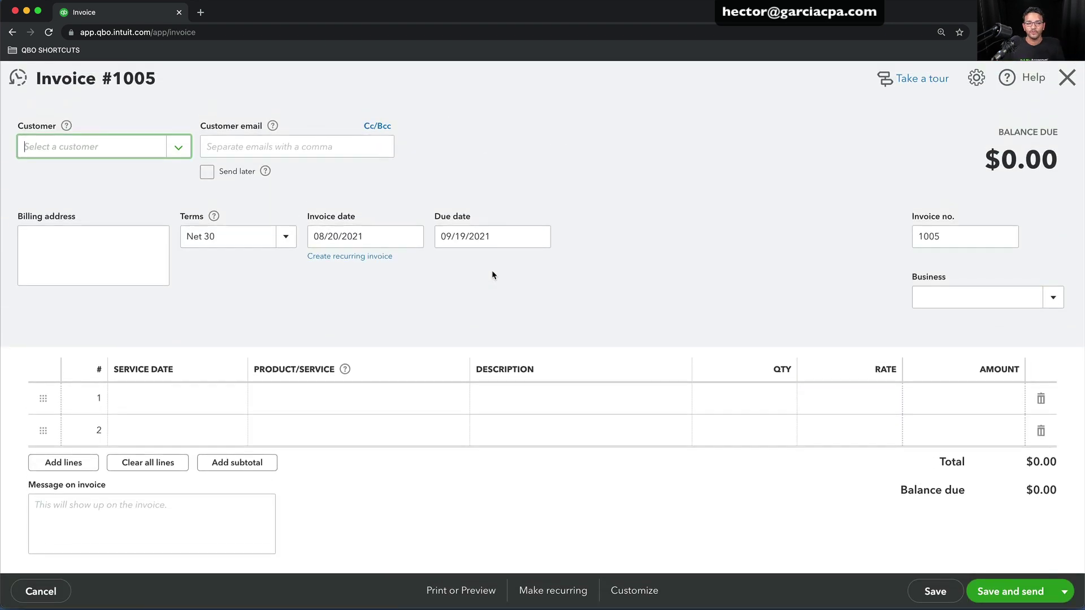
left_click(19, 78)
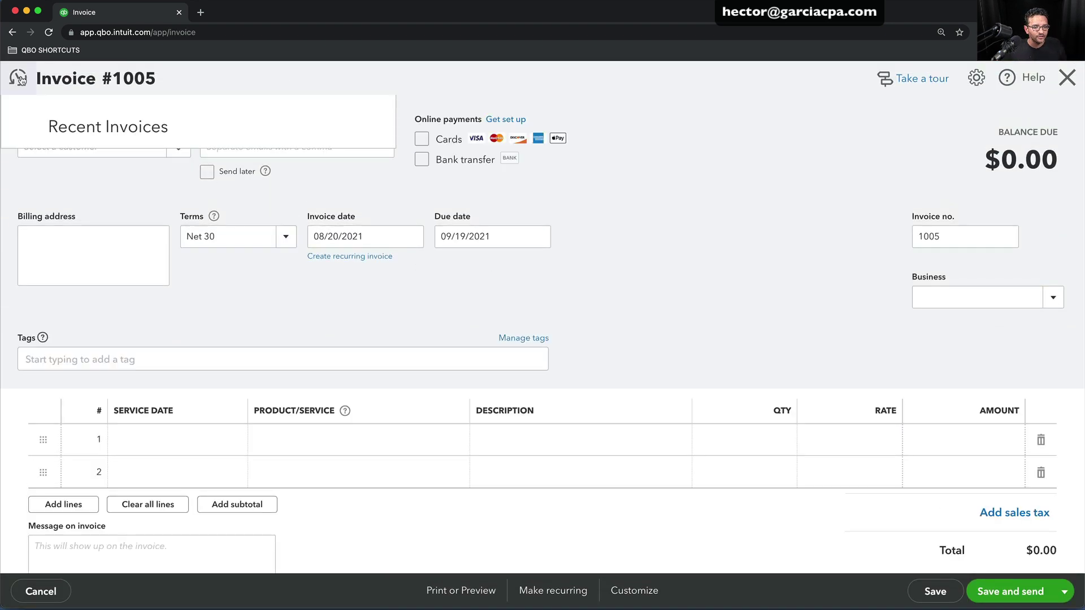
left_click(67, 163)
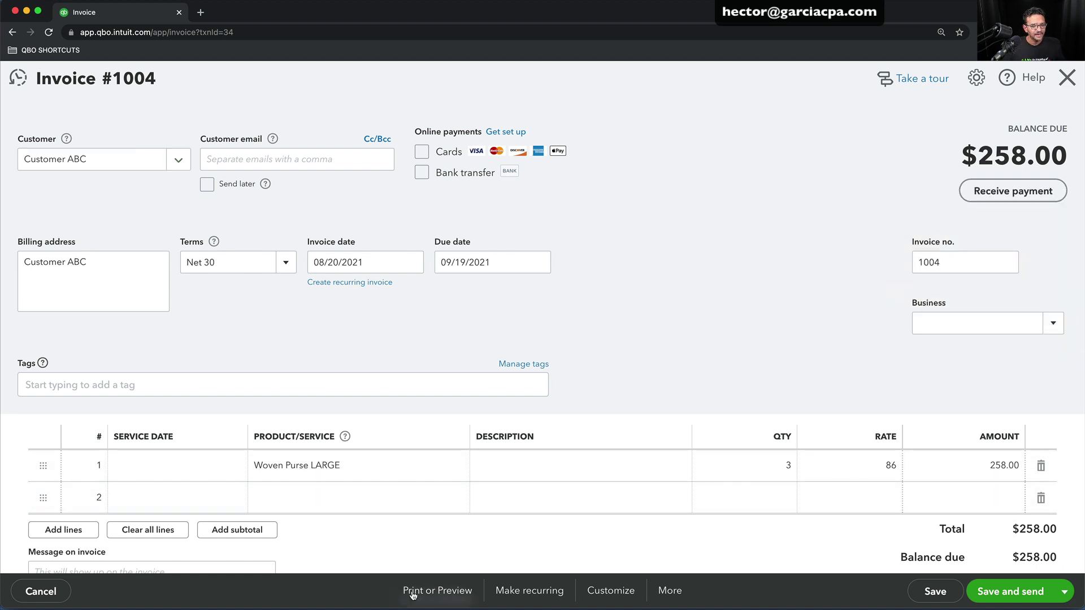
left_click(437, 591)
left_click(431, 520)
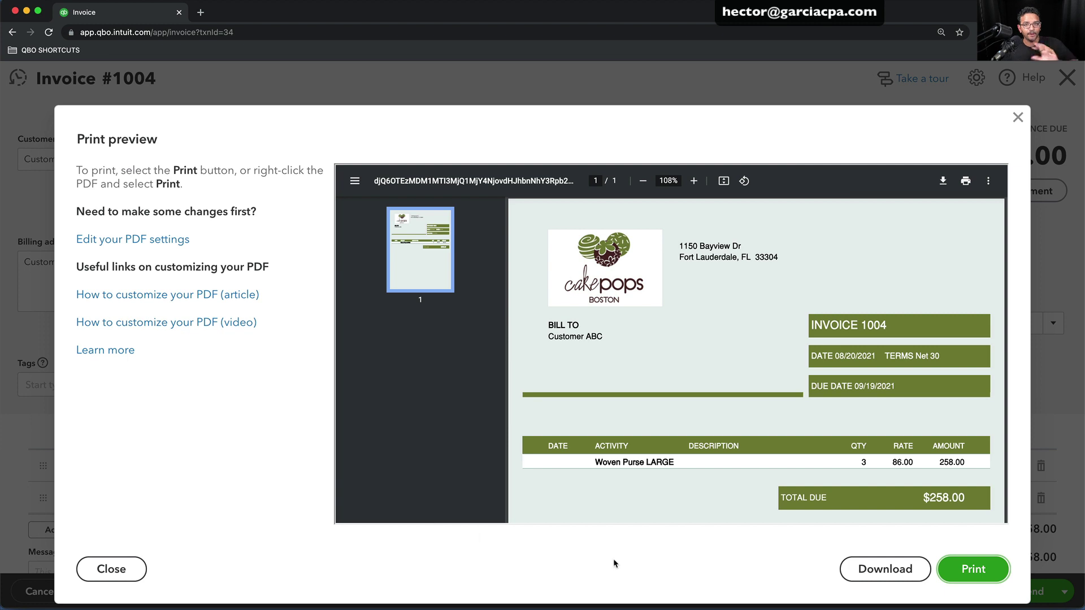
left_click(1018, 118)
Switch invoice 1004 to the Standard form style and preview the printout
left_click(608, 592)
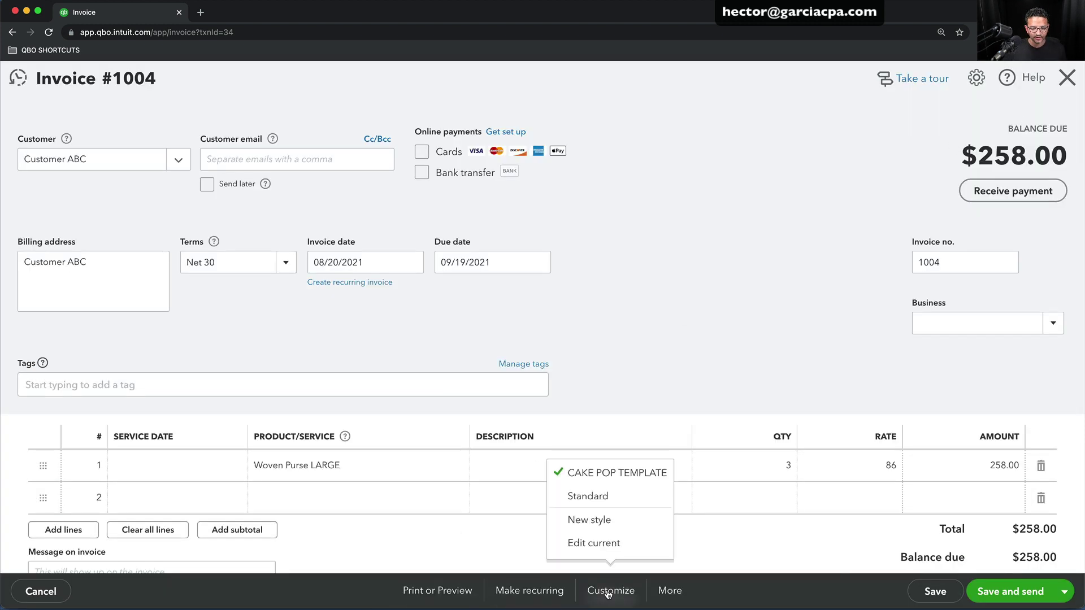
left_click(587, 496)
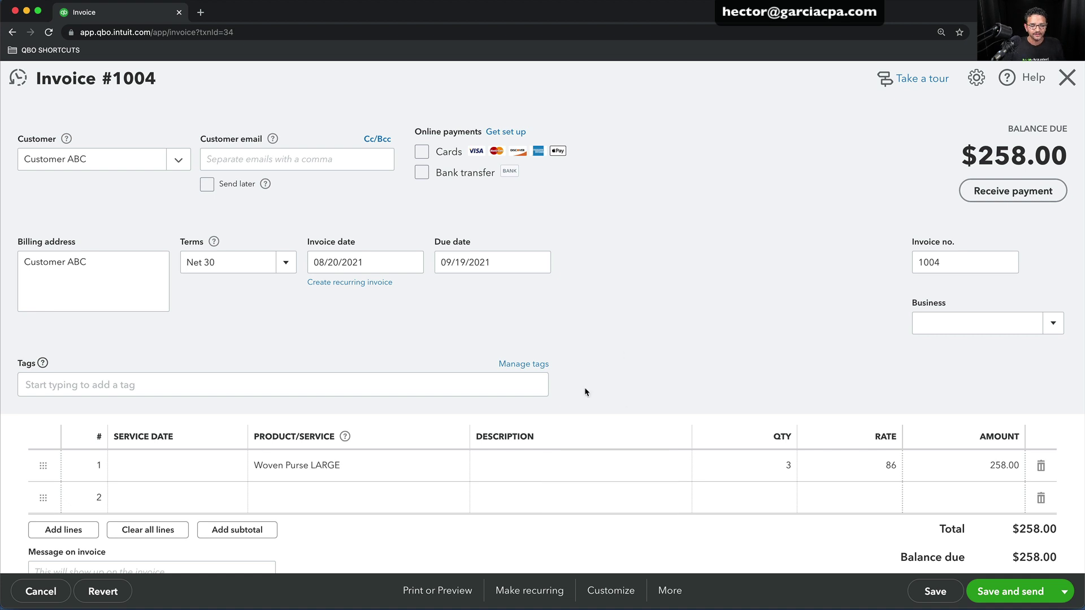
left_click(438, 590)
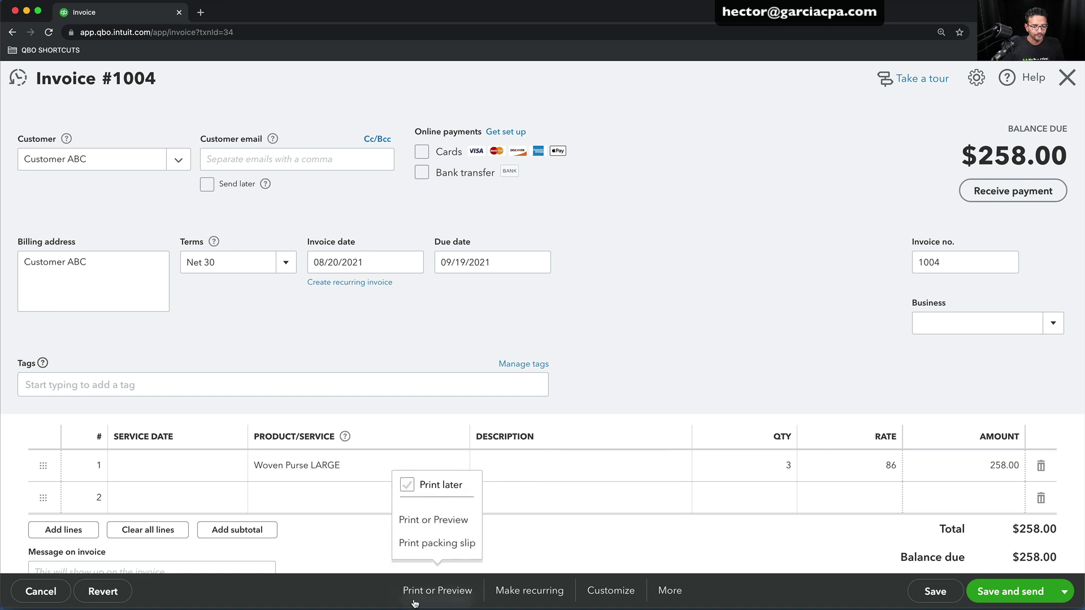
left_click(428, 521)
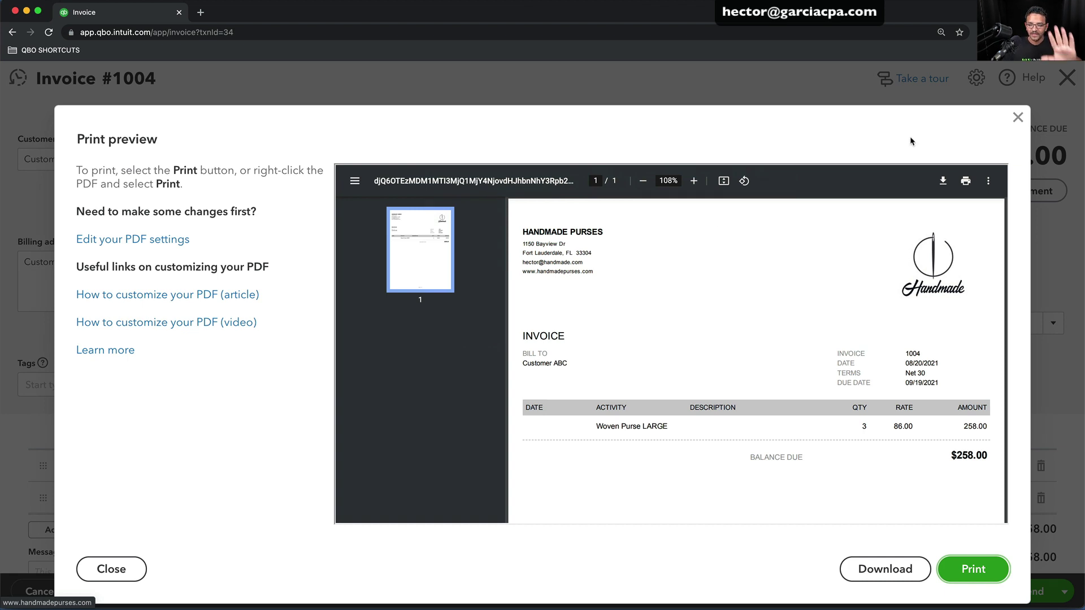
left_click(1017, 119)
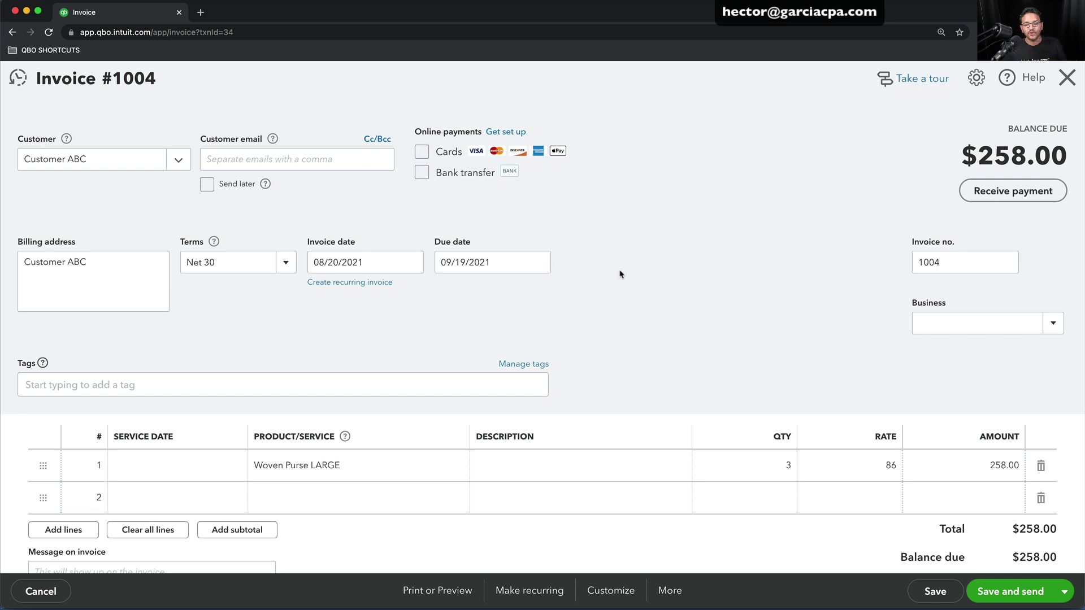
Apply CAKE POP TEMPLATE to invoice 1004 and open it in the style editor without saving
left_click(601, 592)
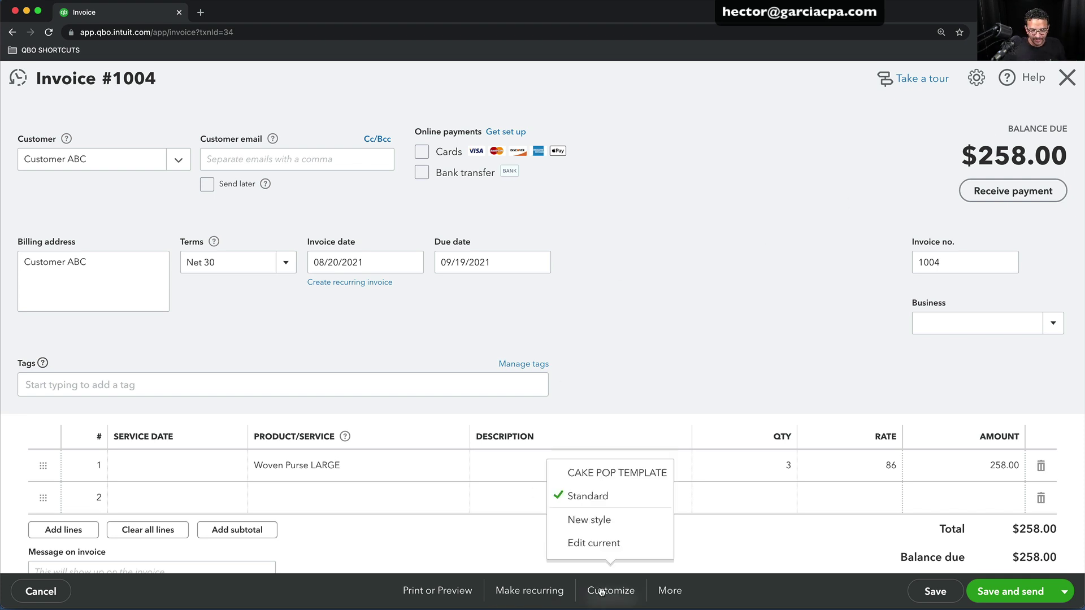
left_click(603, 476)
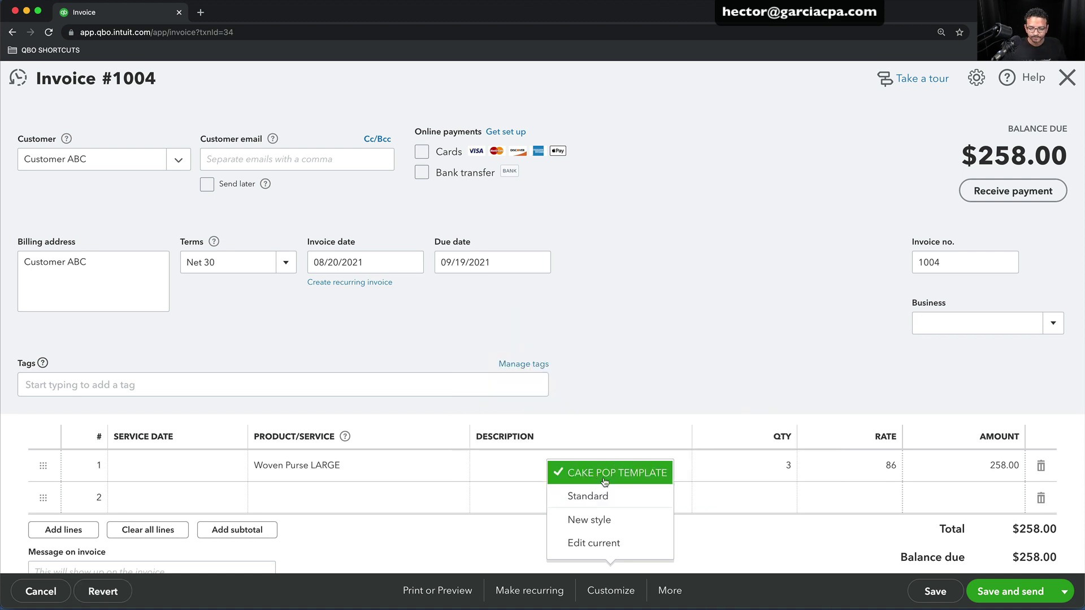
left_click(588, 543)
left_click(617, 355)
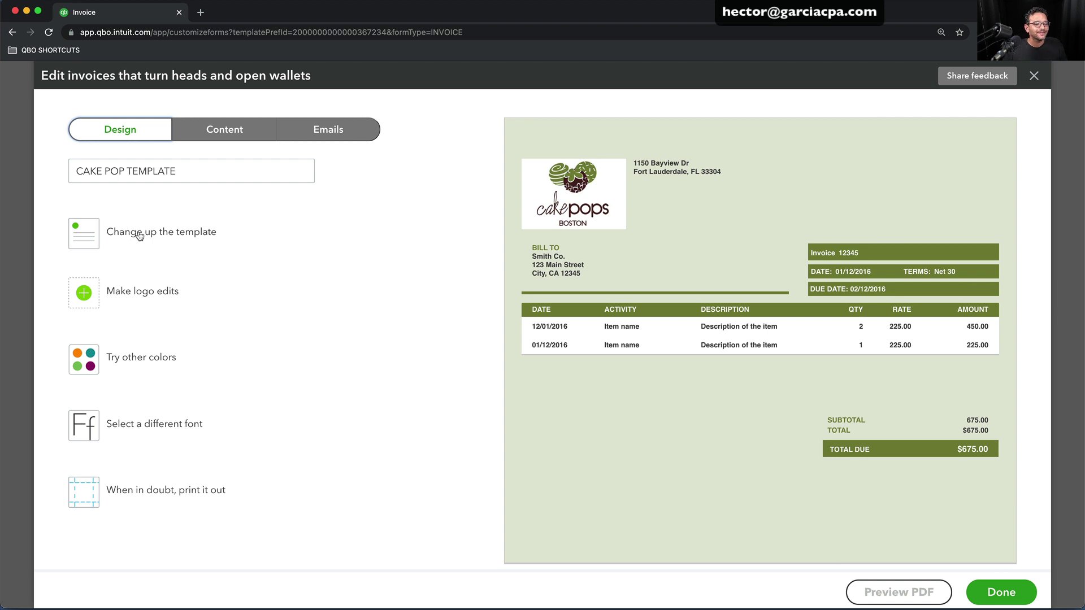
Show business name, phone, email, address and website in the CAKE POP TEMPLATE header
left_click(132, 300)
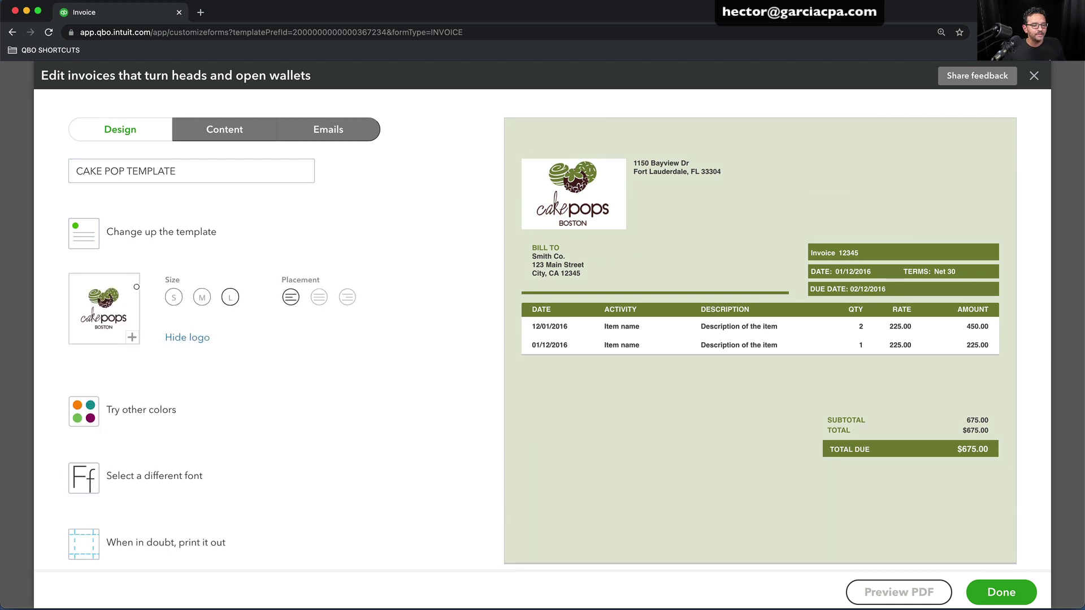
left_click(218, 129)
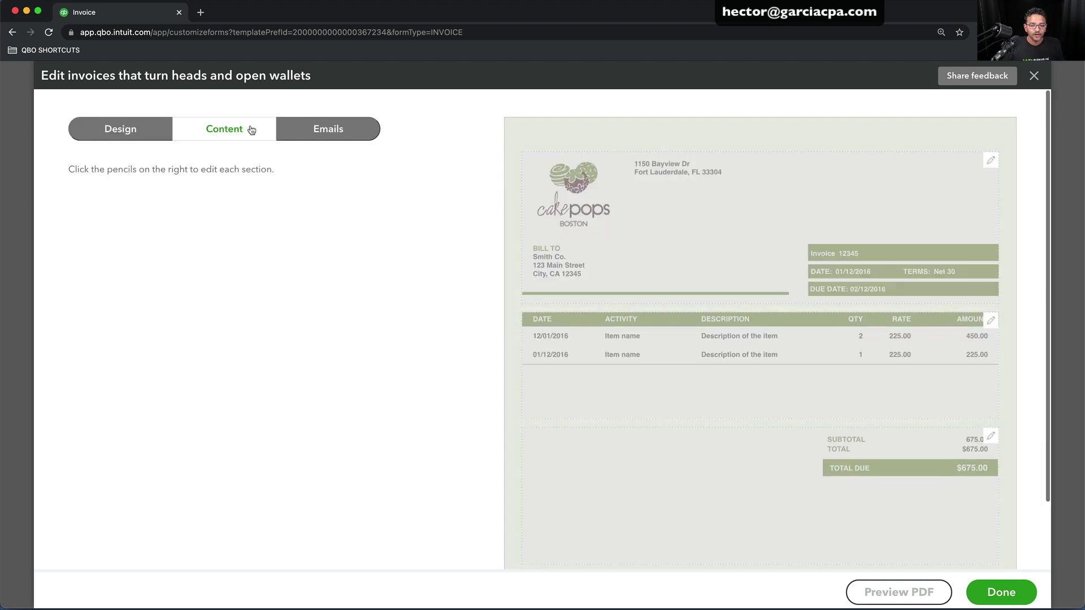
left_click(741, 206)
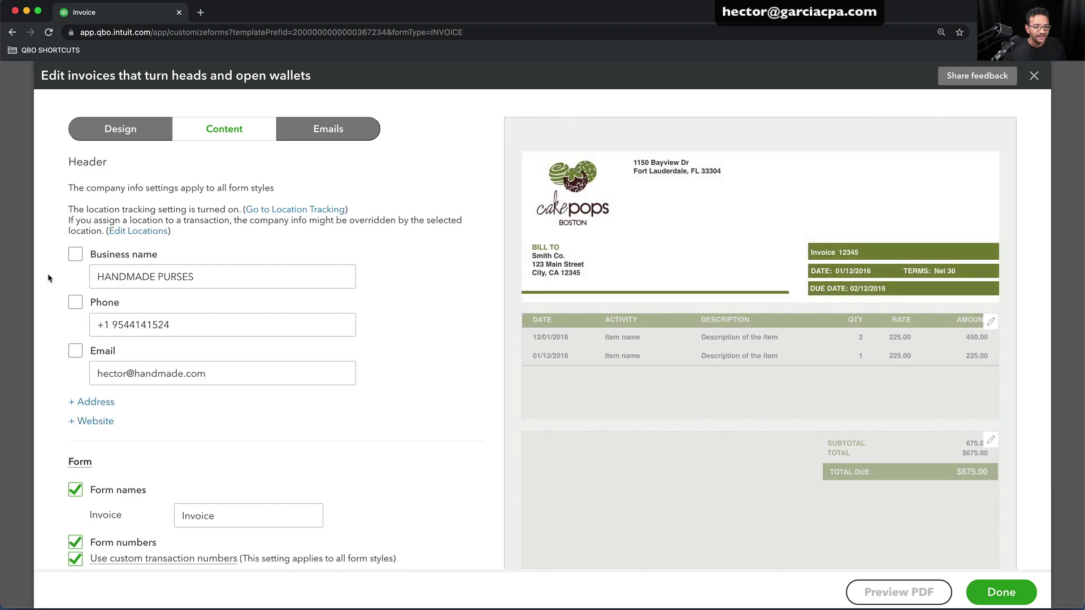
left_click(77, 257)
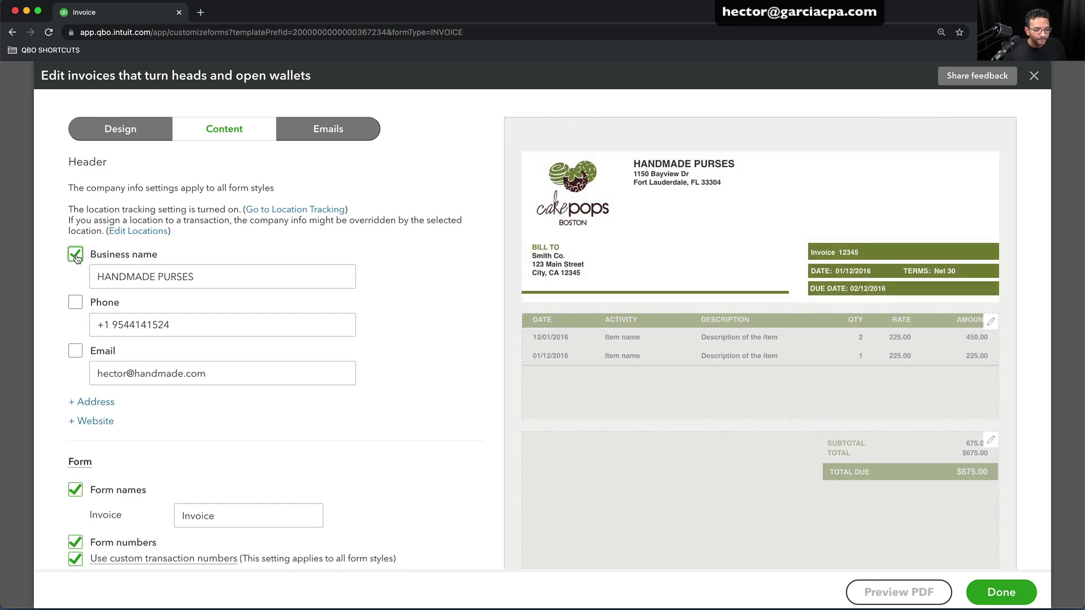
left_click(77, 304)
left_click(76, 351)
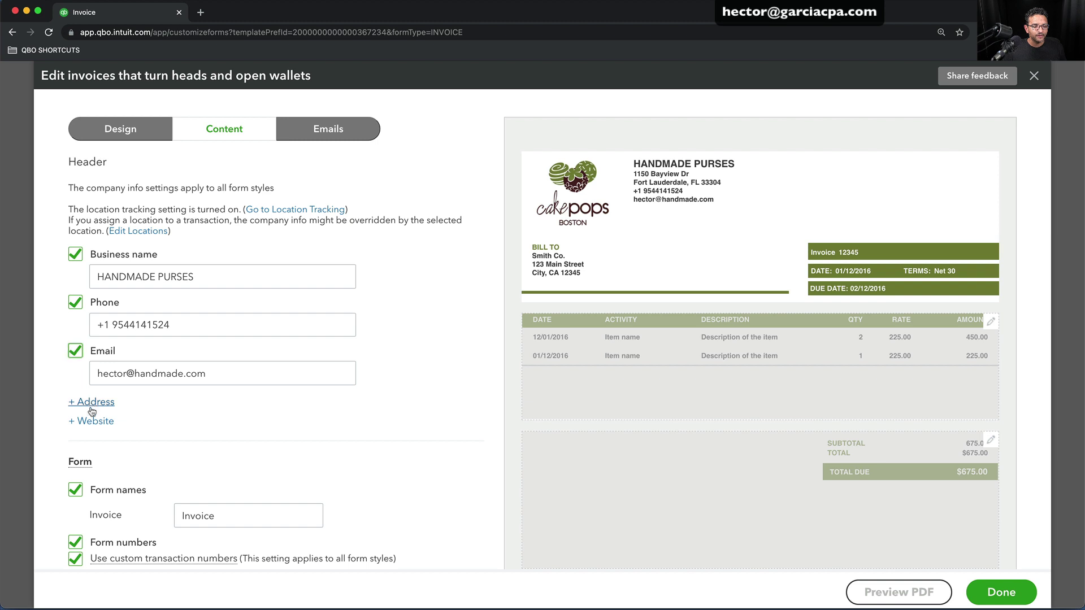
left_click(92, 403)
left_click(92, 519)
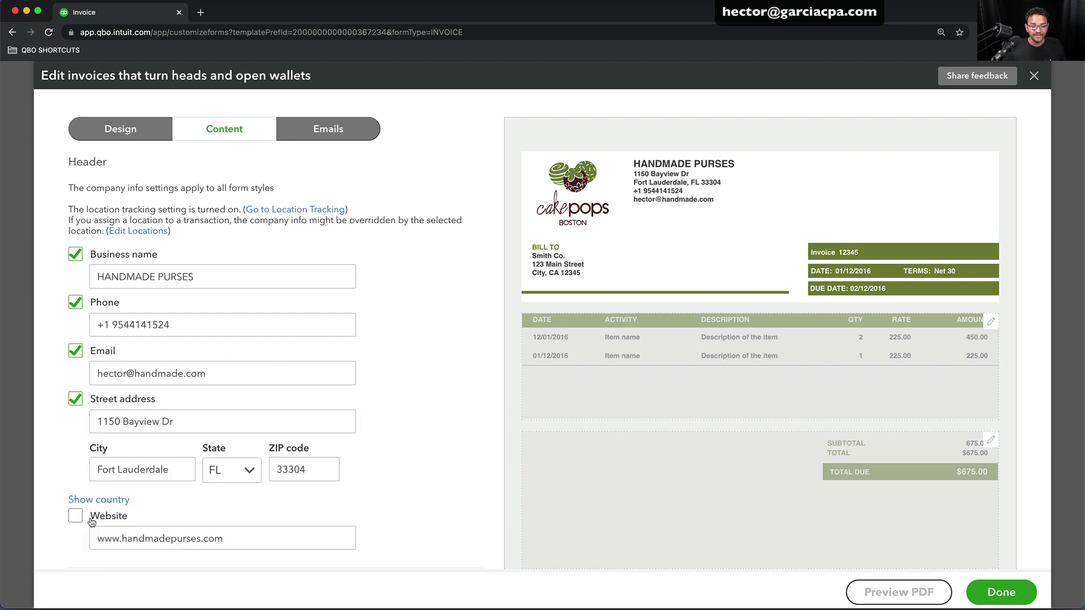
left_click(75, 523)
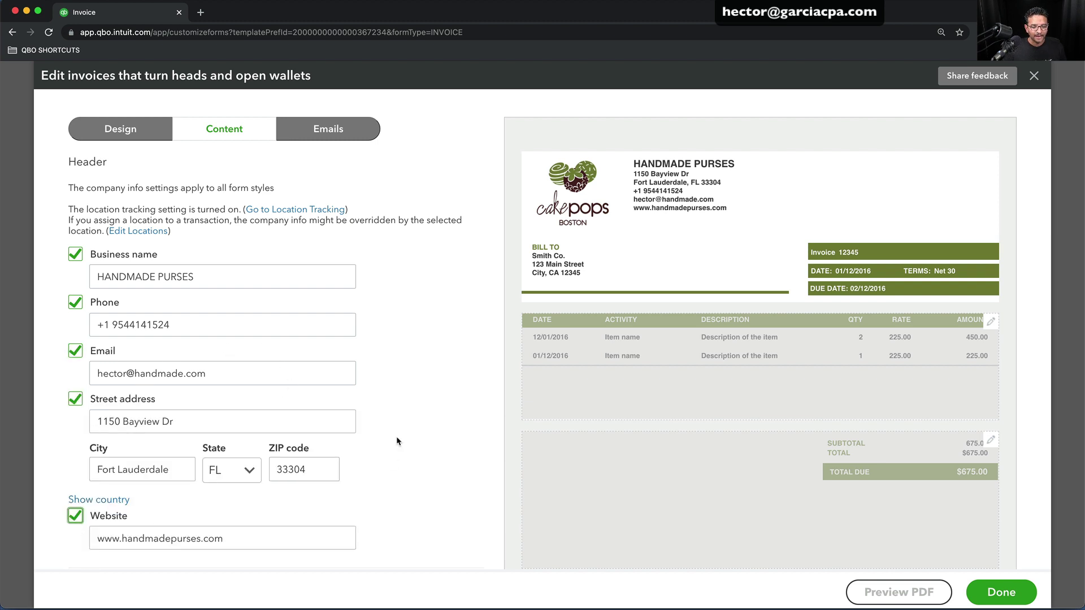
Select the HANDMADE PURSES business name text, then finish editing the template
left_click(140, 279)
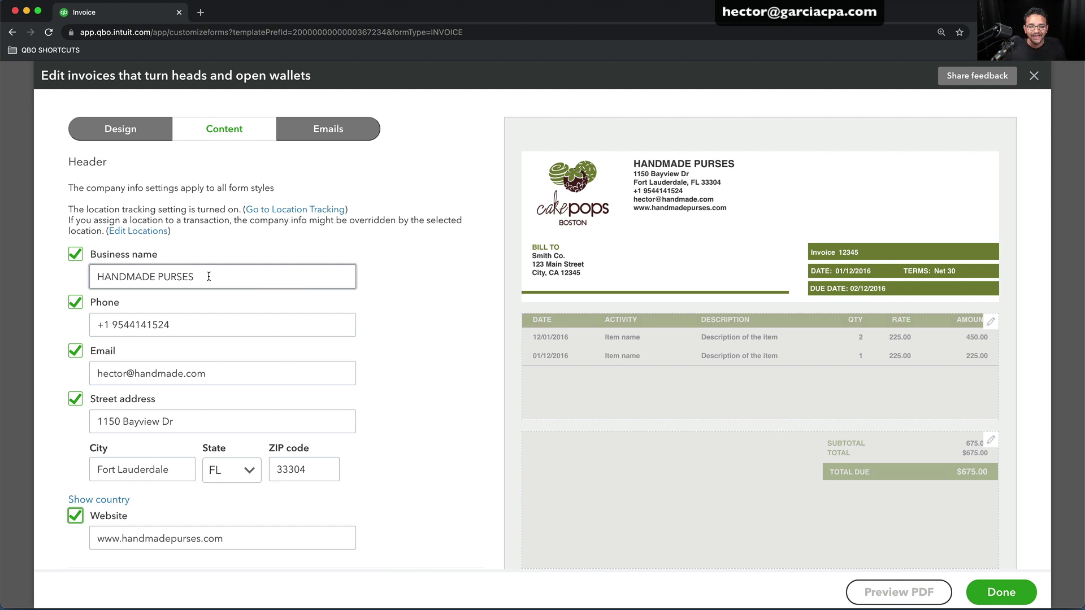
left_click_drag(208, 276, 51, 271)
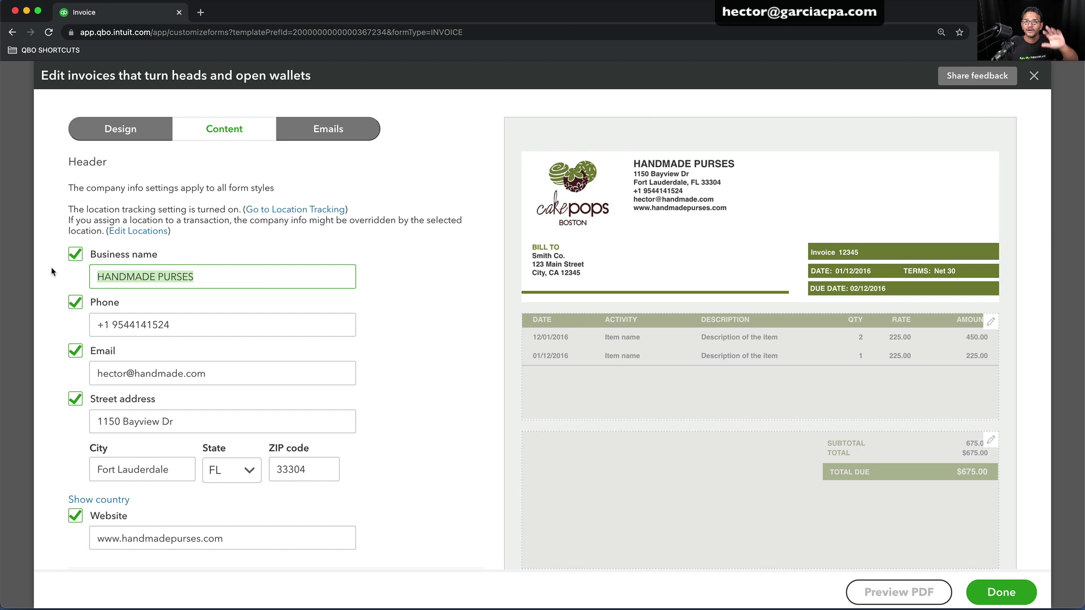
left_click(362, 311)
scroll(918, 549, "down", 1)
left_click(1002, 593)
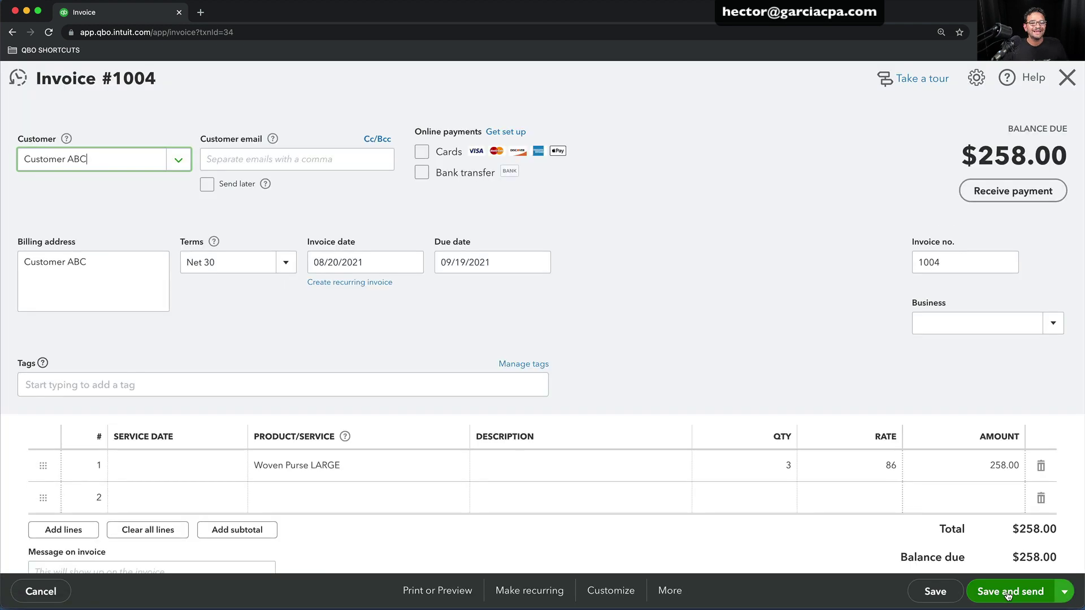
Print-preview invoice 1004 with its current template
left_click(441, 591)
left_click(436, 520)
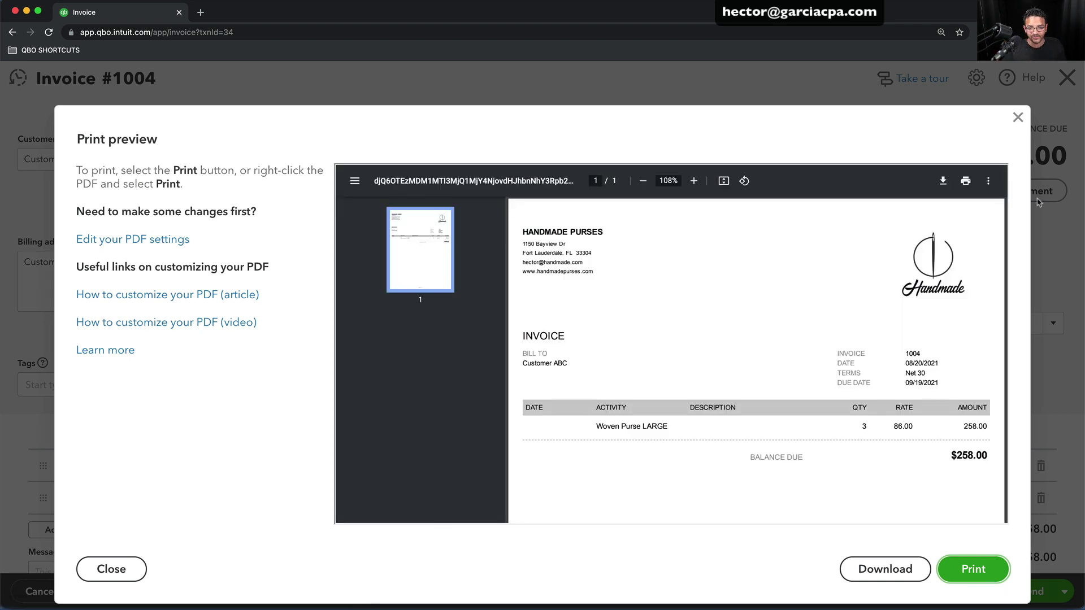
left_click(1017, 117)
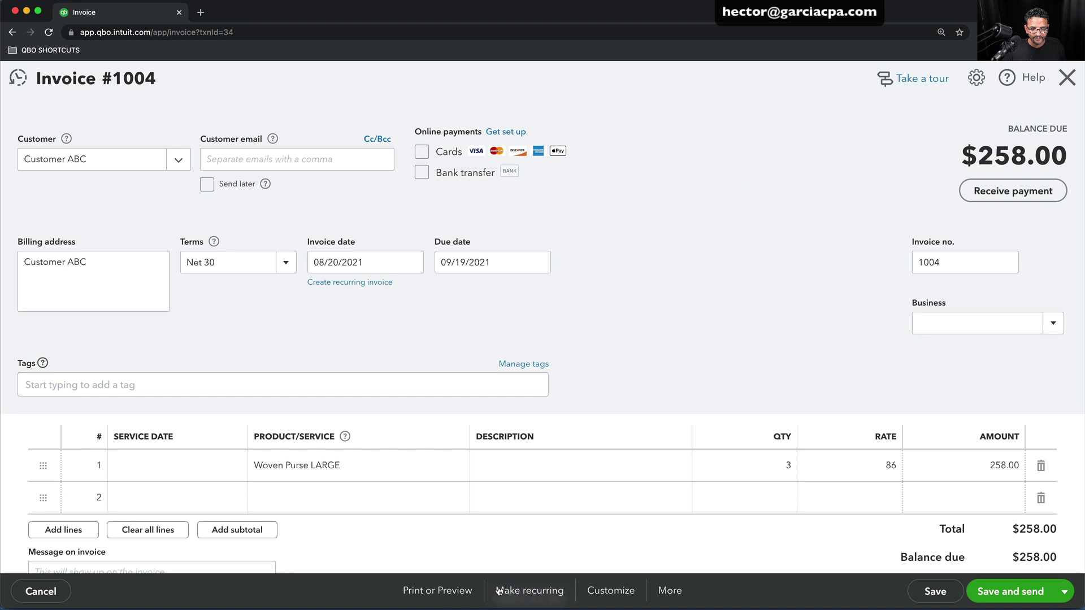
Apply the CAKE POP TEMPLATE to invoice 1004 and check its print preview
left_click(609, 591)
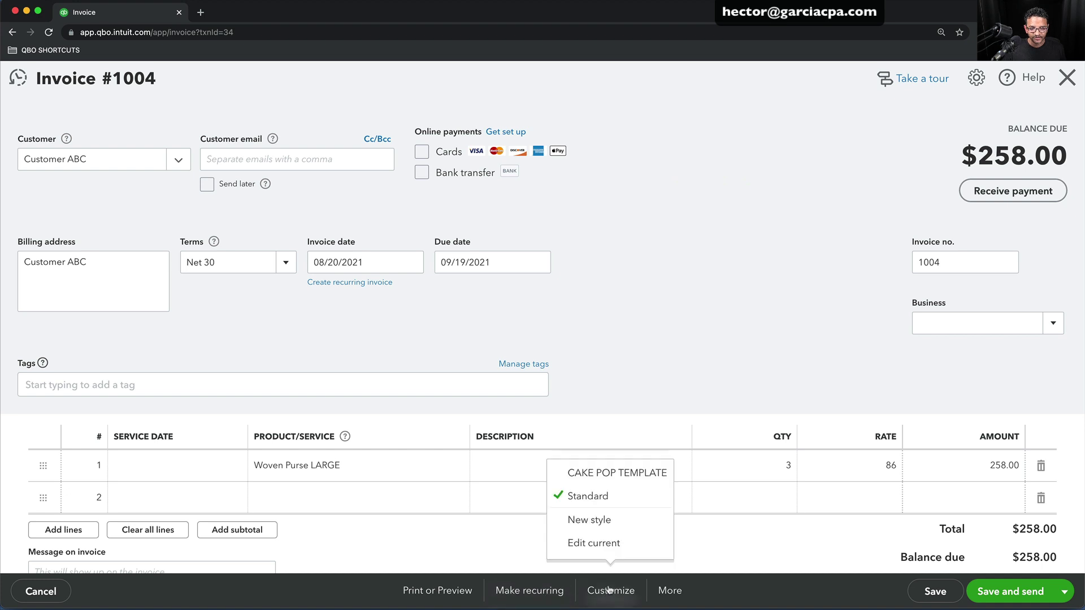
left_click(598, 474)
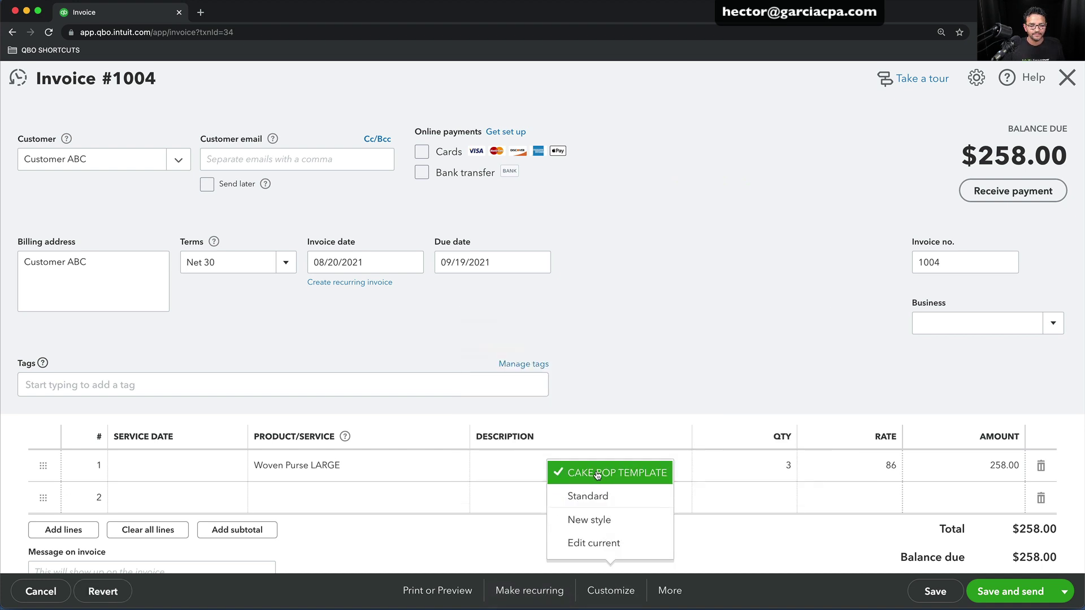
left_click(437, 591)
left_click(434, 521)
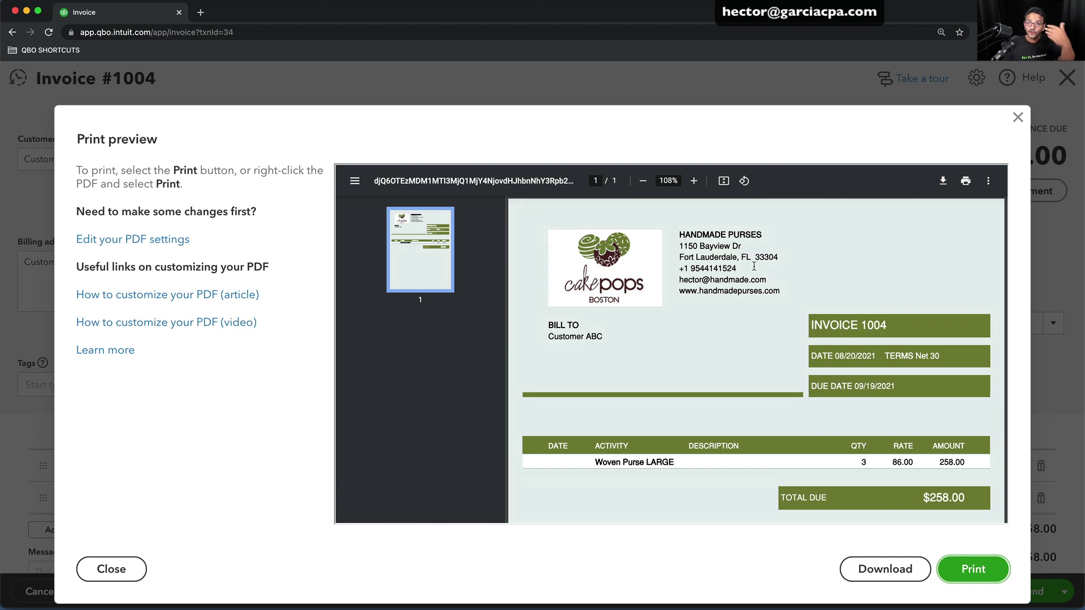
left_click(1019, 117)
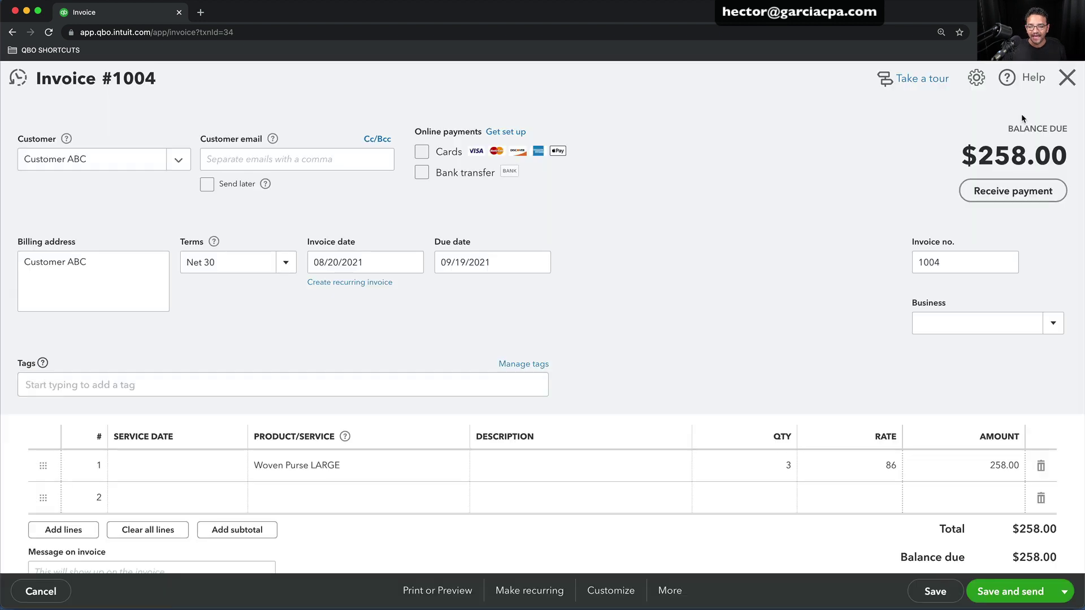
Switch the Business between HANDMADE PURSES and CAKE POPS, checking the applied template each time
left_click(1052, 323)
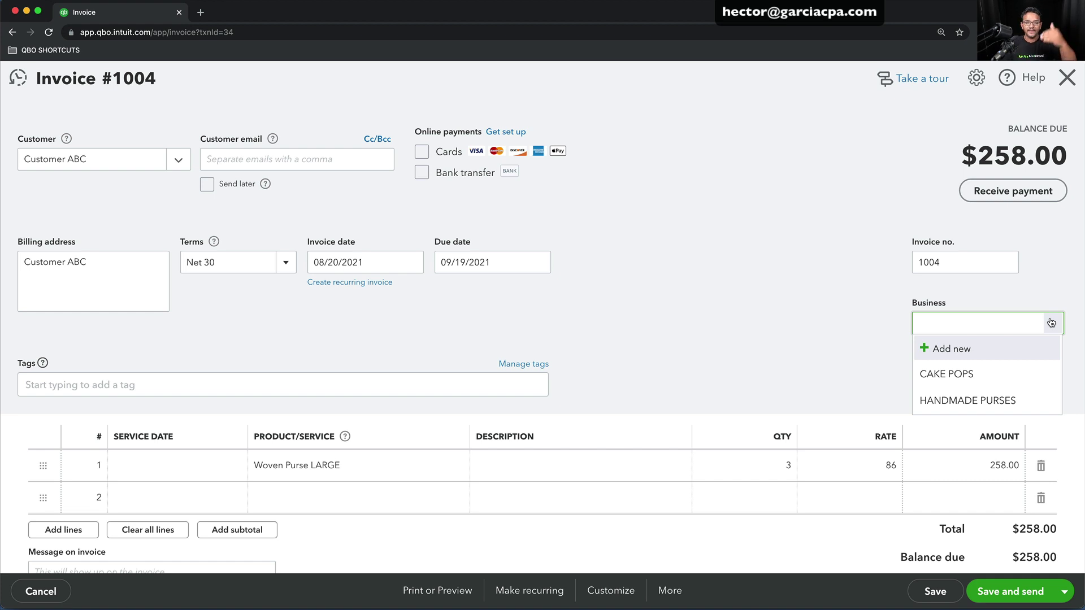
left_click(963, 397)
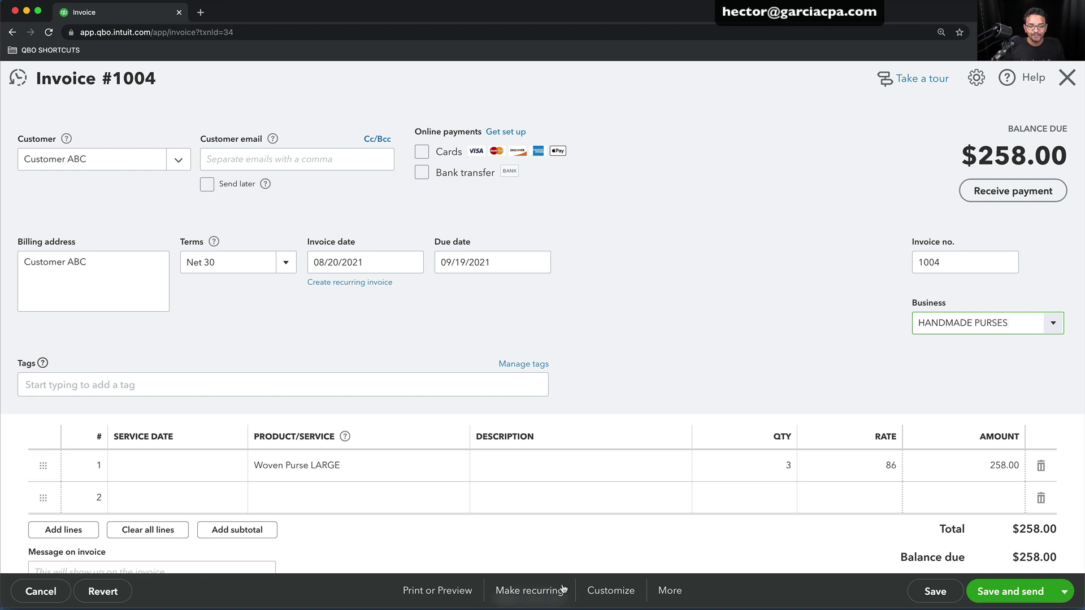
left_click(604, 590)
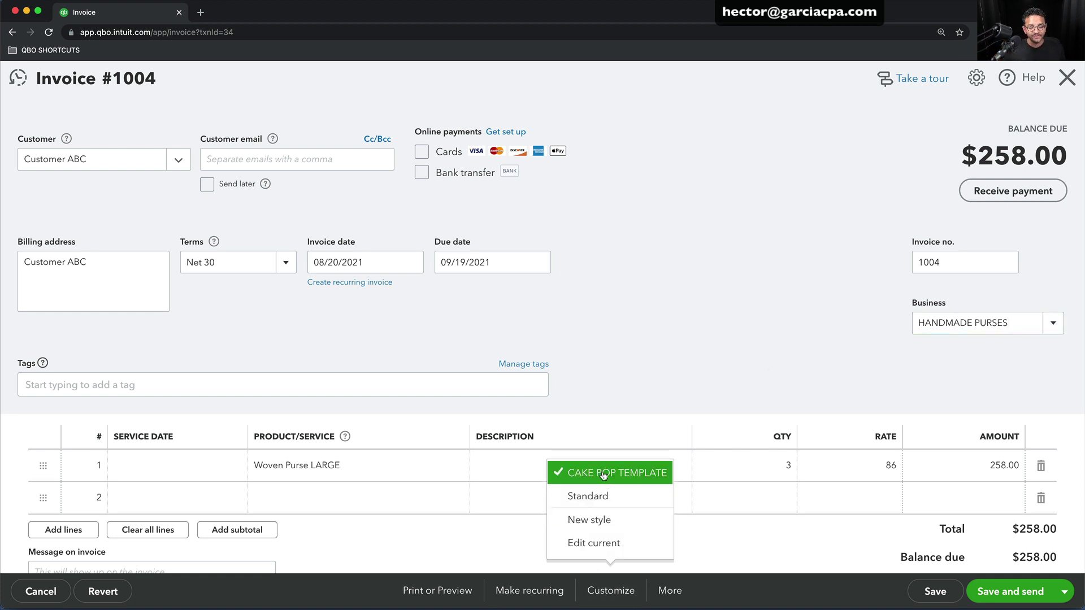
left_click(980, 323)
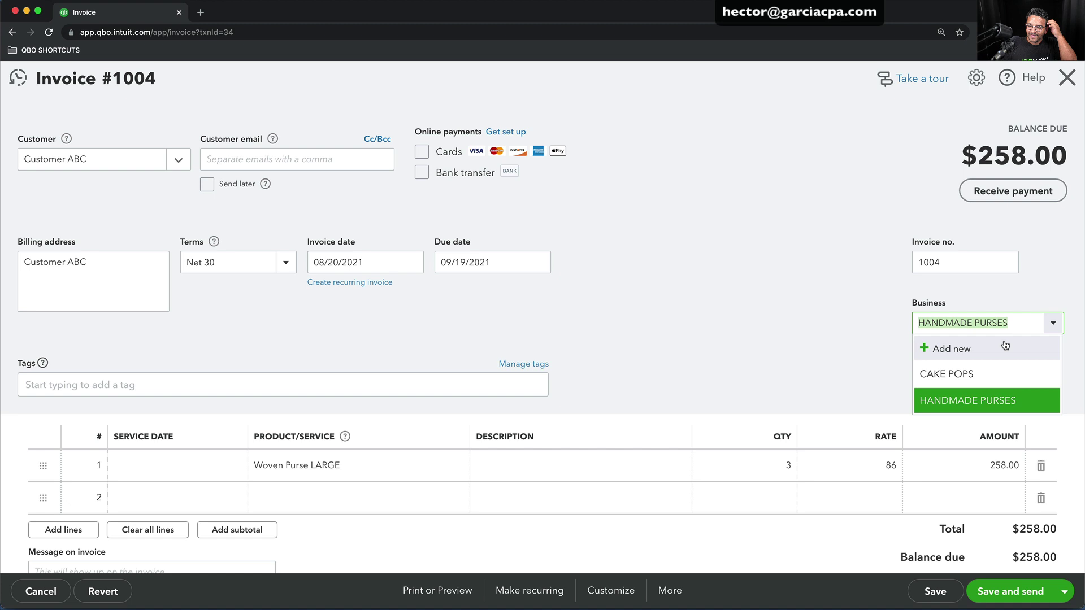
left_click(955, 374)
left_click(610, 591)
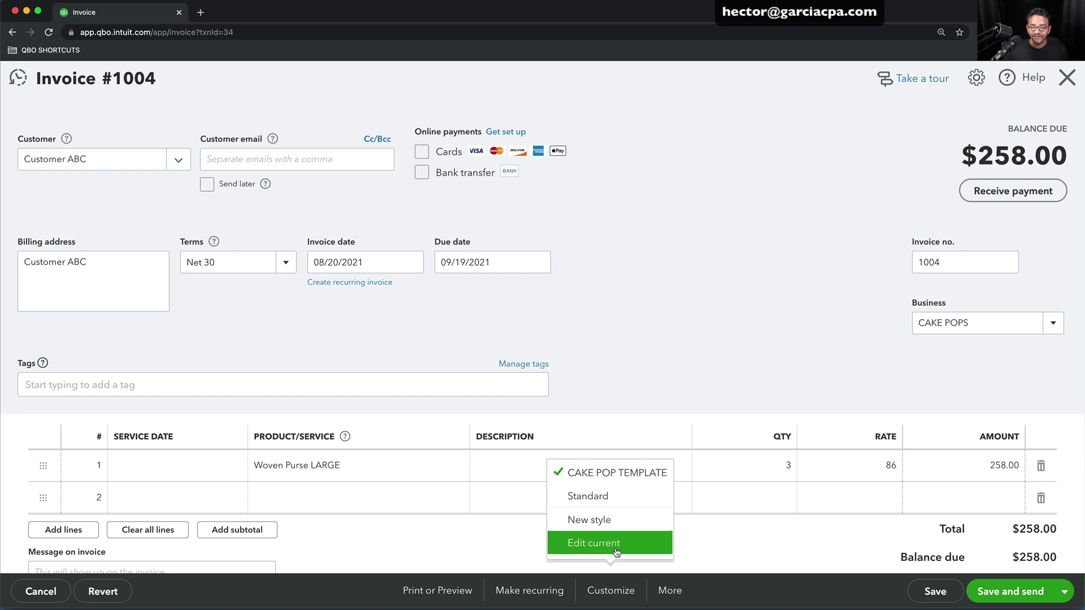
left_click(615, 471)
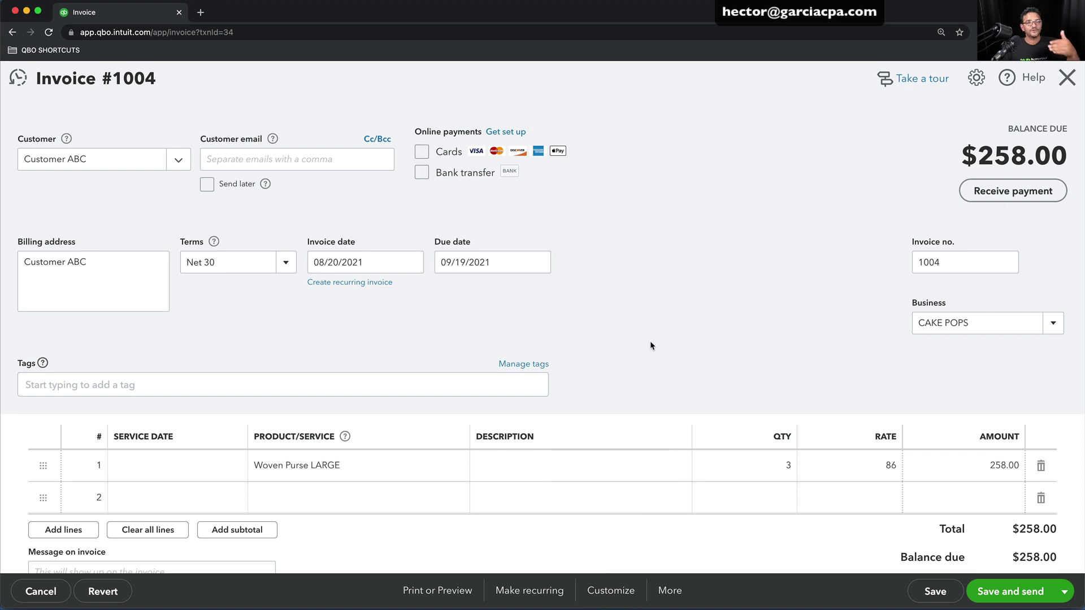
Keep CAKE POPS as the Business and save invoice 1004
left_click(938, 323)
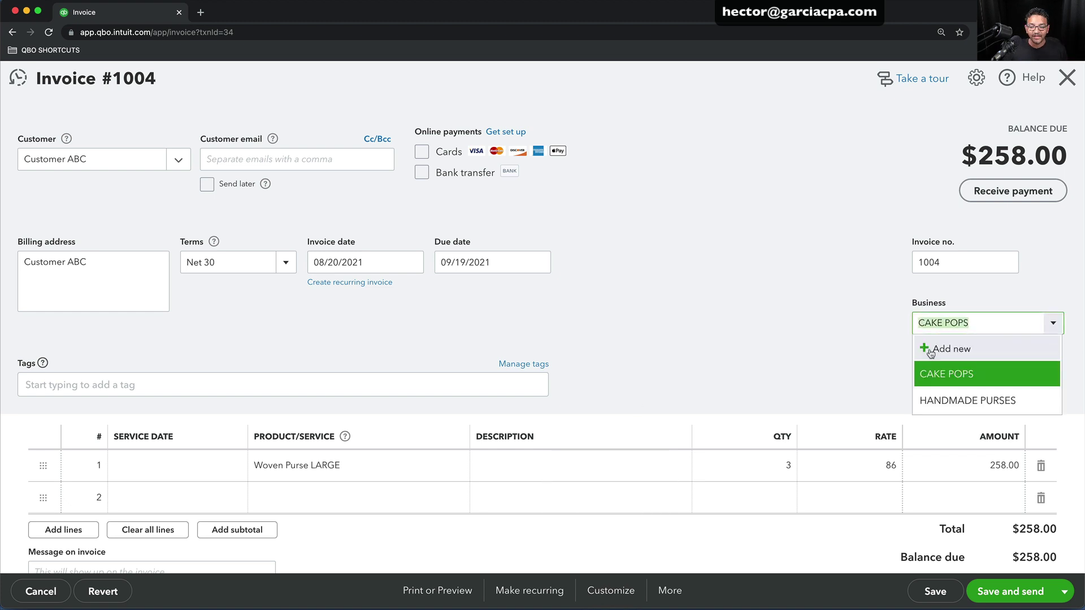
left_click(952, 377)
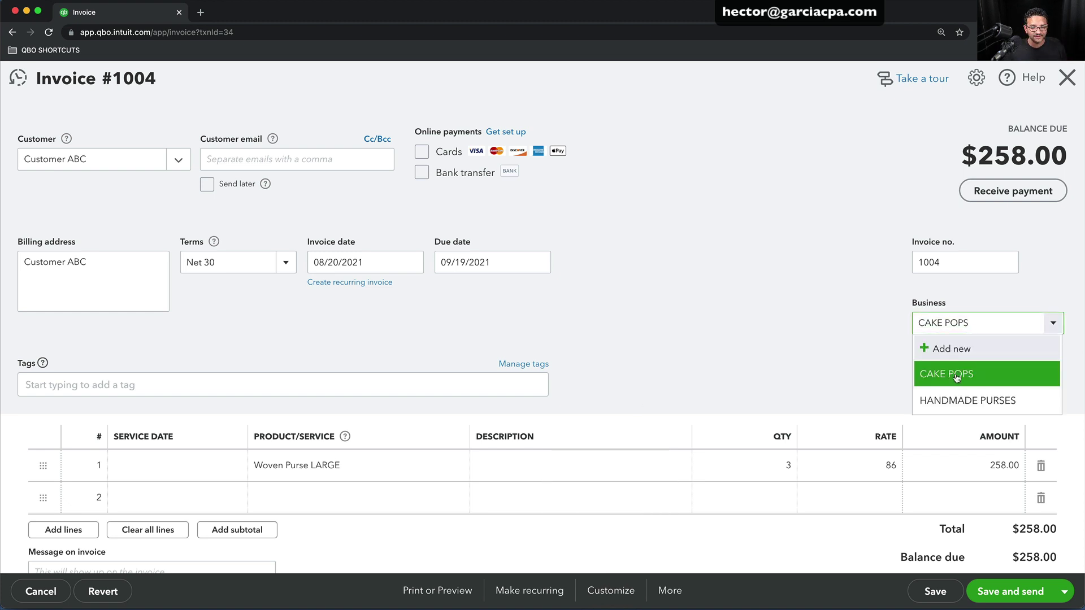
left_click(925, 590)
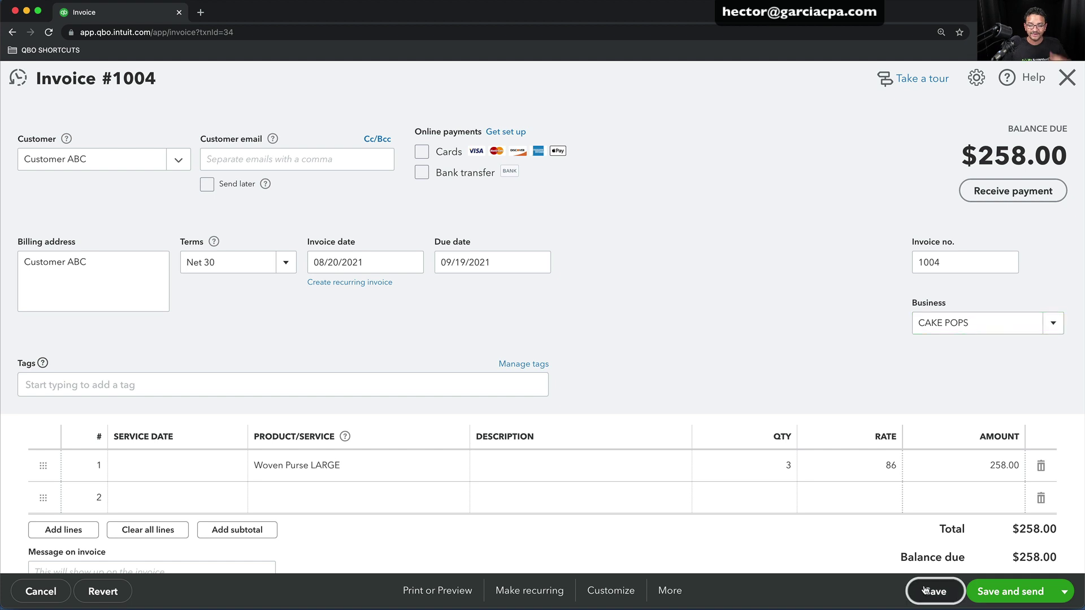
left_click(428, 590)
left_click(425, 518)
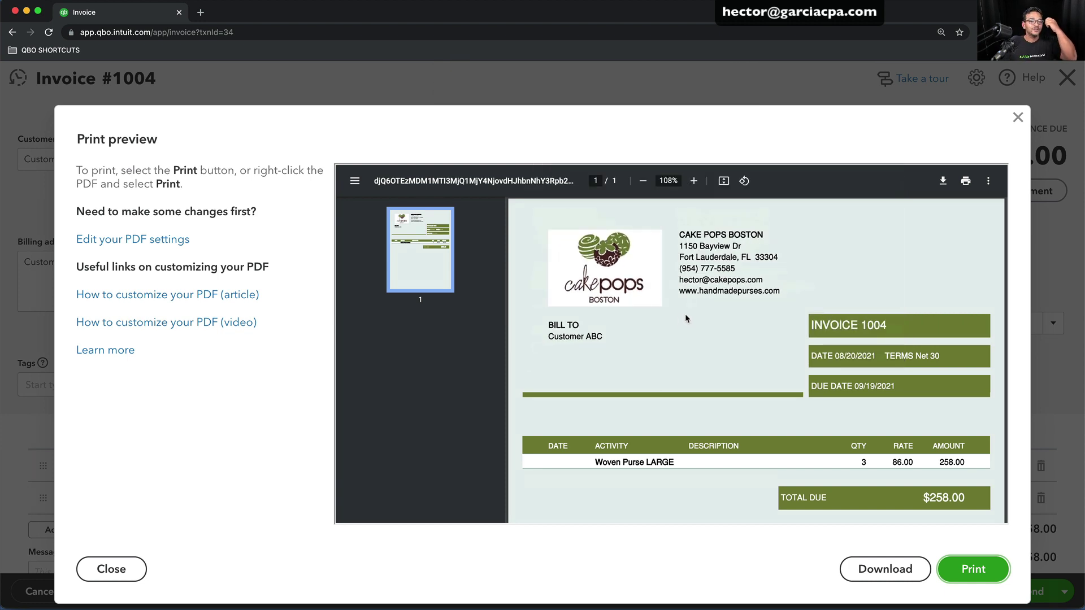
left_click(1024, 122)
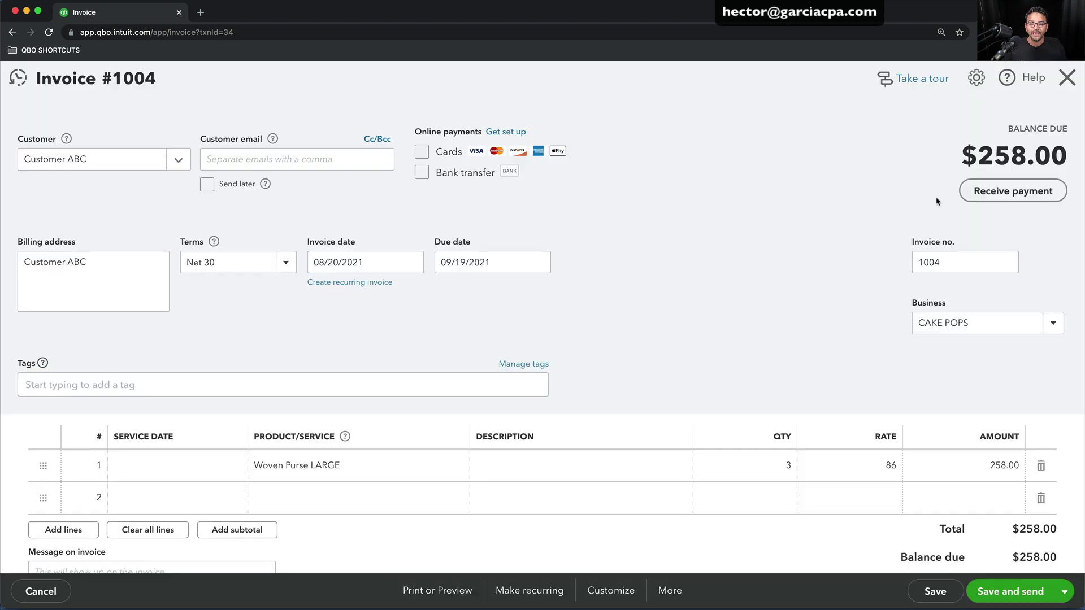